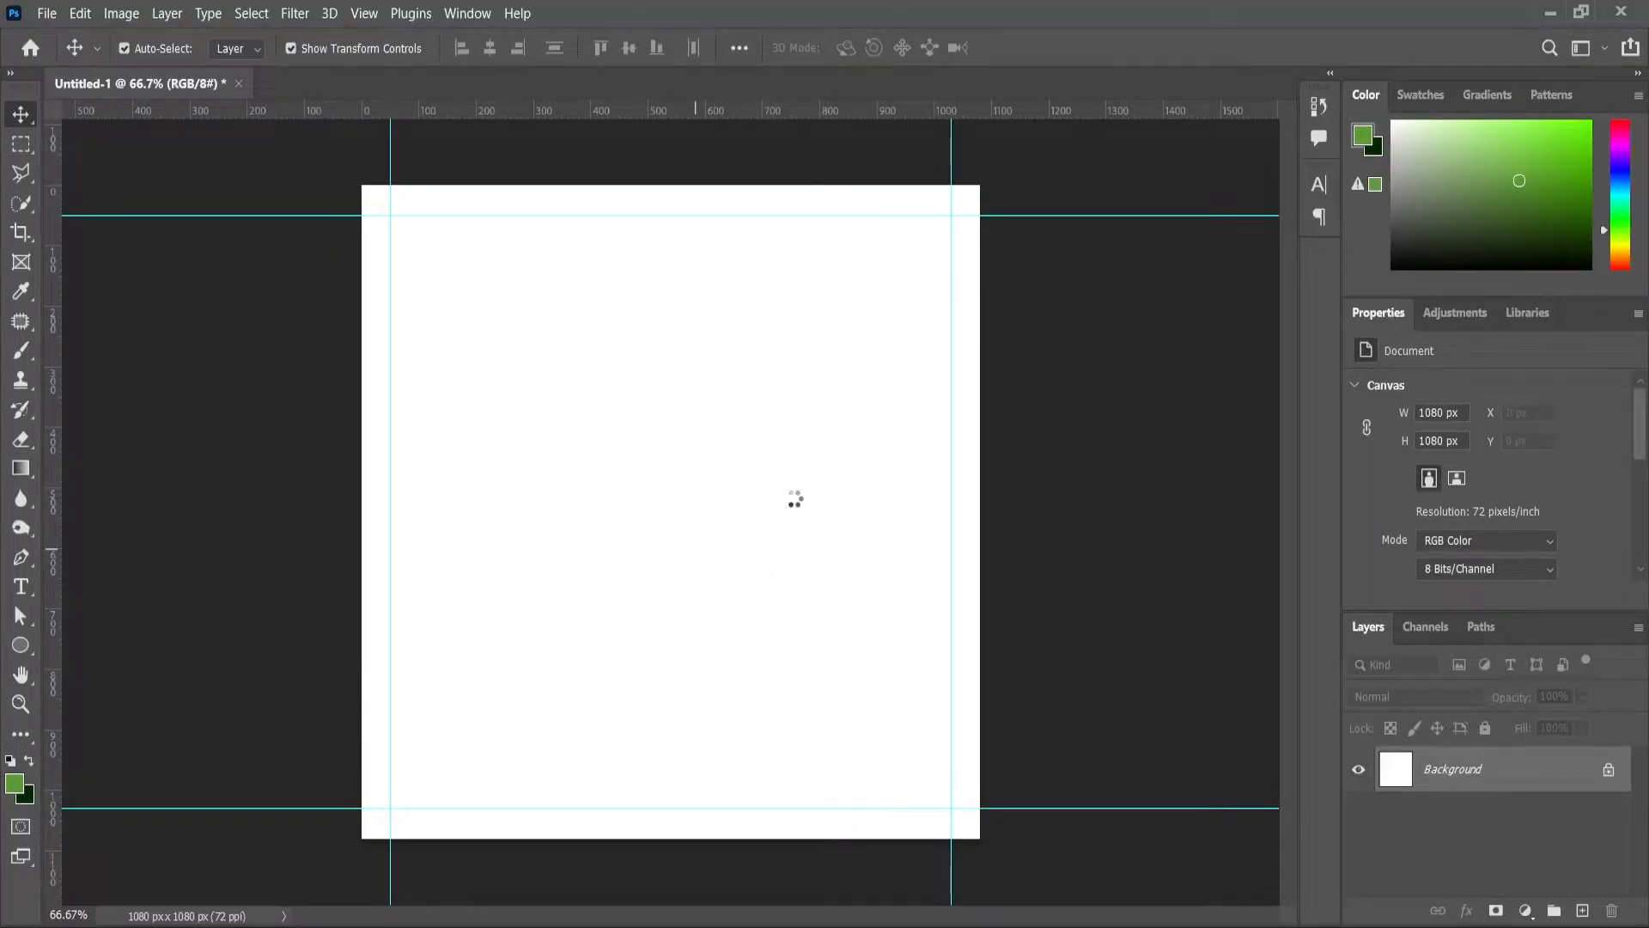
Step: Scale the placed hexagon background image to cover the whole canvas and commit it
left_click_drag(815, 420, 1218, 178)
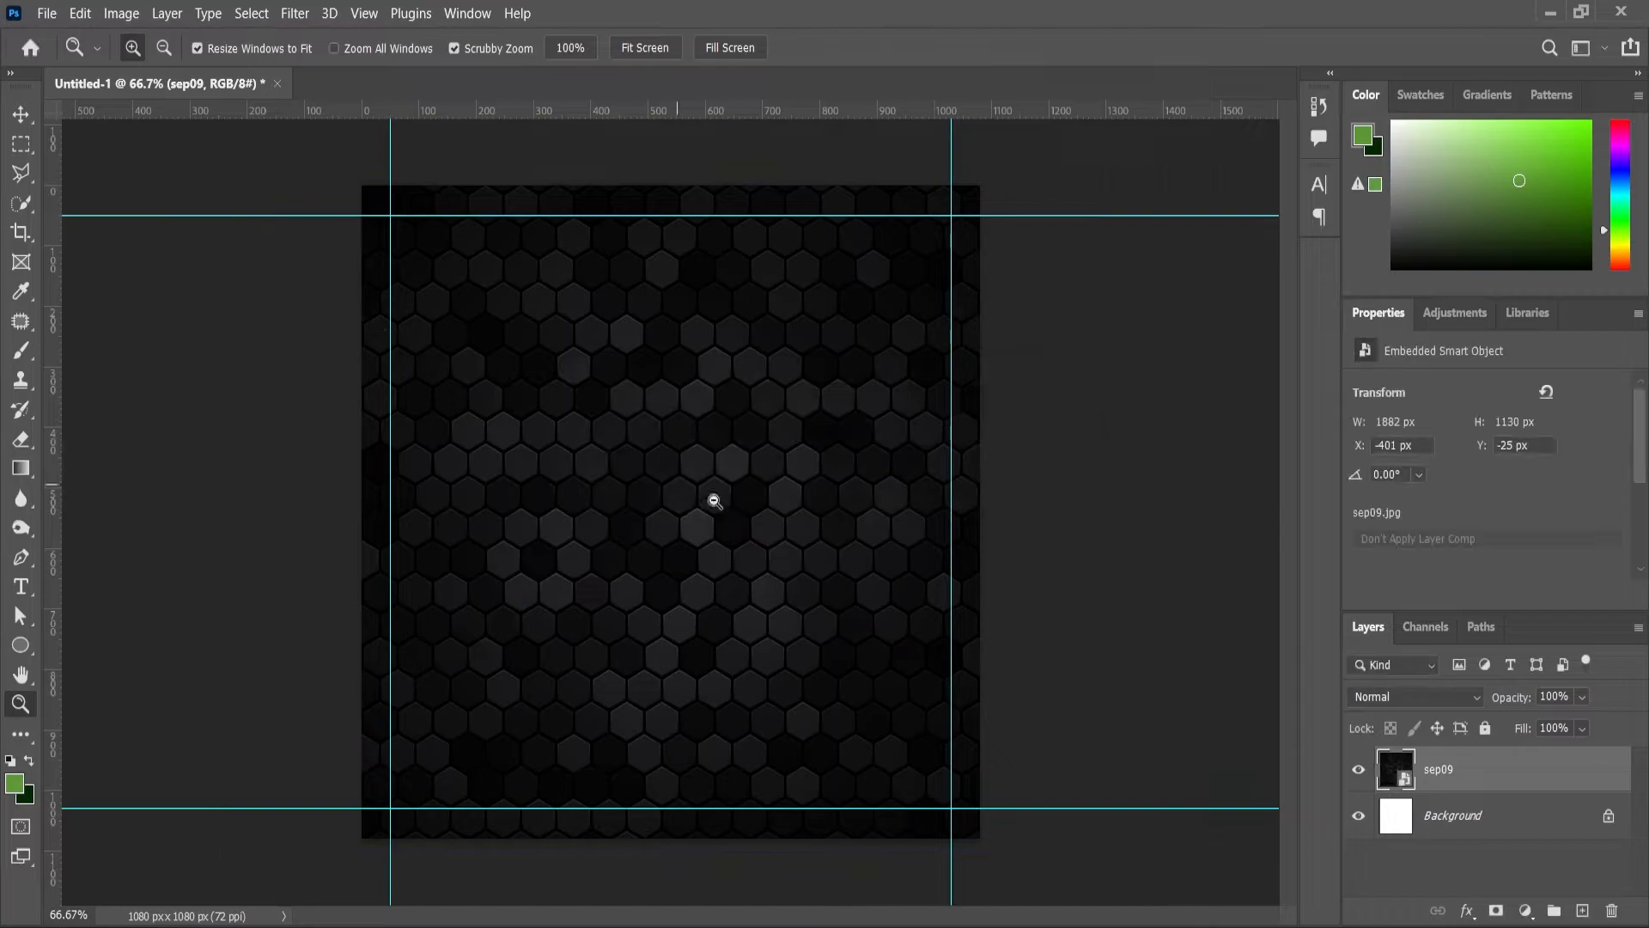
scroll(700, 551, "down", 2)
left_click(996, 766)
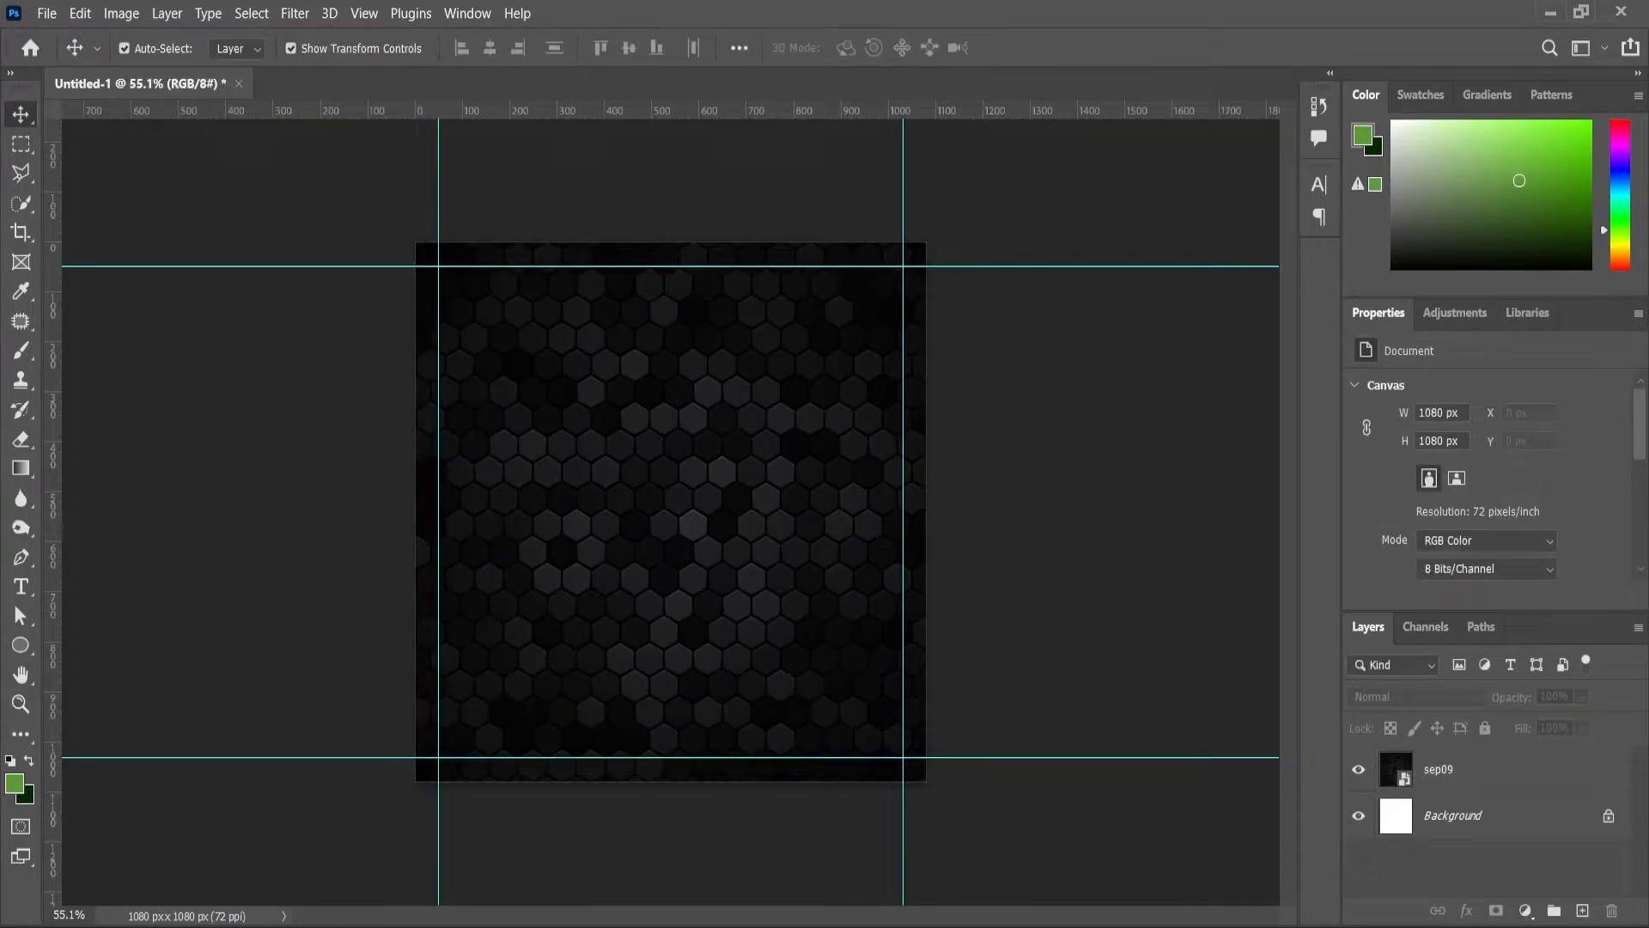
Step: Bring the watch image from the image folder into the poster
key("alt+Tab")
left_click(770, 570)
left_click_drag(610, 254, 587, 534)
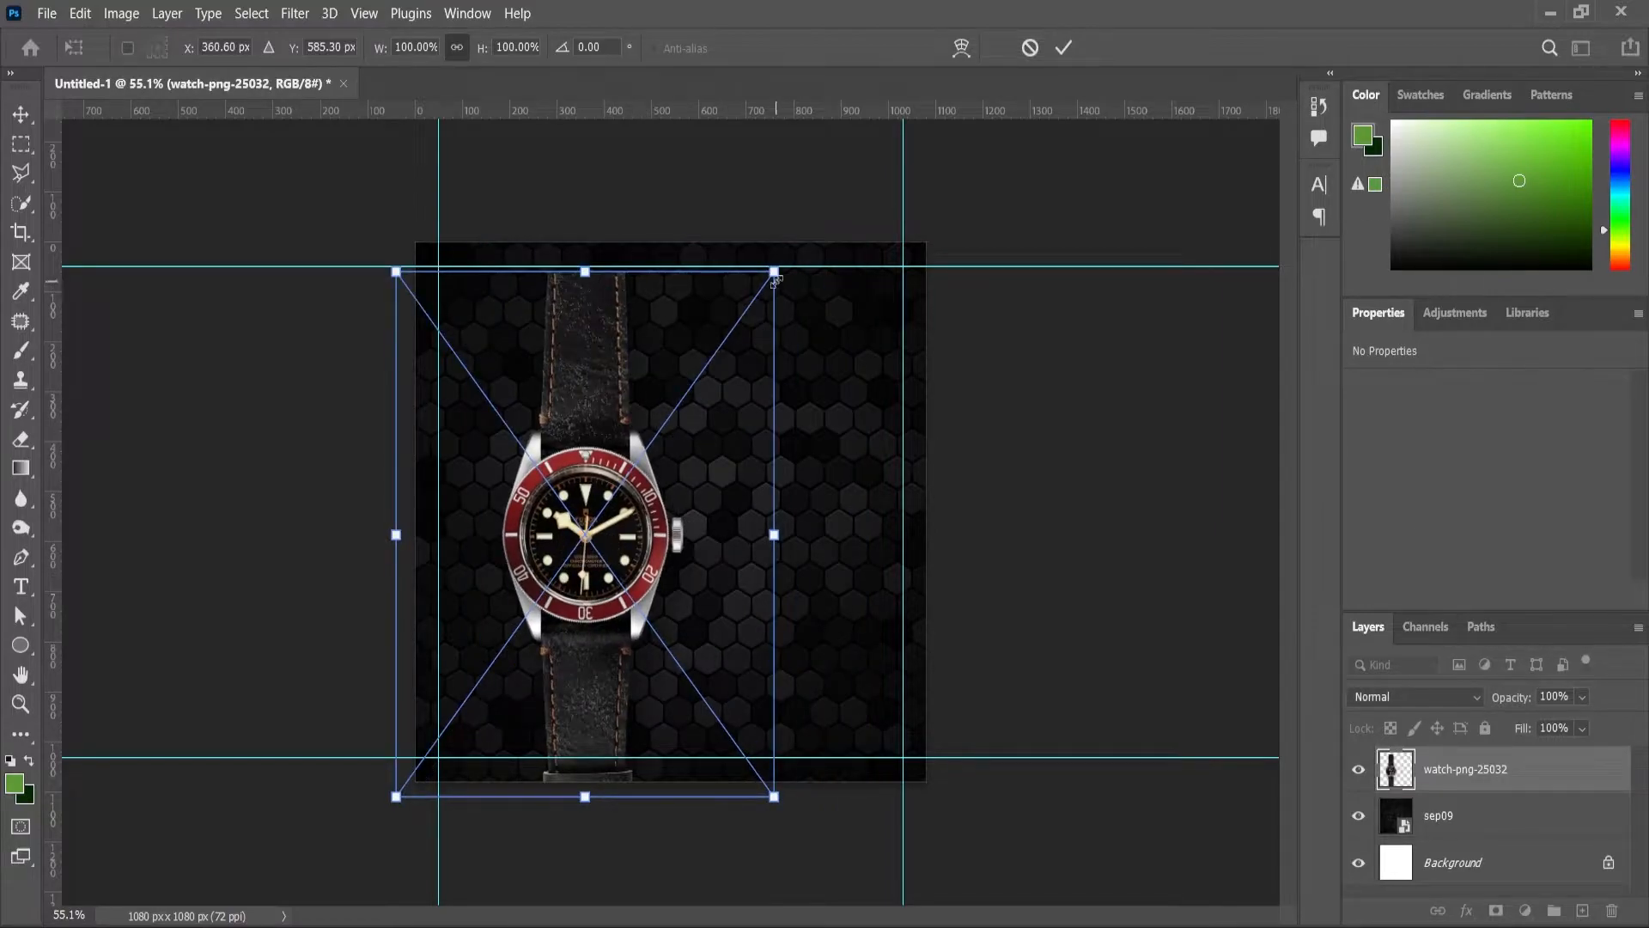
Step: Enlarge the watch, confirm its placement and move it up and left
left_click_drag(774, 273, 861, 153)
key("Return")
left_click_drag(614, 550, 571, 498)
Step: Darken the watch slightly with Levels, setting the midtone gamma to 0.87
key("ctrl+l")
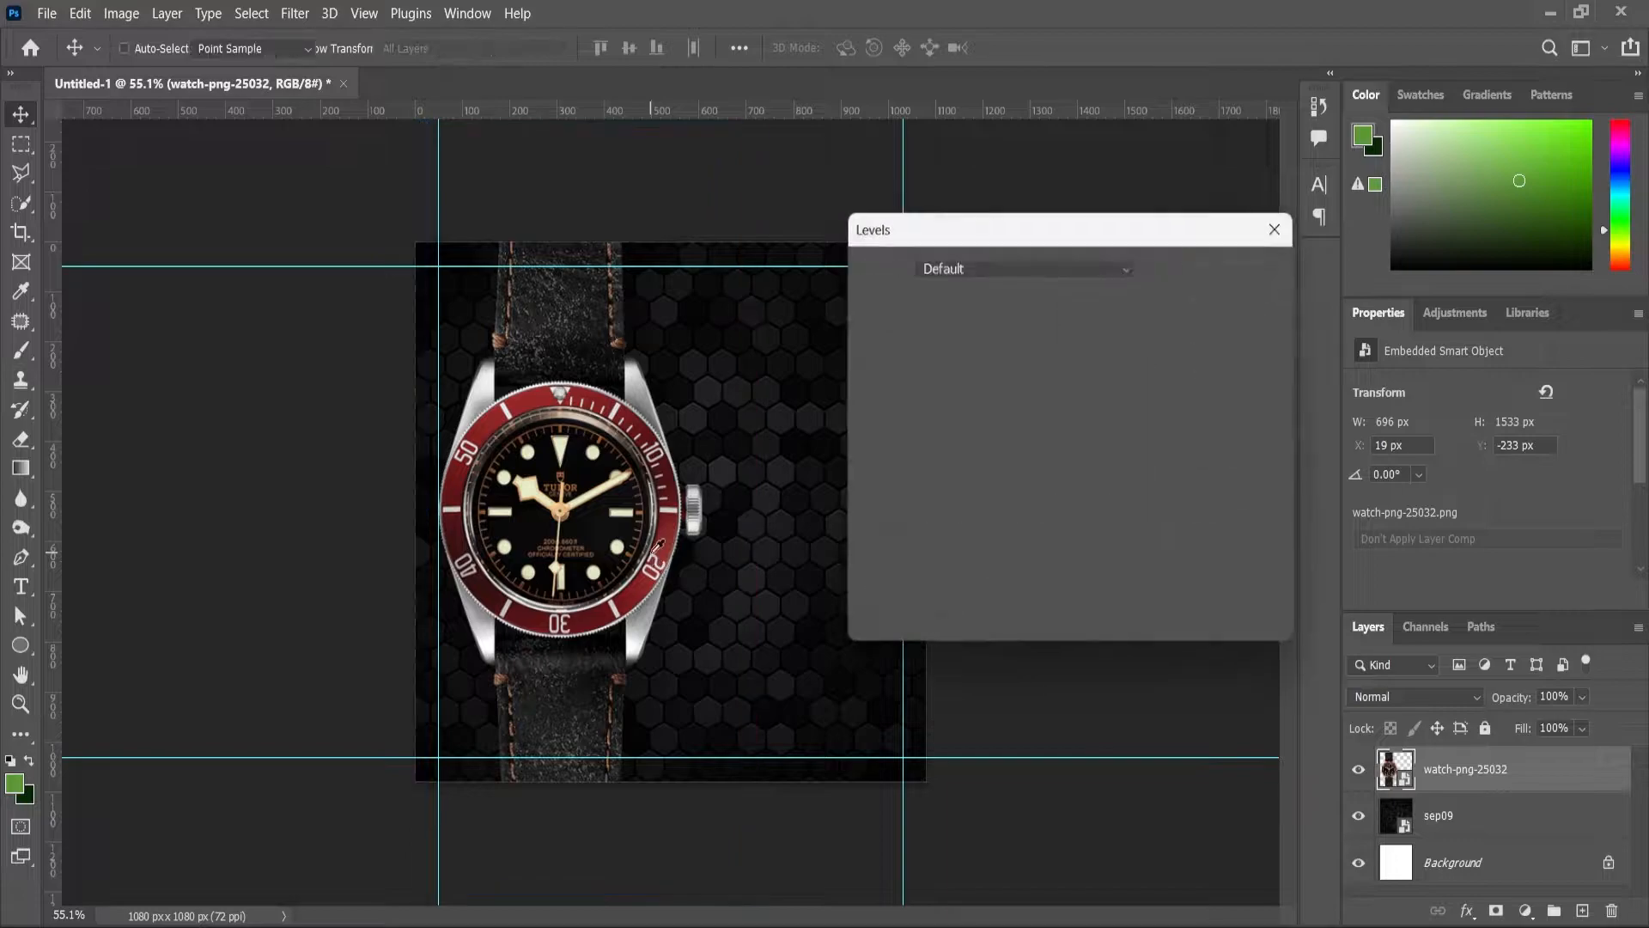
left_click_drag(1012, 486, 1027, 491)
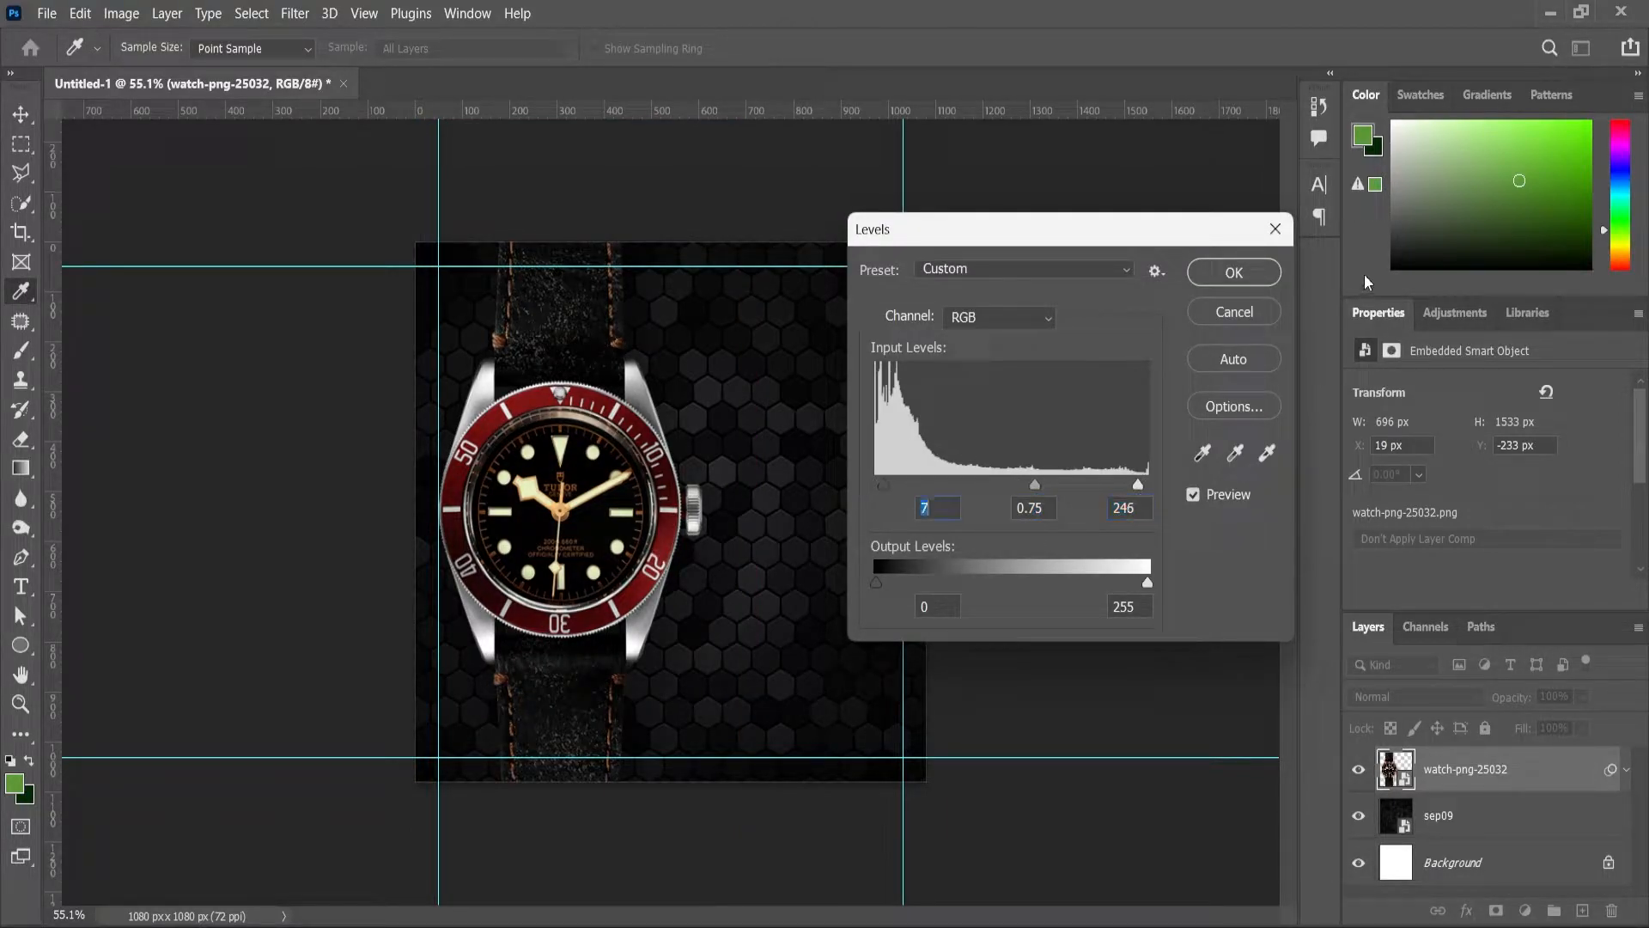
left_click(1239, 268)
scroll(765, 456, "down", 2)
scroll(767, 361, "up", 2)
scroll(740, 231, "down", 1)
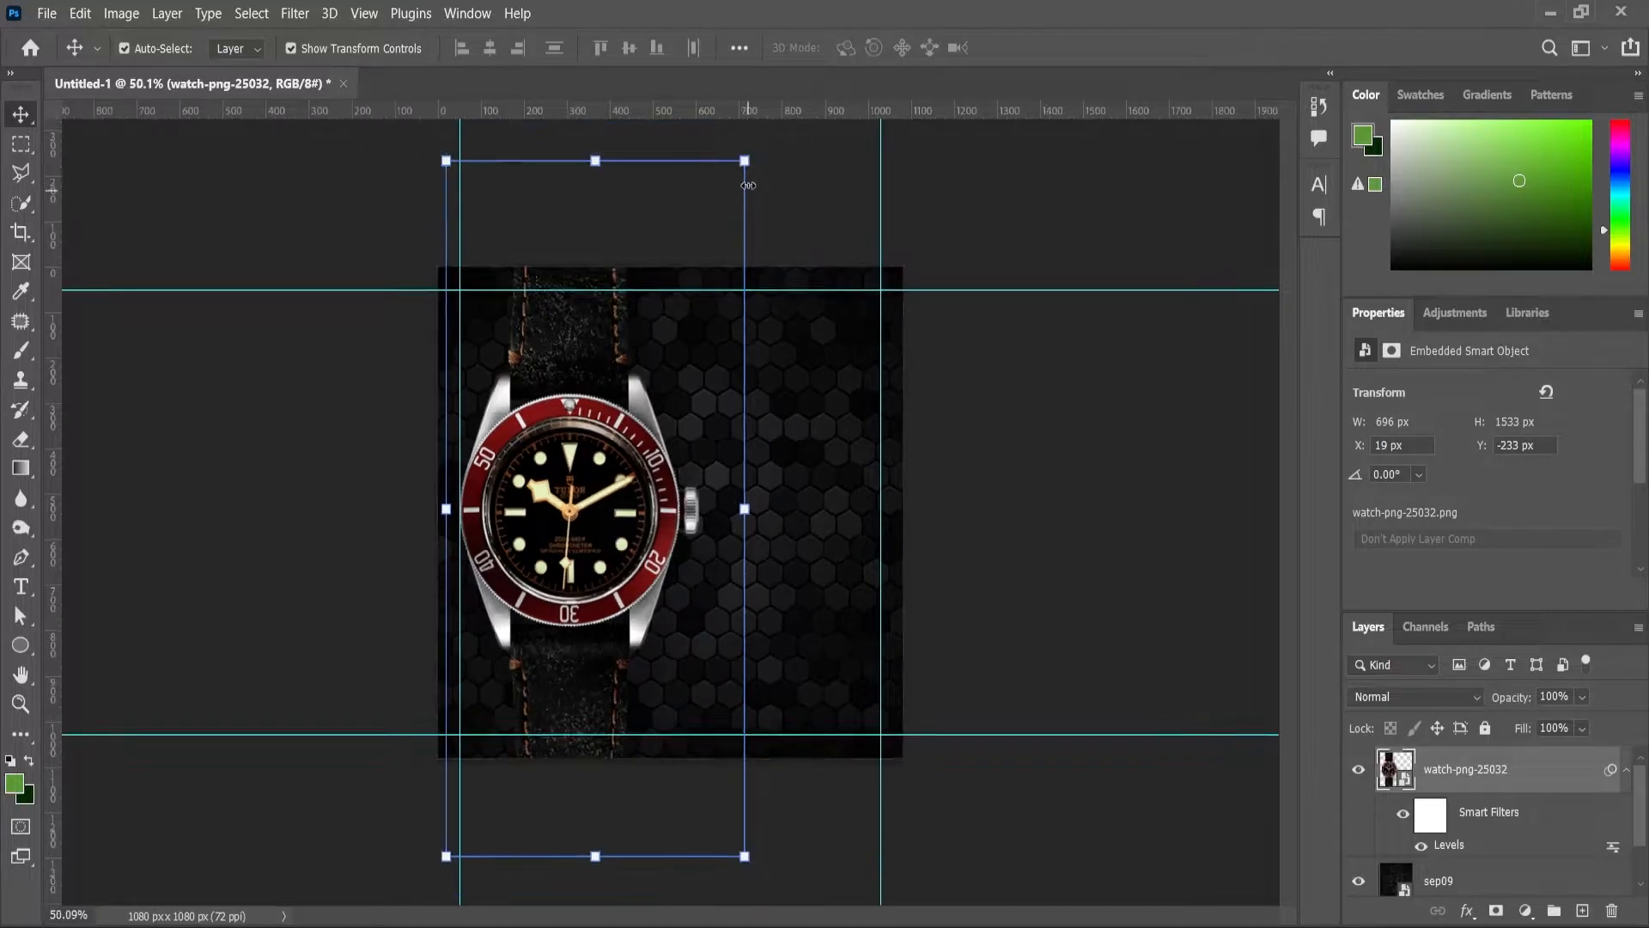
Step: Scale the watch further to 725×1596 px, nudge it, and add an empty layer above
left_click(746, 163)
left_click(870, 384)
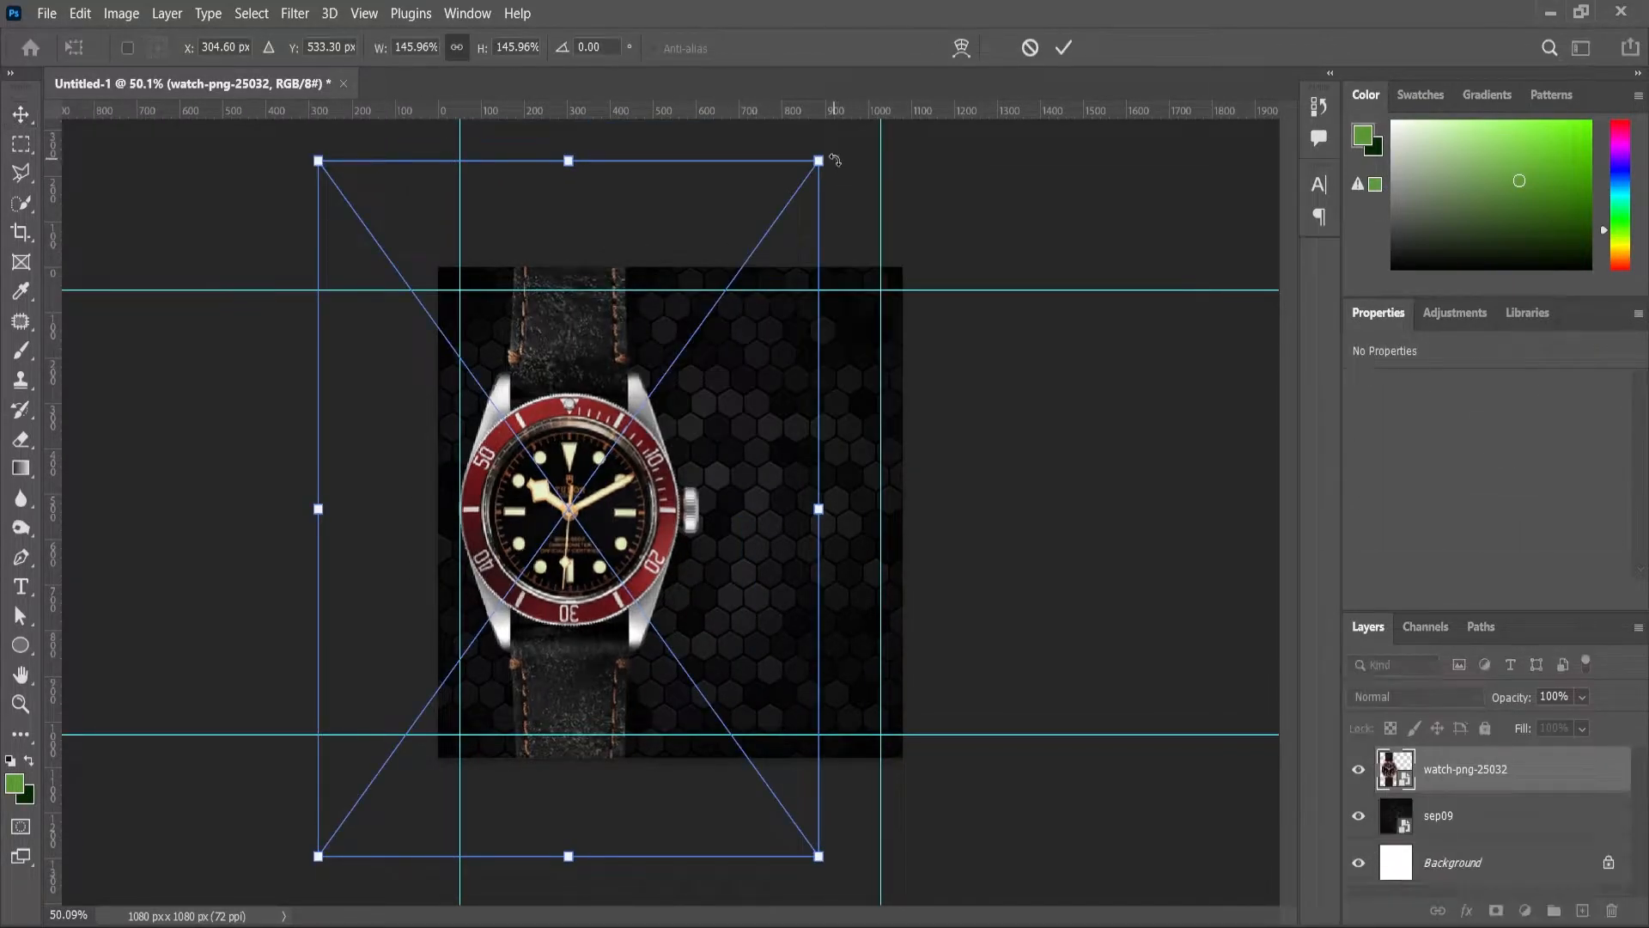
left_click_drag(830, 155, 835, 146)
left_click_drag(605, 515, 607, 524)
left_click(17, 704)
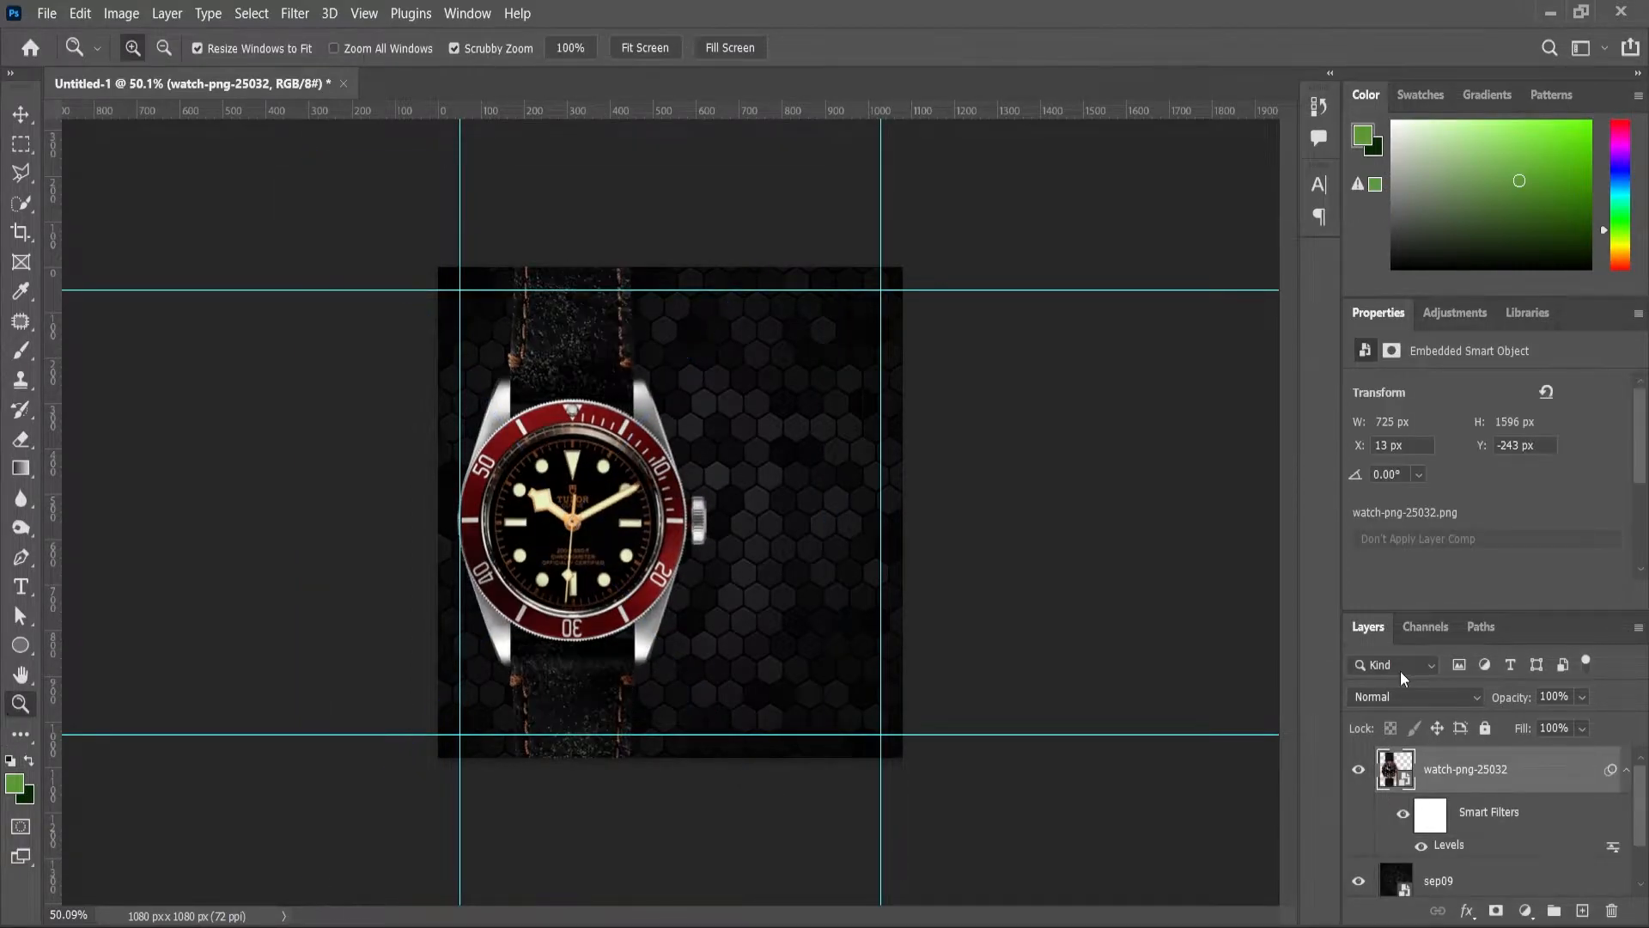
left_click(1582, 910)
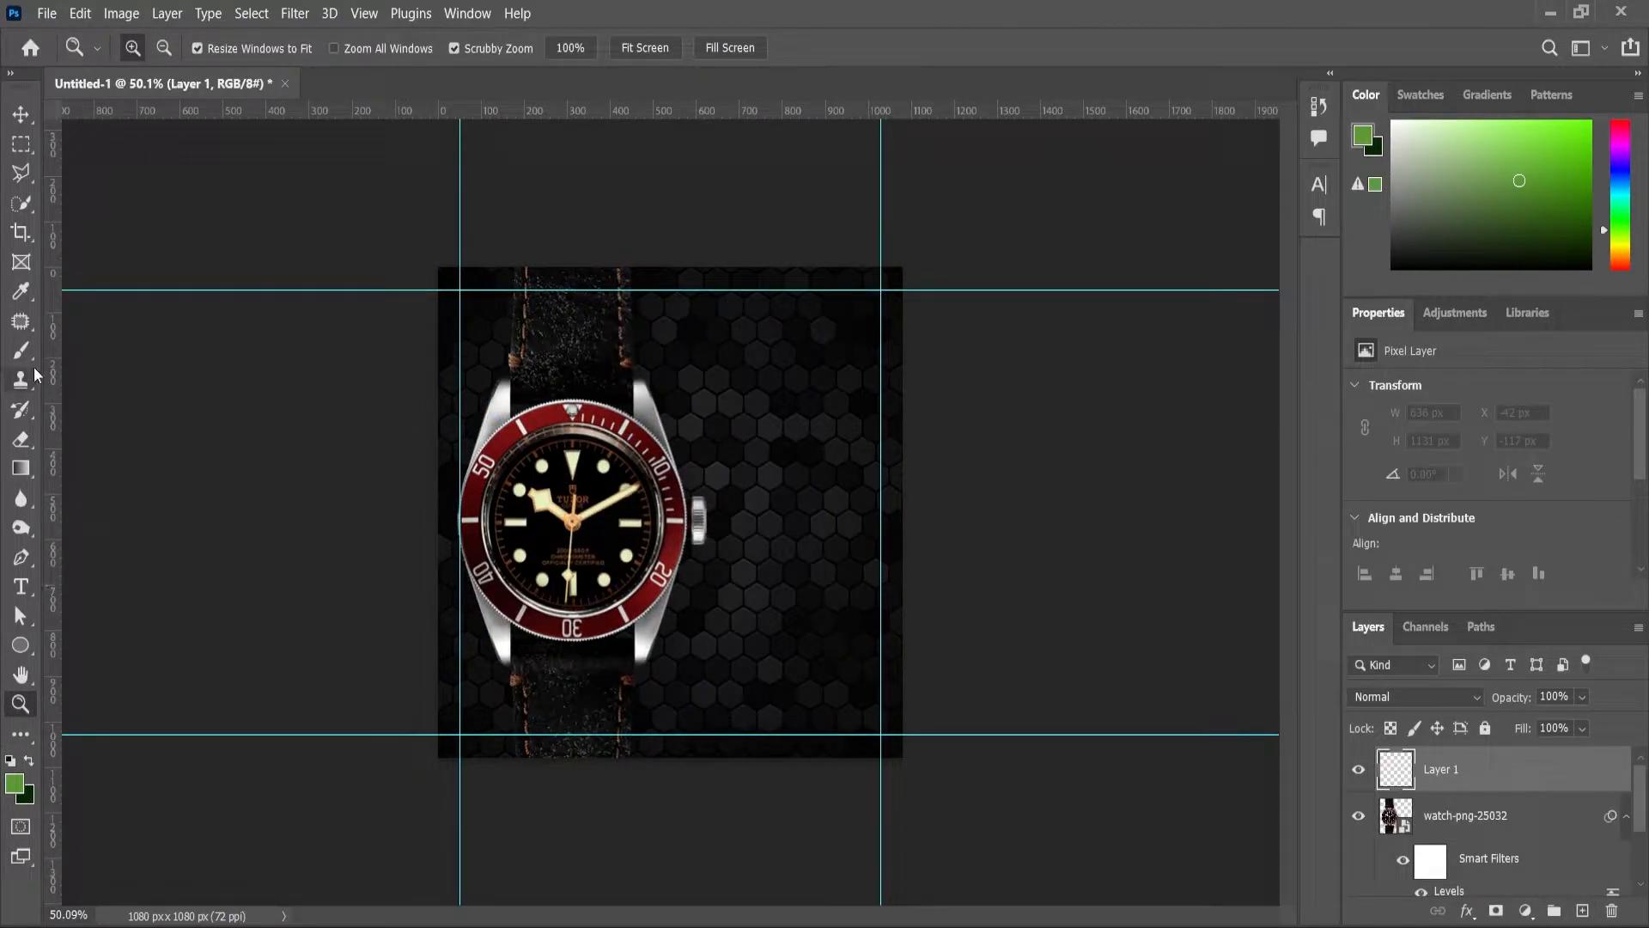
Step: Paint a large soft black (000000) spot over the dial and move that layer below the watch
left_click(22, 352)
left_click(15, 785)
left_click_drag(854, 534, 810, 518)
type("000000")
key("Return")
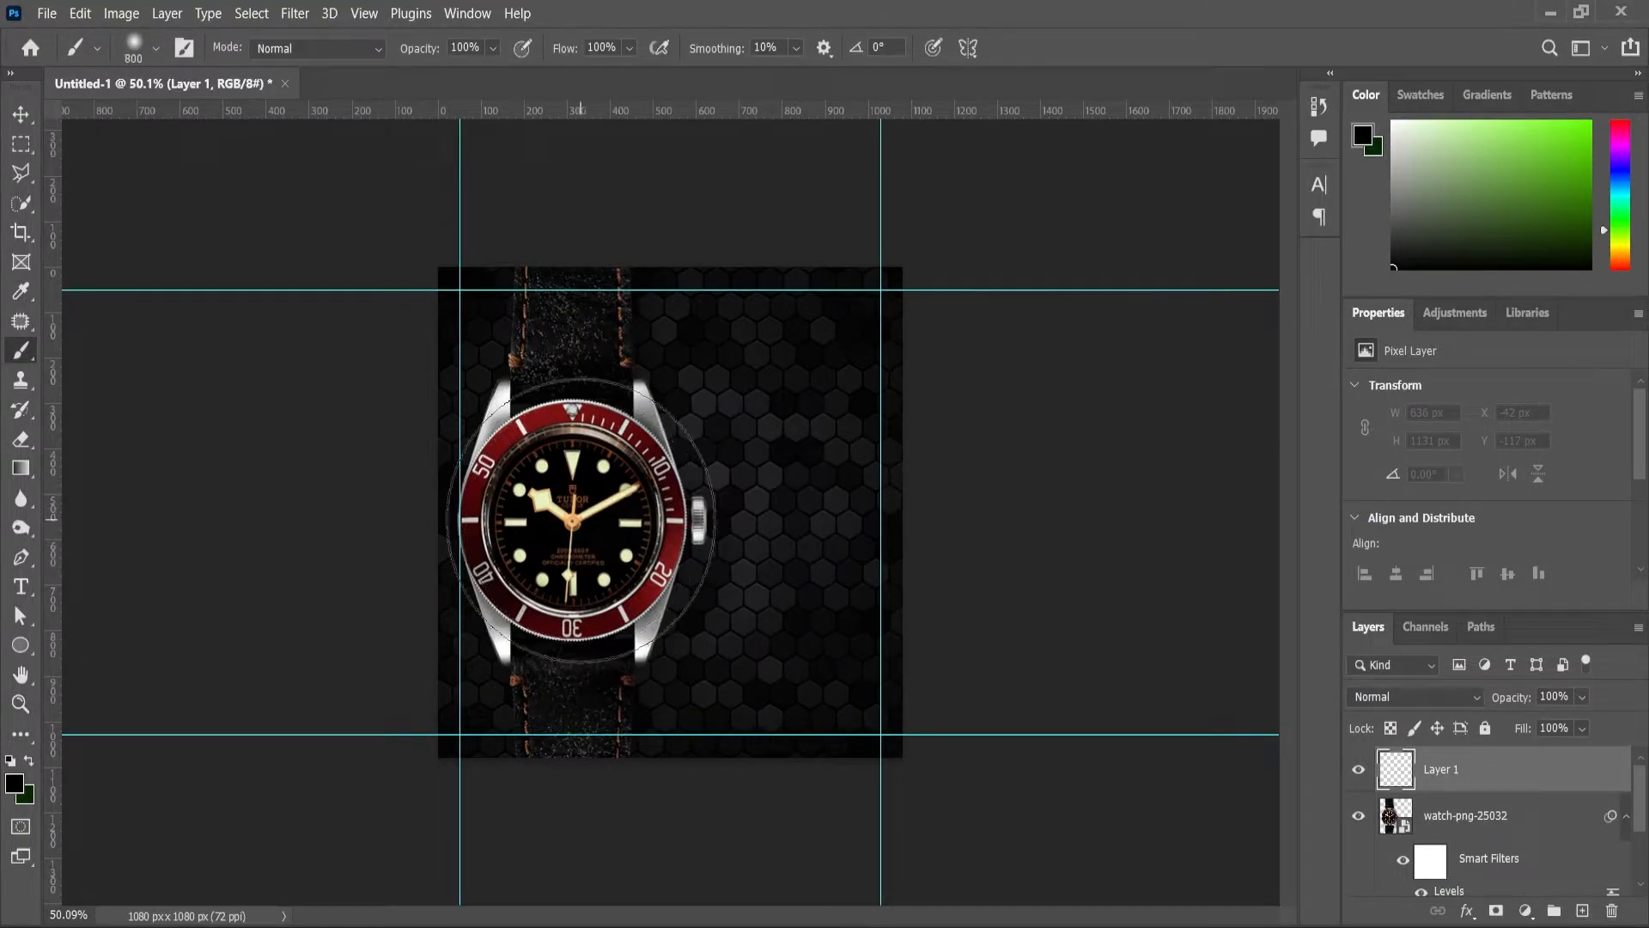
left_click(567, 519)
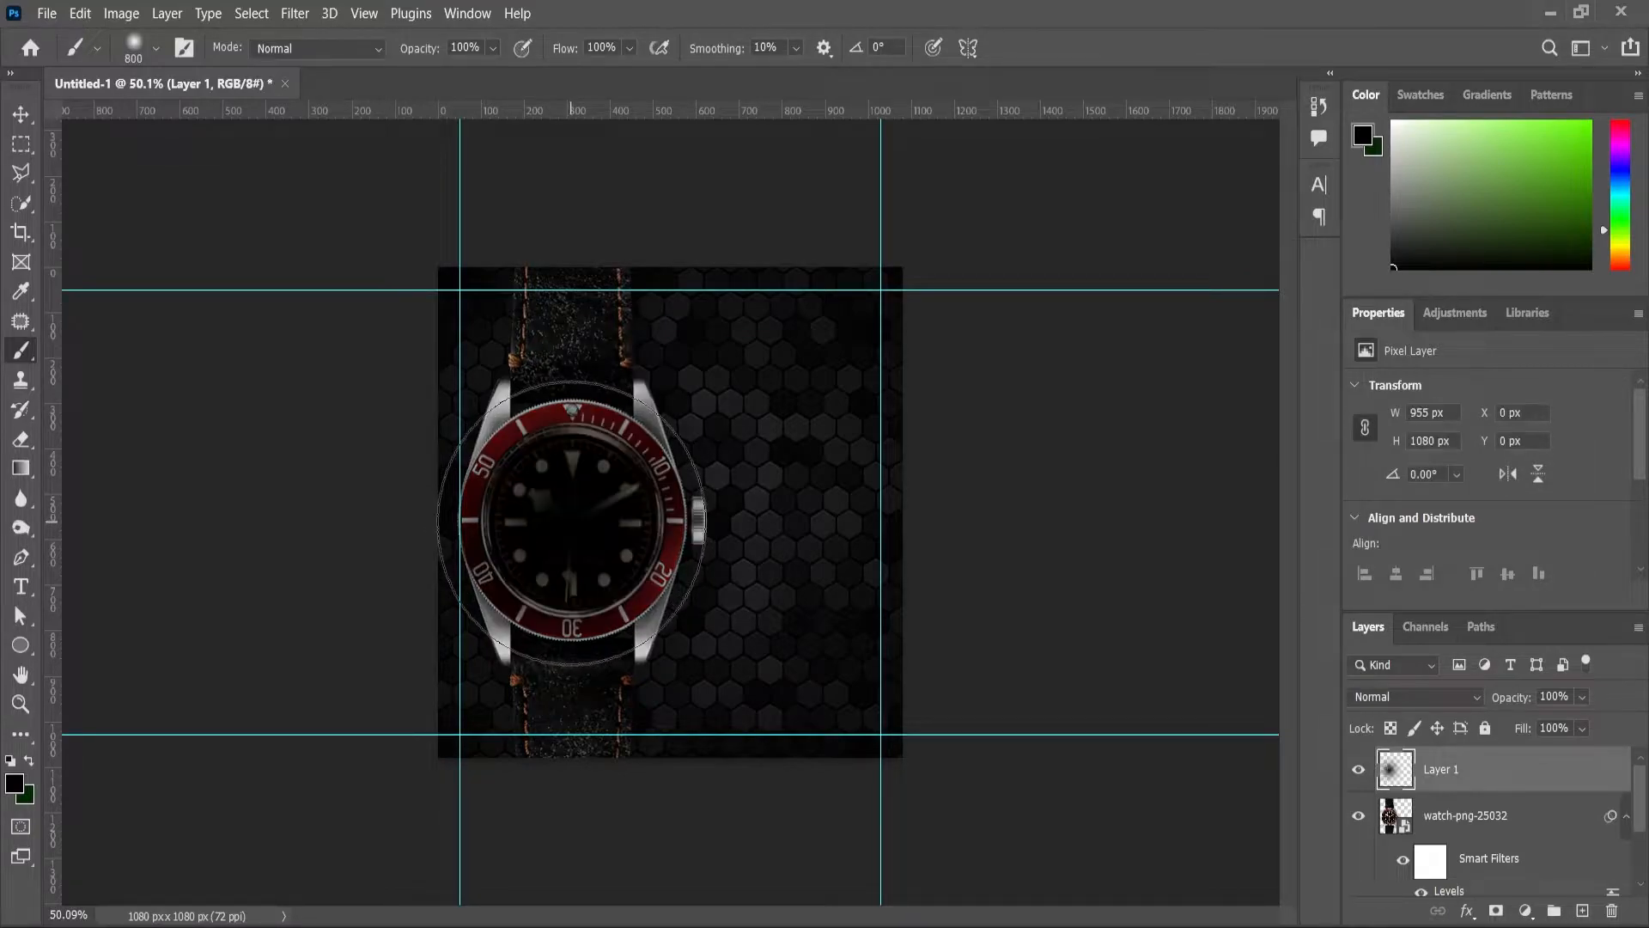
mouse_move(1446, 786)
left_mouse_down()
mouse_move(1443, 889)
mouse_move(1432, 814)
left_mouse_up()
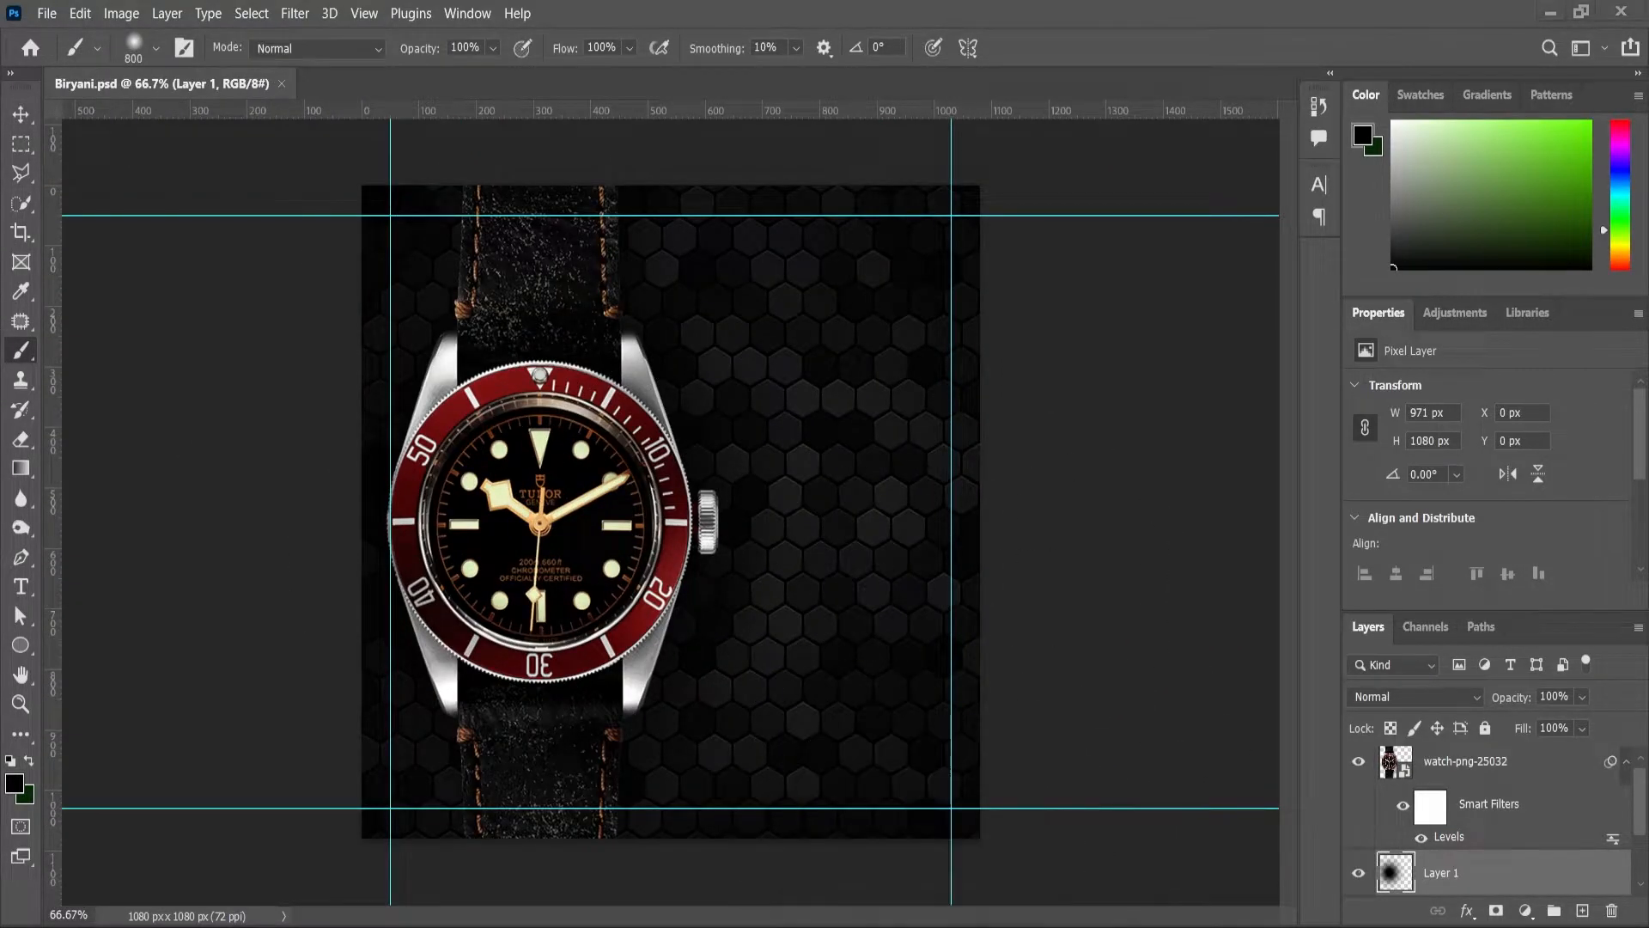
Step: Open the biryani plate image from the image folder
key("alt+Tab")
left_click(741, 491)
left_click_drag(249, 249, 672, 80)
Step: Carry the biryani plate layer into Biryani.psd and stack it above the watch
left_click(21, 113)
left_click_drag(653, 481, 202, 92)
left_click_drag(493, 488, 596, 492)
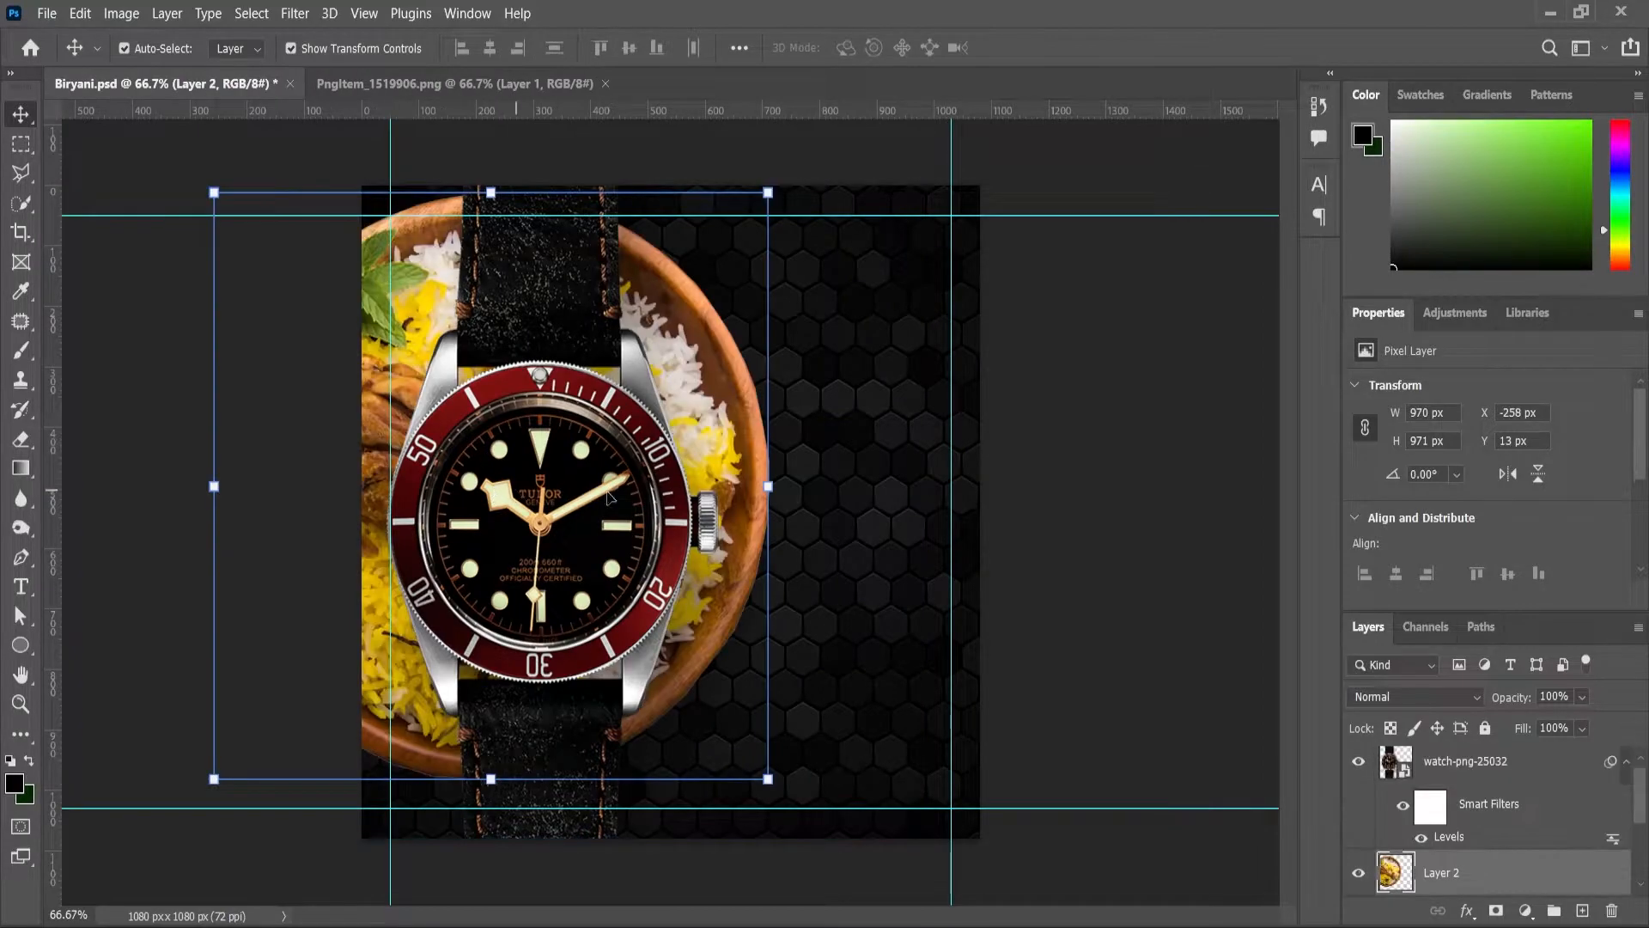
left_click_drag(1466, 885, 1462, 752)
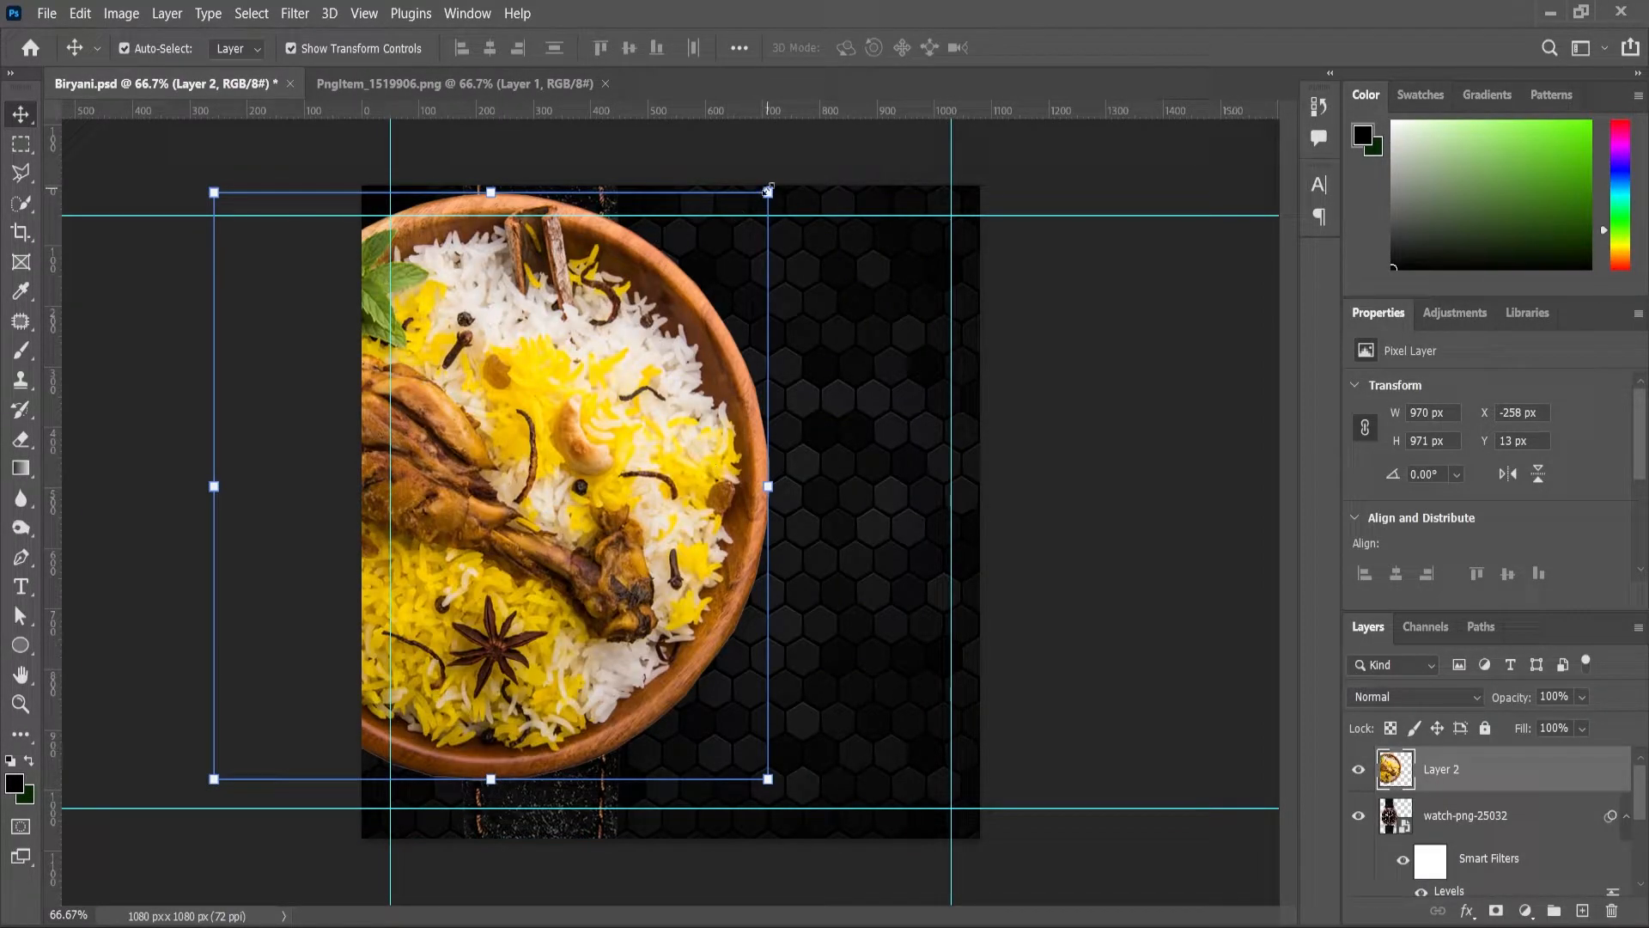
Step: Scale the plate to about 54.5% (529×530 px) and centre it over the watch dial
left_click_drag(768, 193, 626, 348)
left_click_drag(507, 455, 551, 493)
scroll(550, 494, "up", 3)
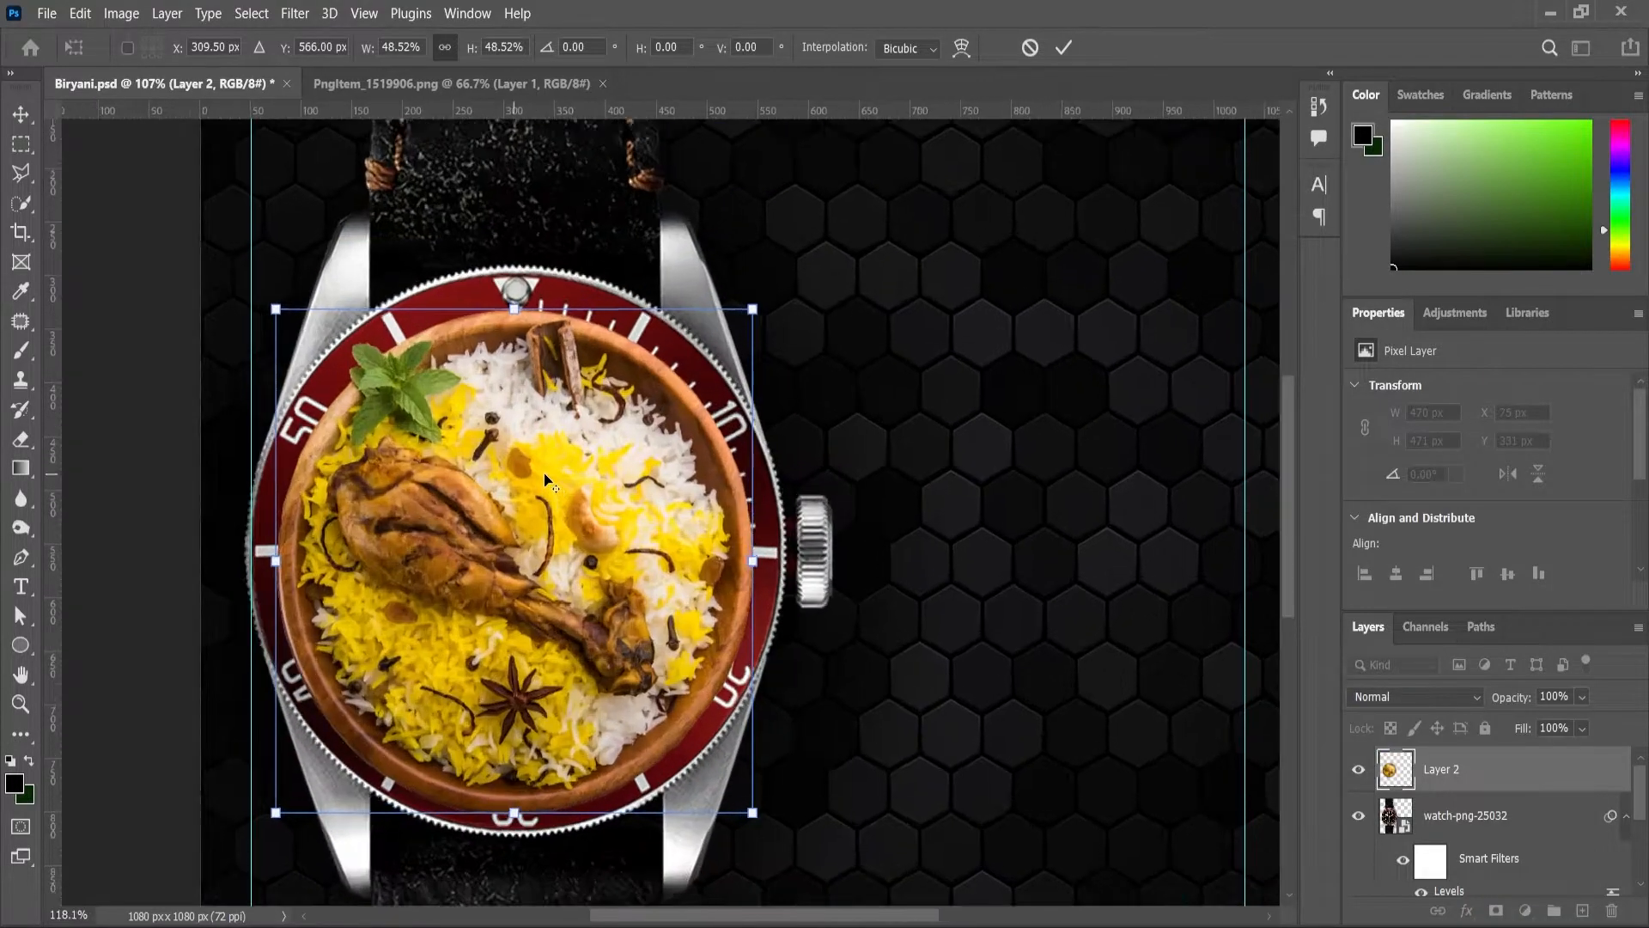
left_click_drag(759, 310, 781, 272)
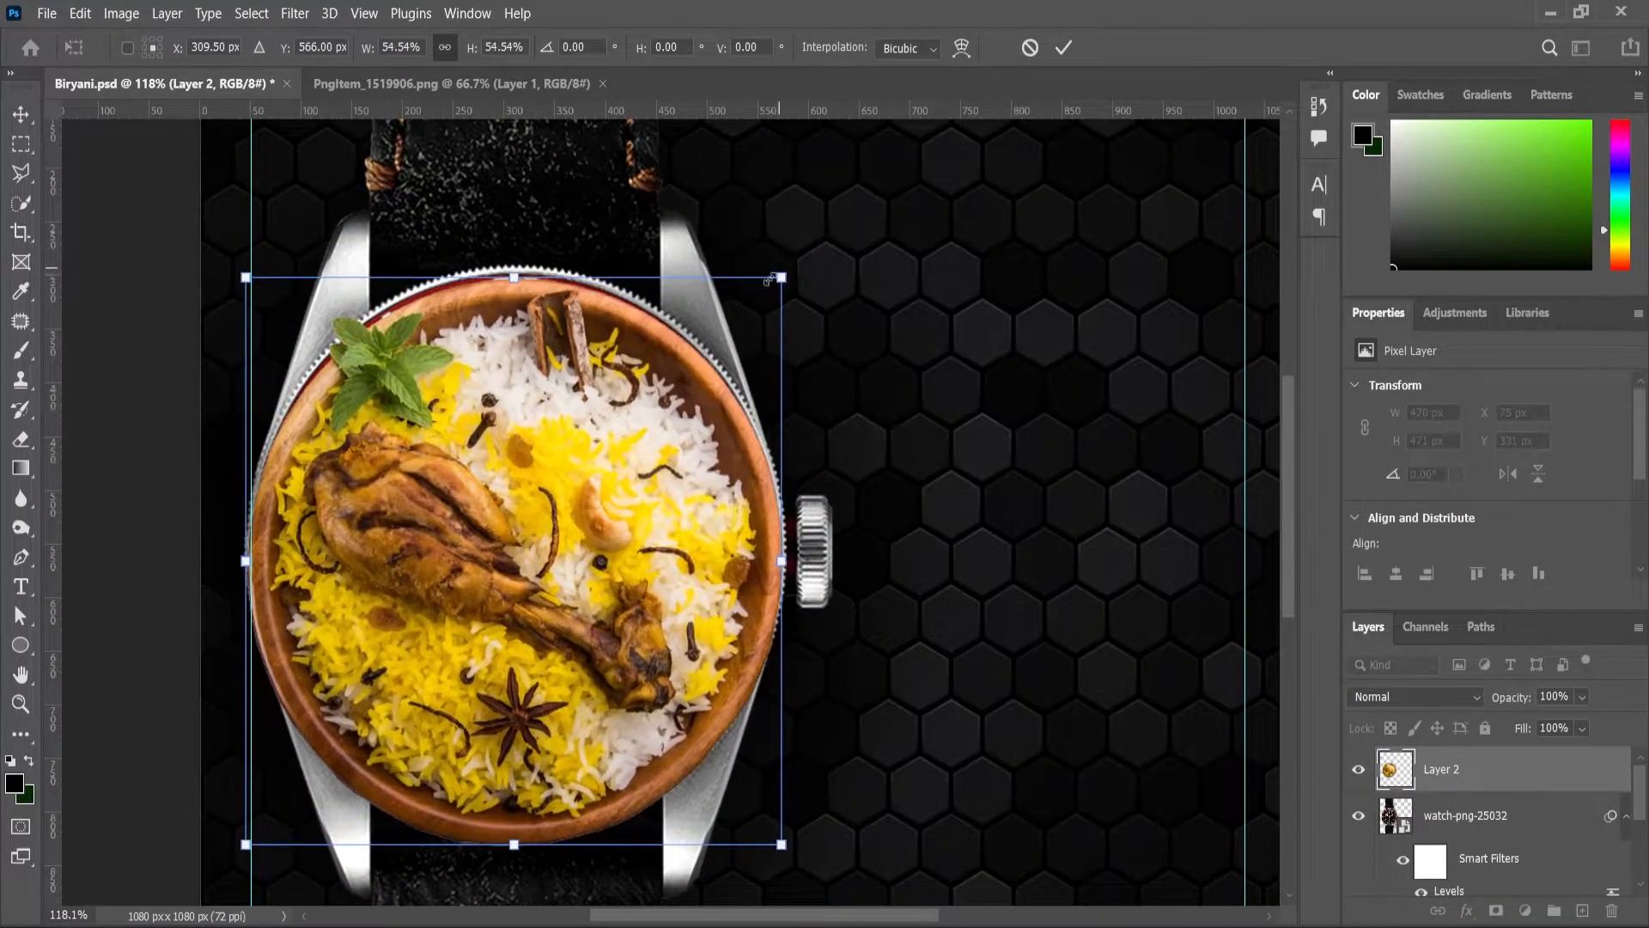
left_click_drag(655, 496, 652, 485)
scroll(653, 484, "down", 5)
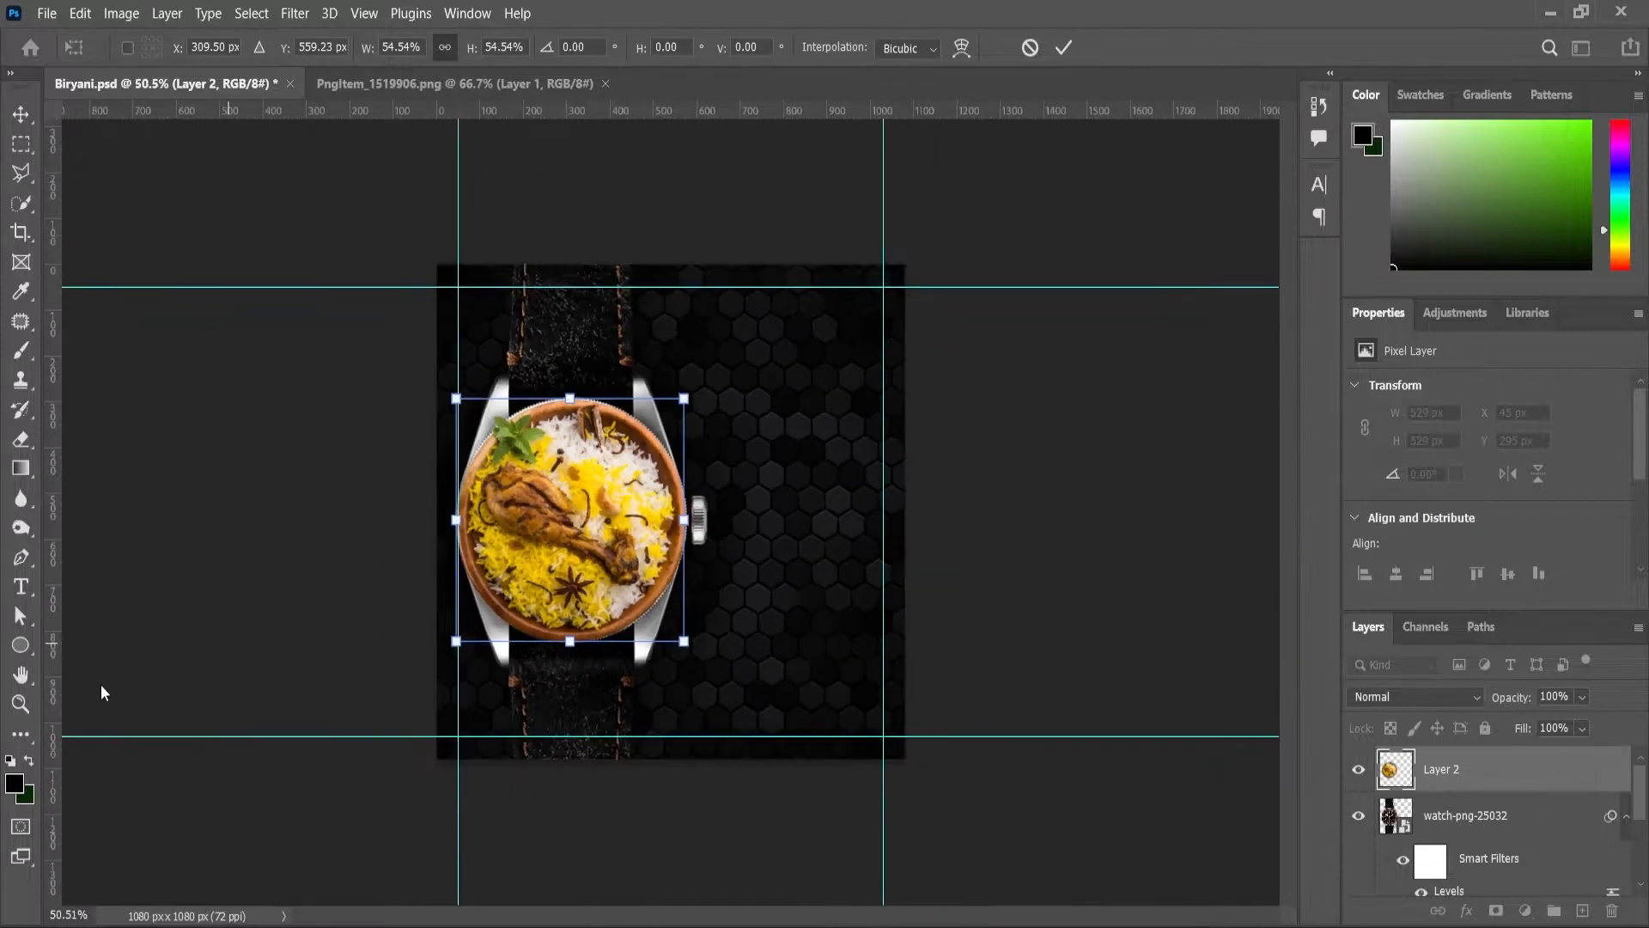
key("Return")
scroll(466, 378, "up", 6)
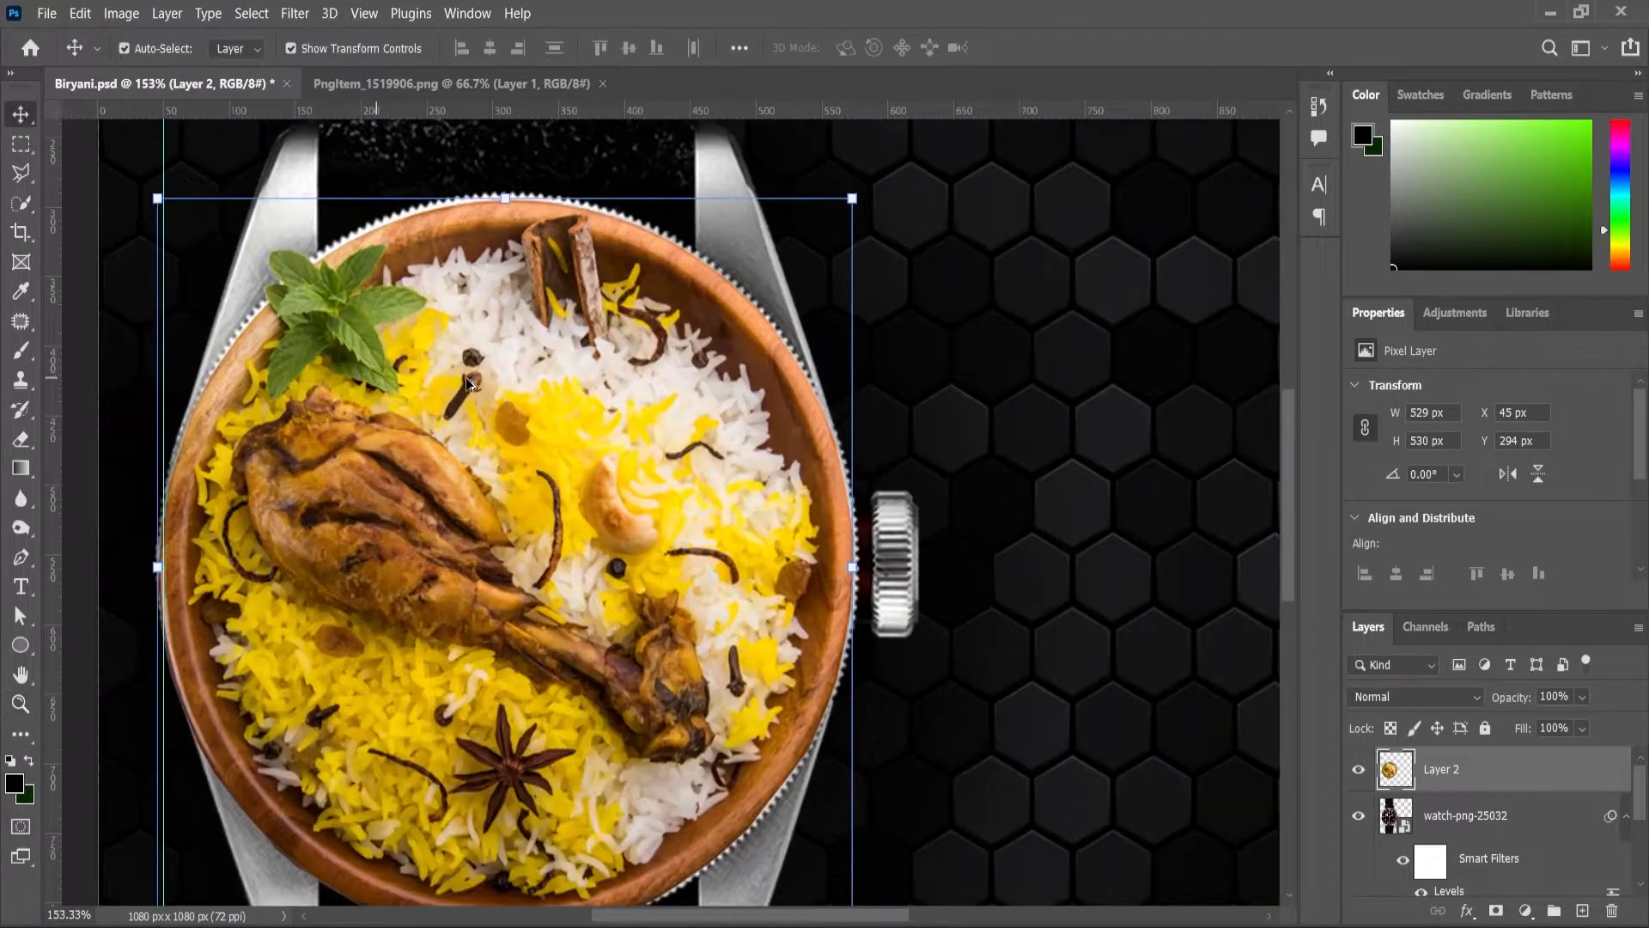
left_click_drag(509, 415, 509, 411)
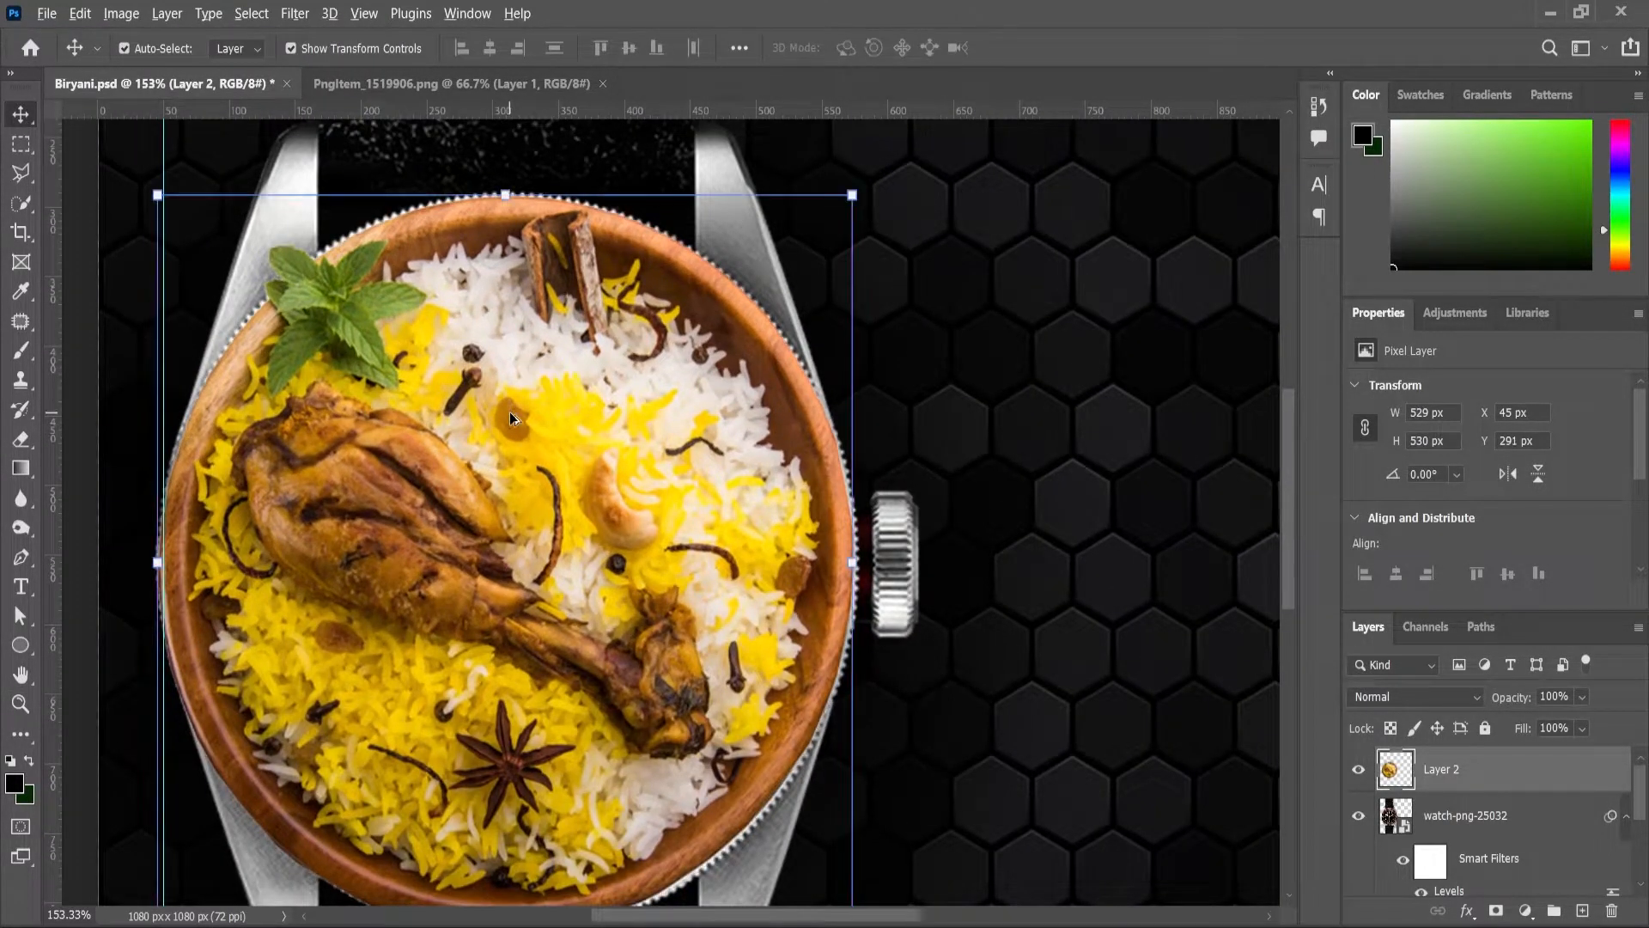
scroll(508, 411, "down", 3)
scroll(522, 470, "down", 1)
scroll(522, 472, "up", 2)
Step: Set the foreground colour to white, ready for the headline text
left_click(21, 704)
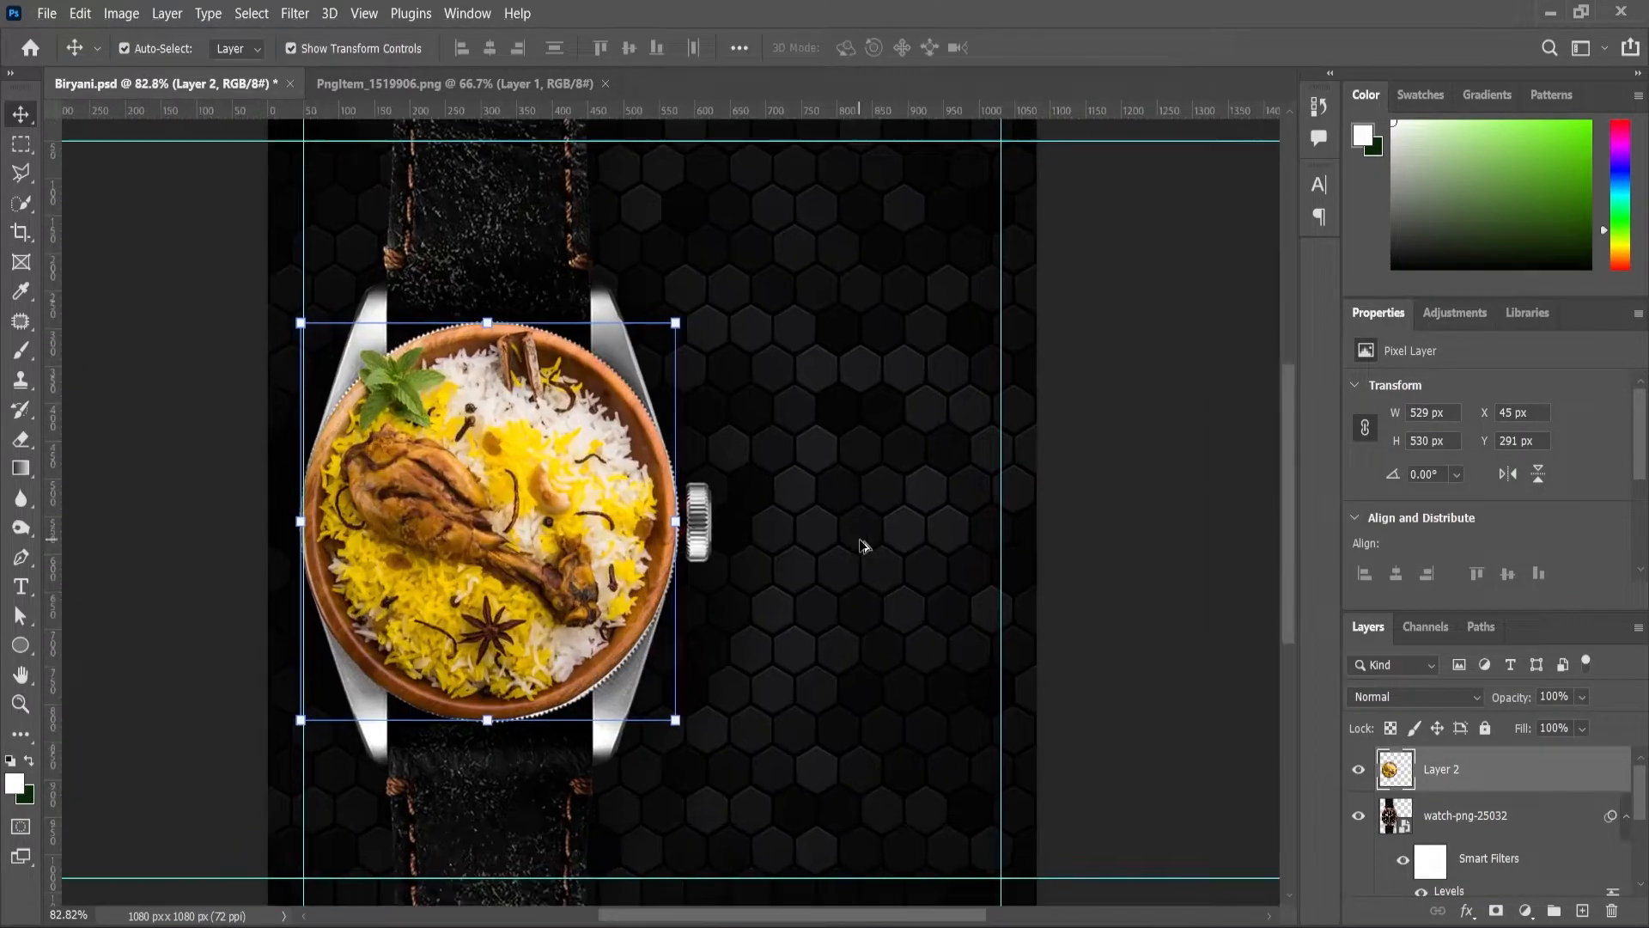
scroll(863, 546, "up", 1)
left_click(21, 586)
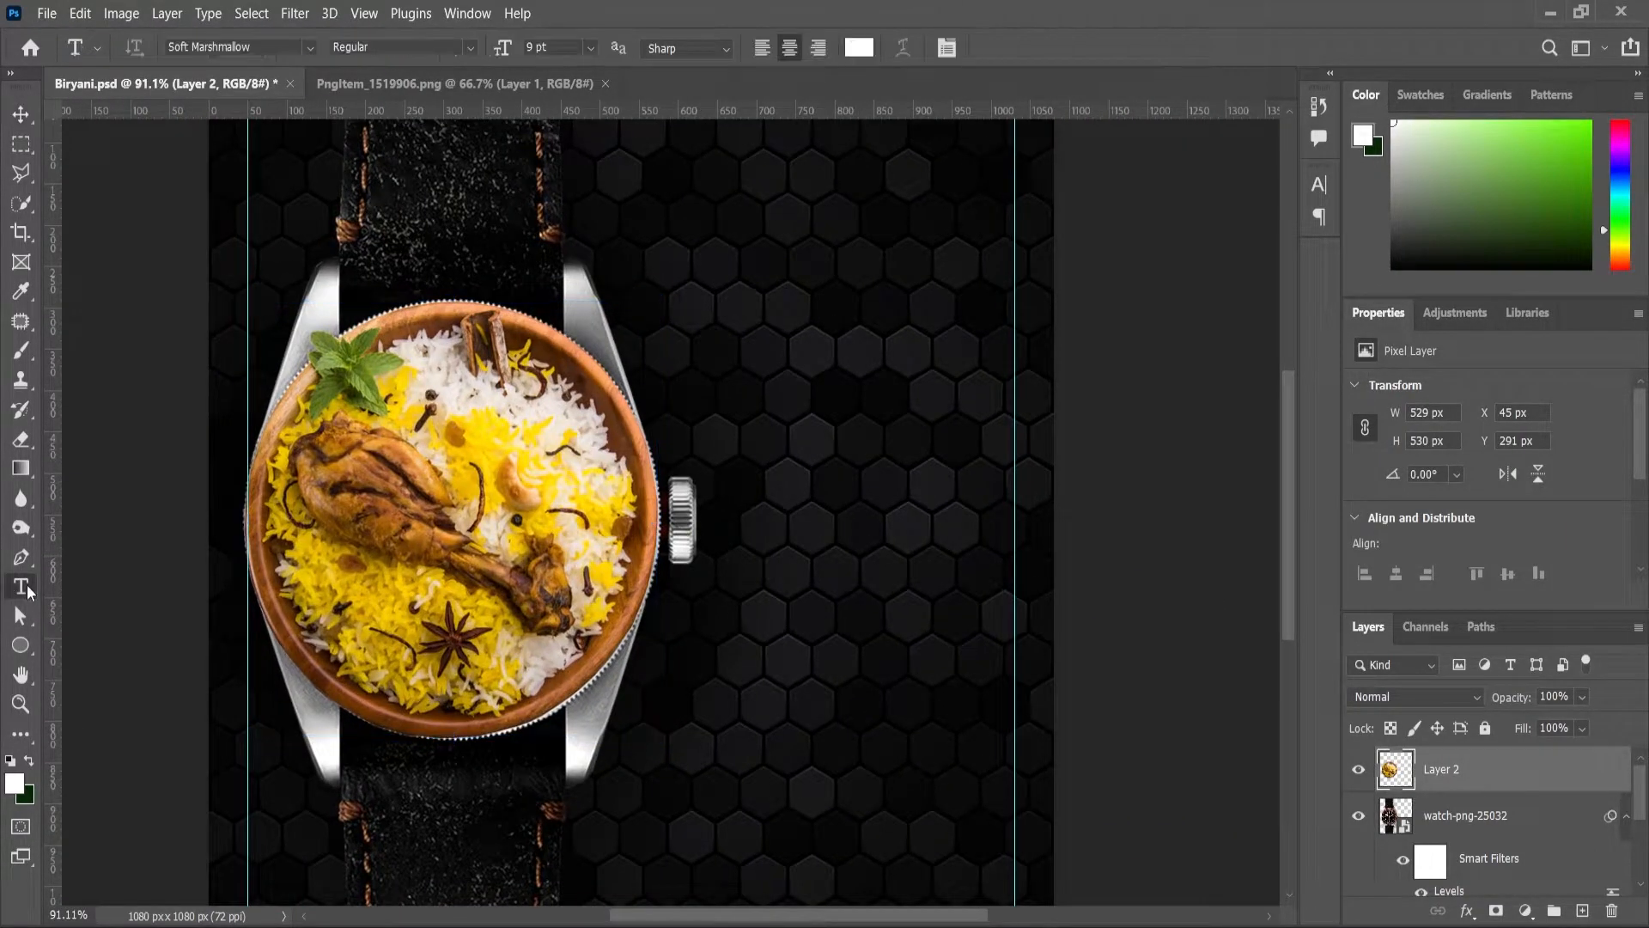
Step: Add white IT'S text beside the watch, enlarge it to 130.79 pt, and duplicate it below
left_click(816, 457)
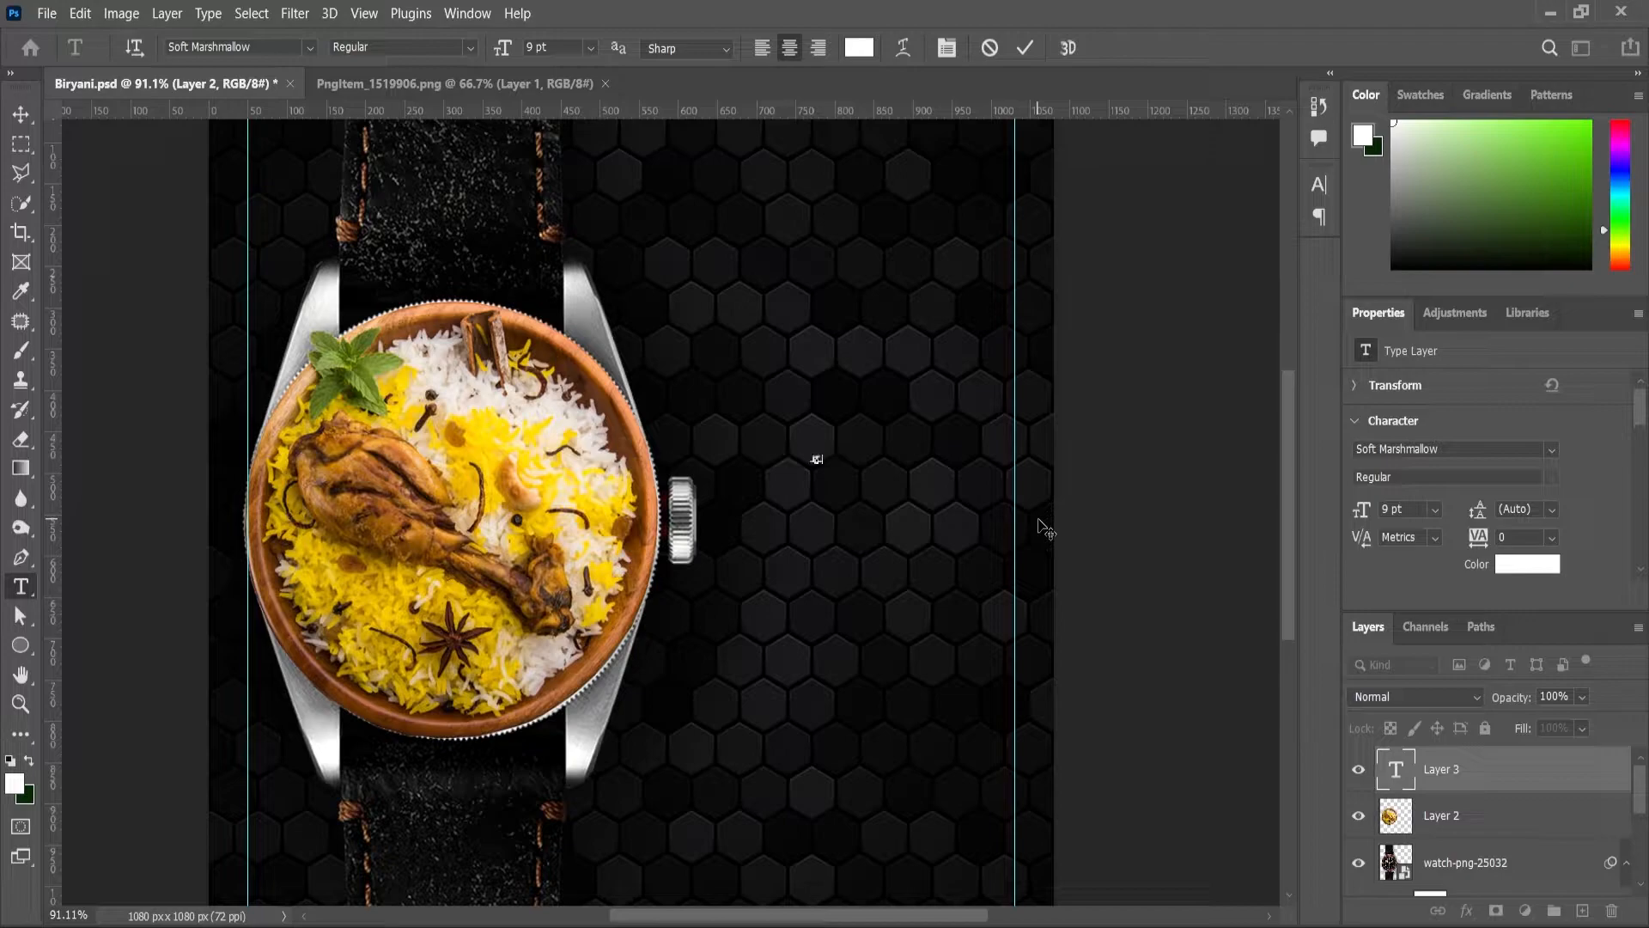
left_click(21, 113)
key("ctrl+t")
left_click_drag(826, 453, 910, 394)
left_click_drag(895, 464, 953, 398)
scroll(861, 420, "down", 4)
scroll(892, 411, "up", 3)
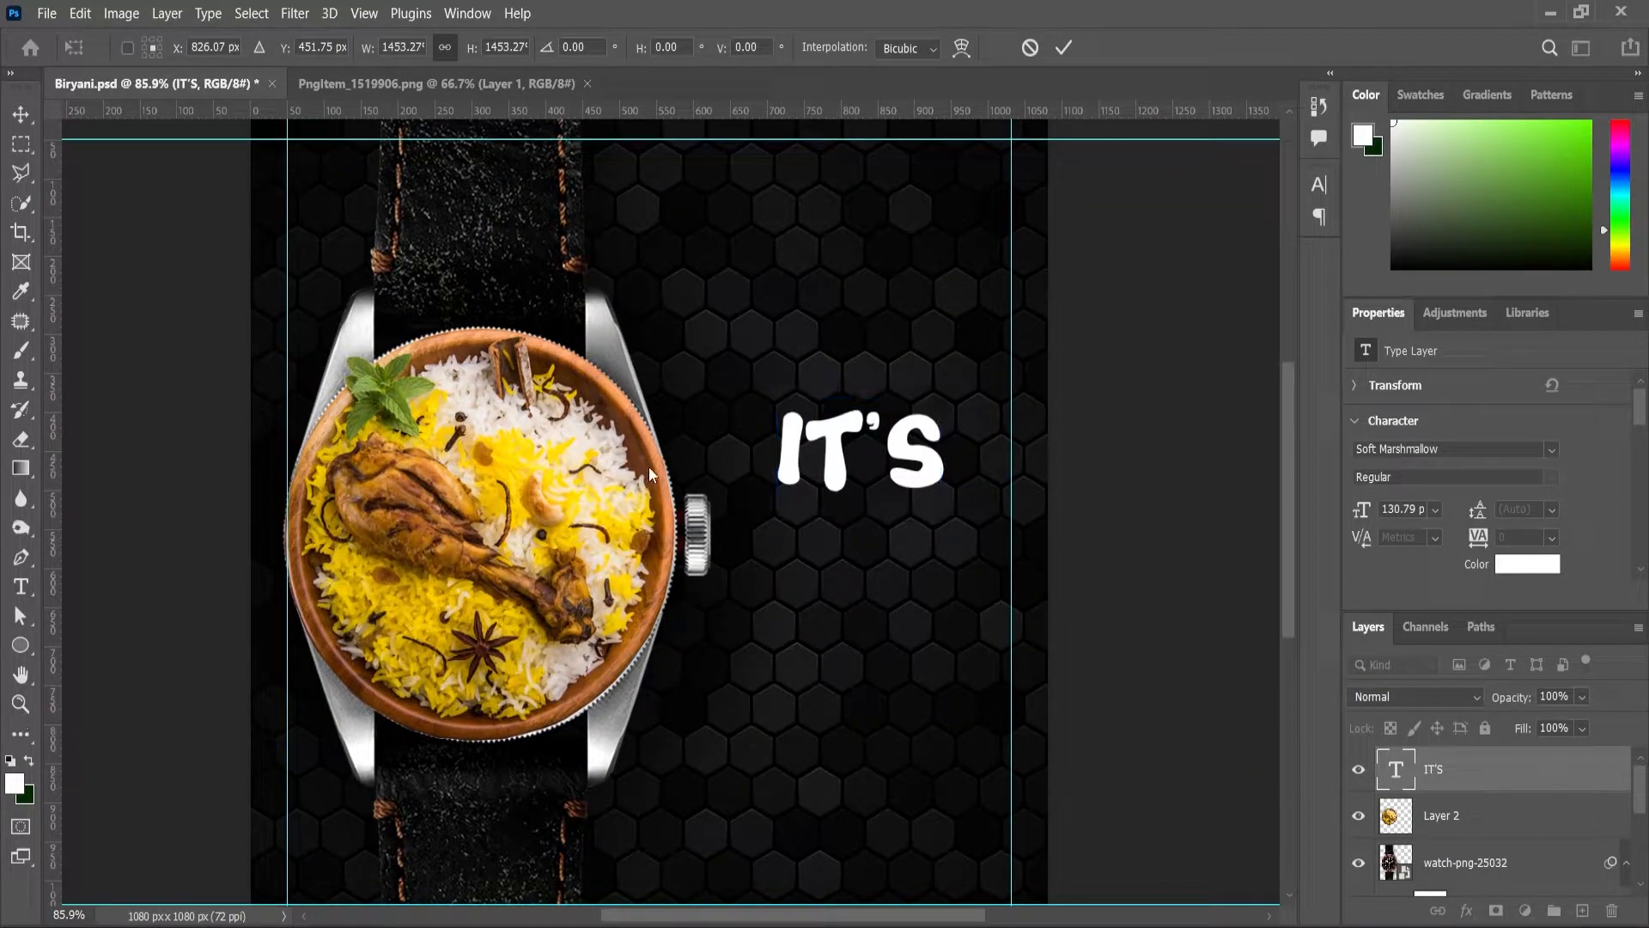
scroll(858, 464, "down", 2)
scroll(859, 455, "up", 2)
key("Return")
scroll(820, 455, "up", 3)
left_click_drag(820, 455, 791, 590)
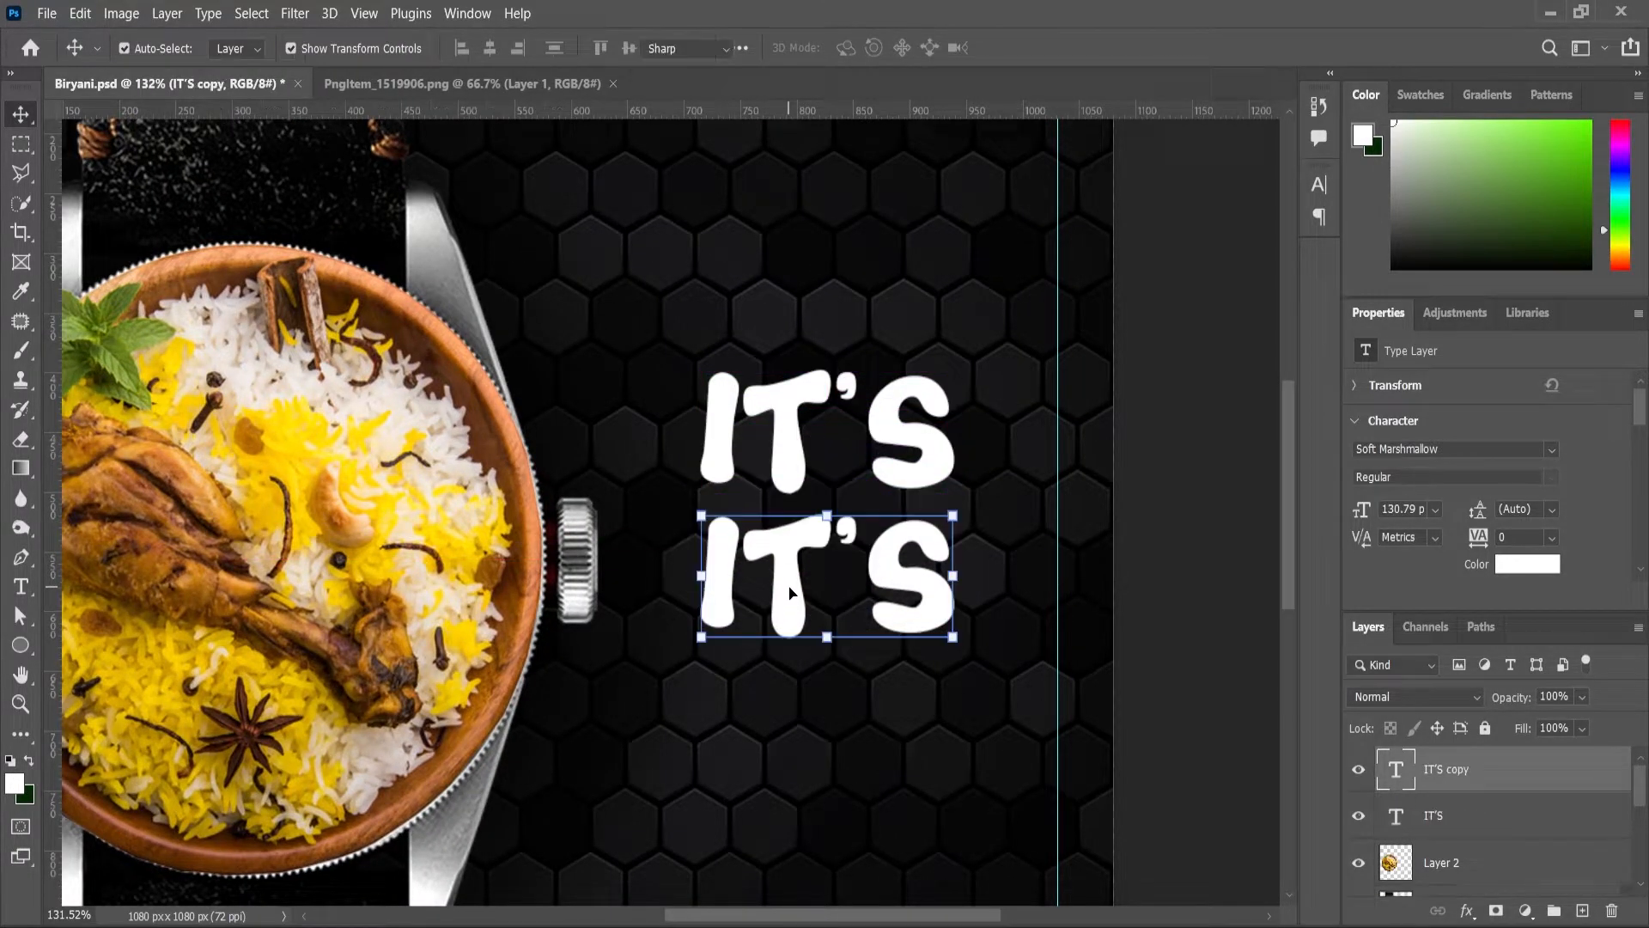
Step: Change the duplicated text to read BIRYANI
double_click(791, 590)
type("BI")
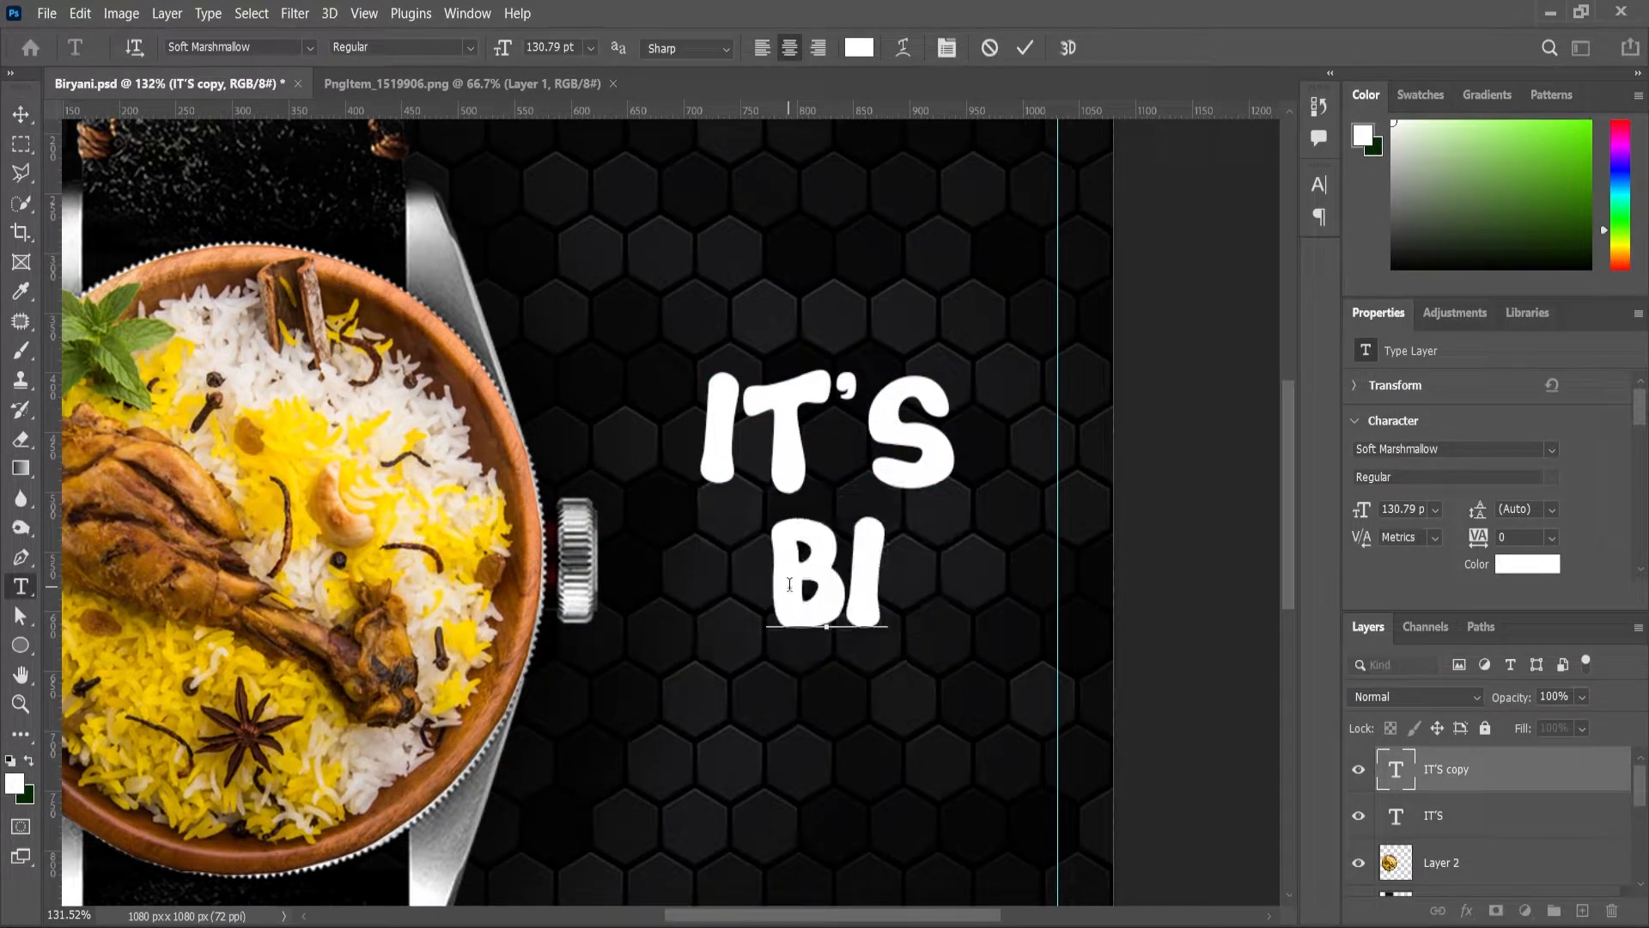
type("RYANI")
left_click(26, 114)
scroll(1087, 515, "up", 1)
Step: Shrink BIRYANI to 85.33 pt and position it beneath IT'S
left_click(1094, 493)
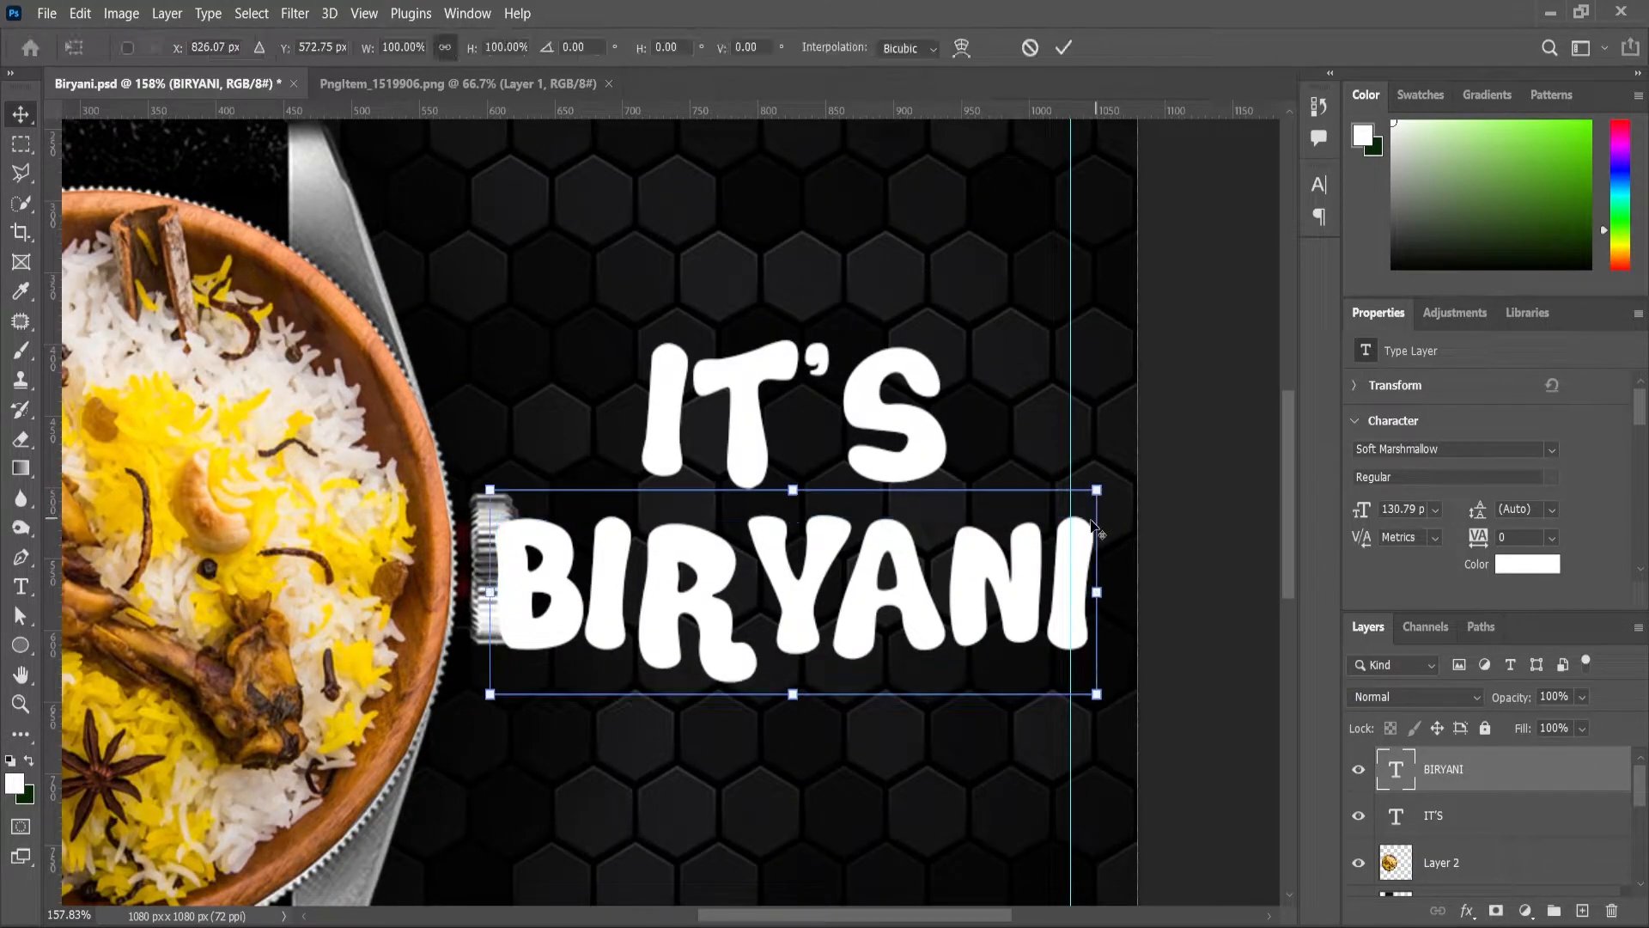
left_click_drag(1091, 502, 1098, 507)
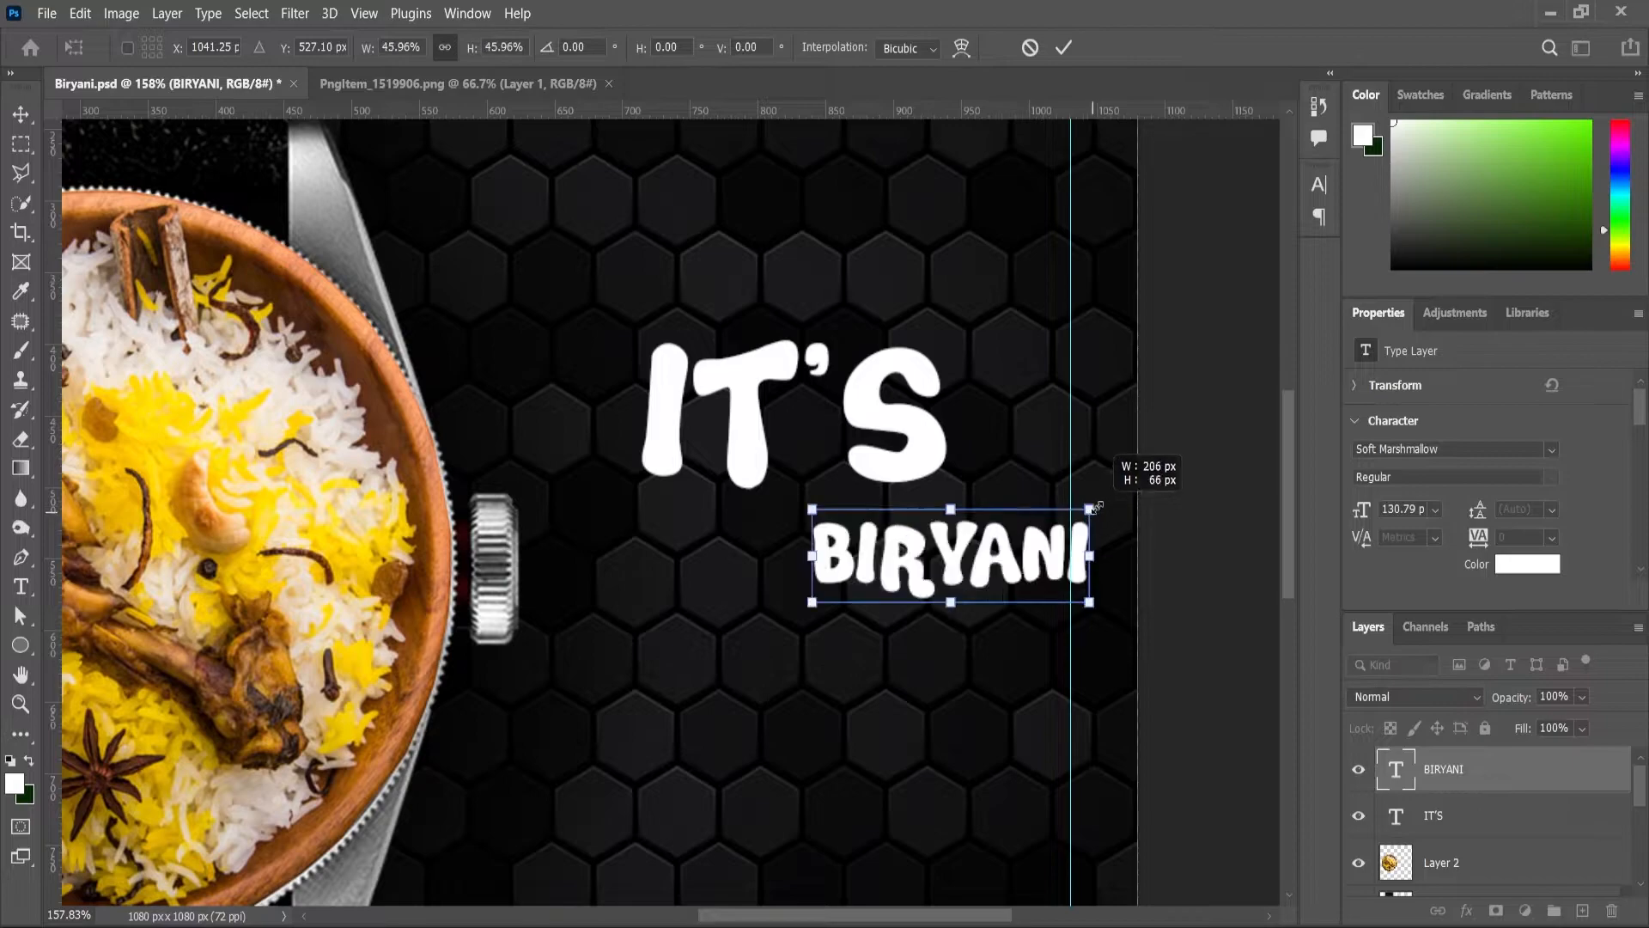
left_click_drag(902, 565, 782, 573)
left_click_drag(973, 519, 1073, 464)
key("Return")
Step: Duplicate BIRYANI and pull the copy below it
left_click_drag(863, 564, 828, 683)
scroll(828, 561, "down", 3)
scroll(827, 560, "up", 2)
Step: Change the BIRYANI copy's text to TIME
double_click(829, 684)
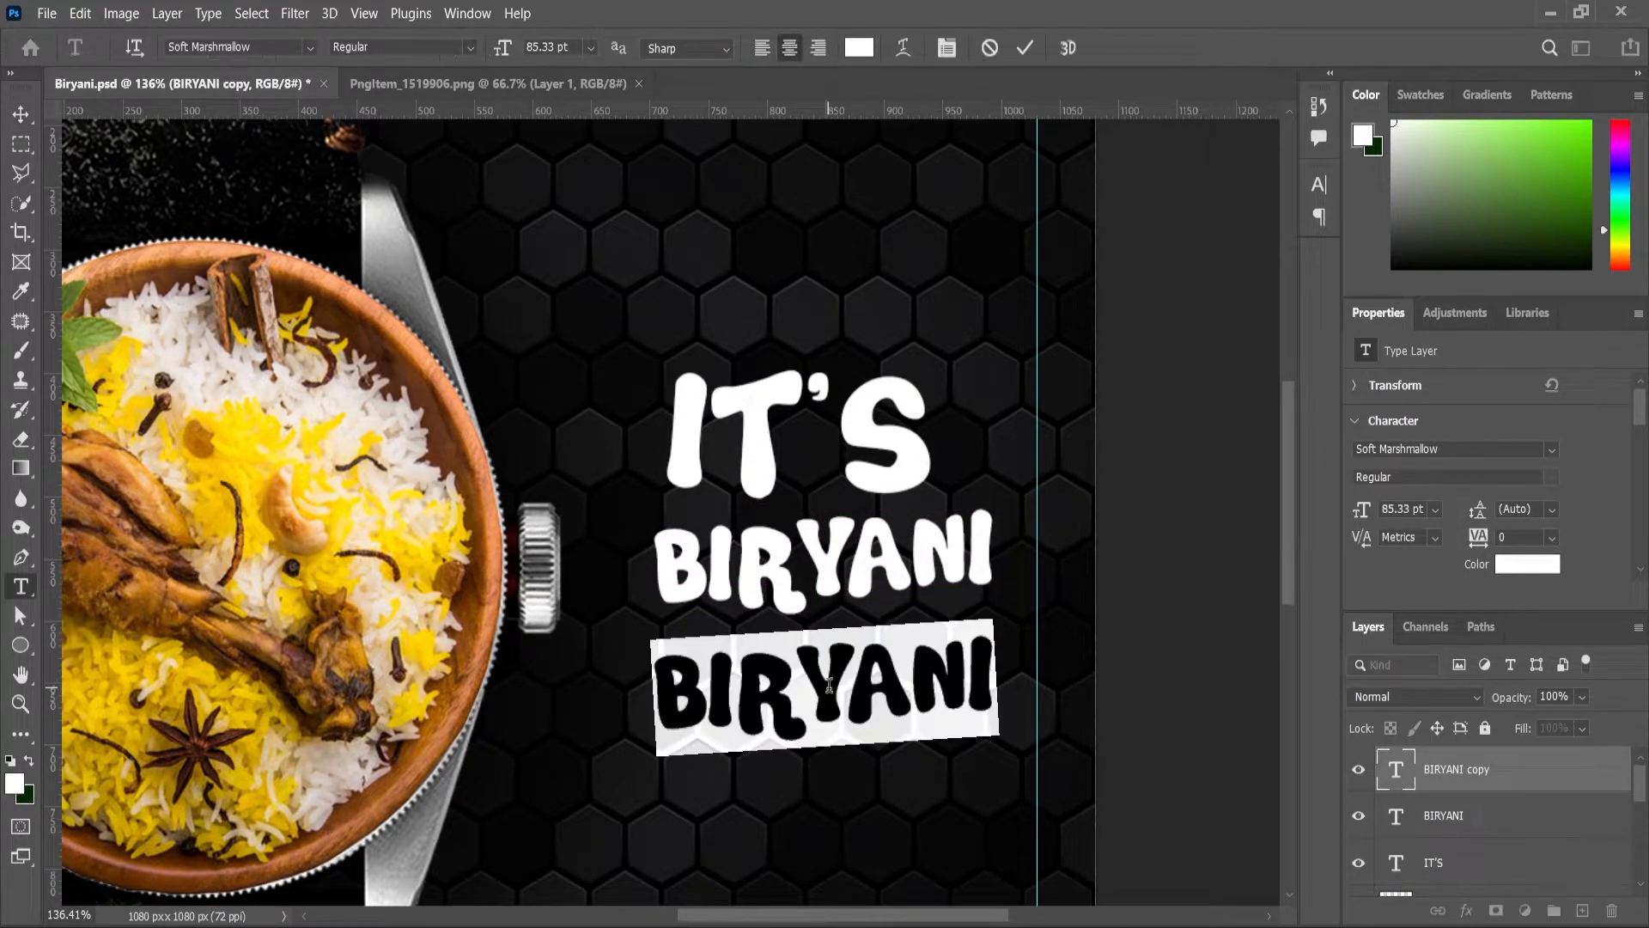
type("TIME")
left_click(21, 113)
scroll(1164, 871, "down", 3)
scroll(1164, 872, "up", 2)
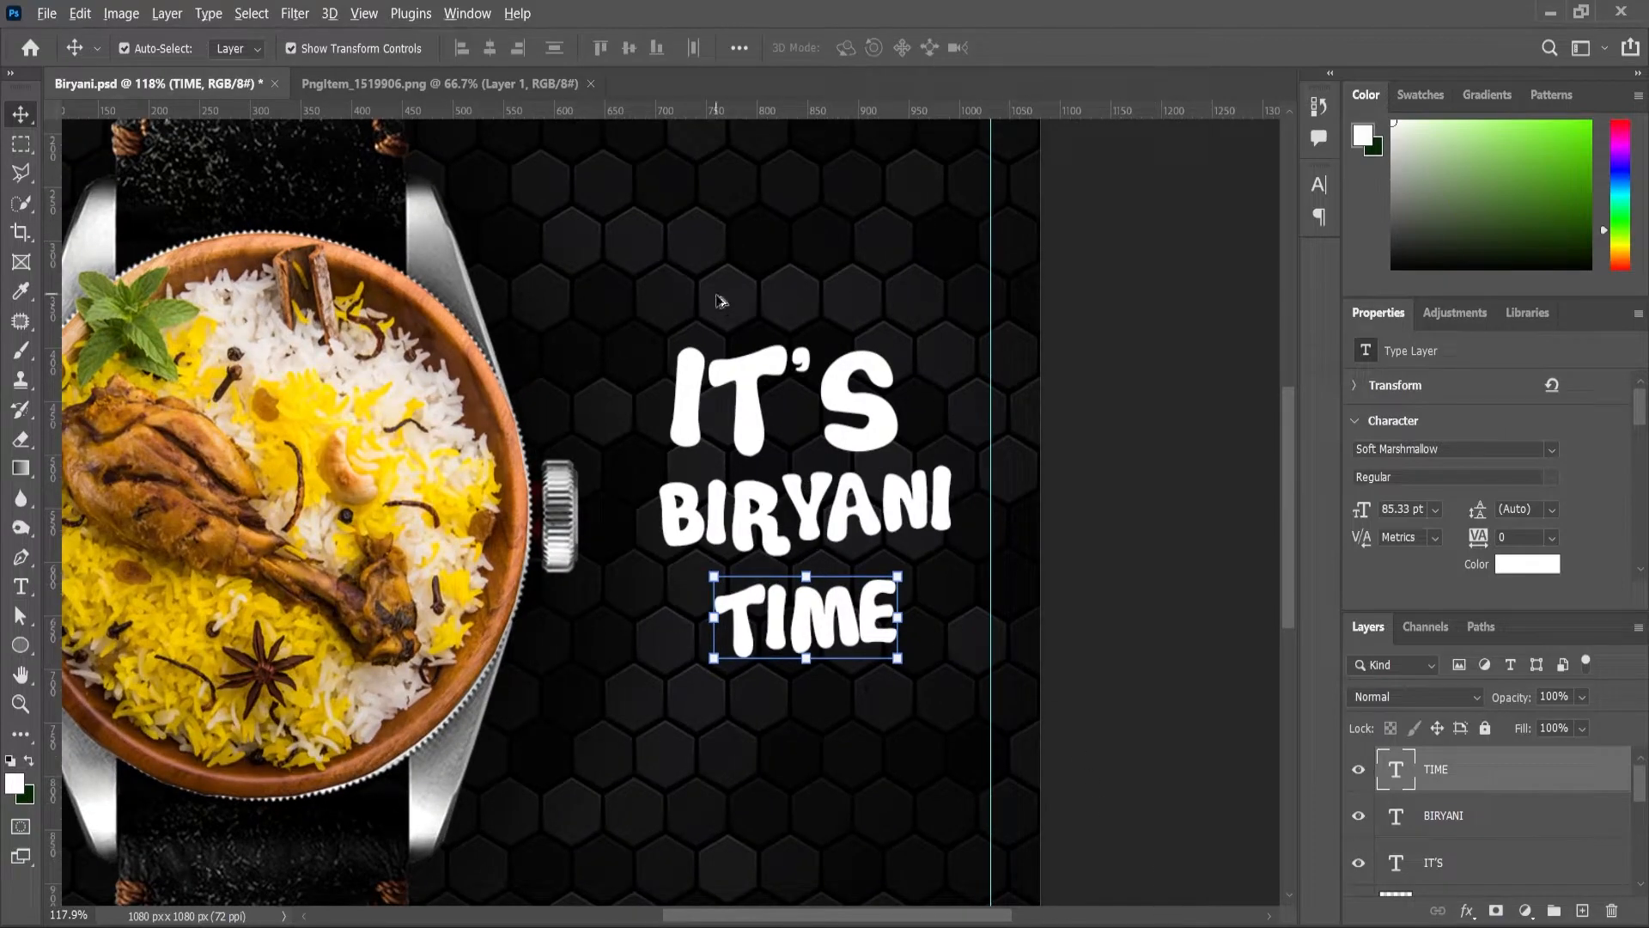
scroll(716, 297, "down", 2)
scroll(747, 376, "up", 2)
Step: Shrink and tilt IT'S, then shift IT'S, BIRYANI and TIME left and down
left_click(756, 376)
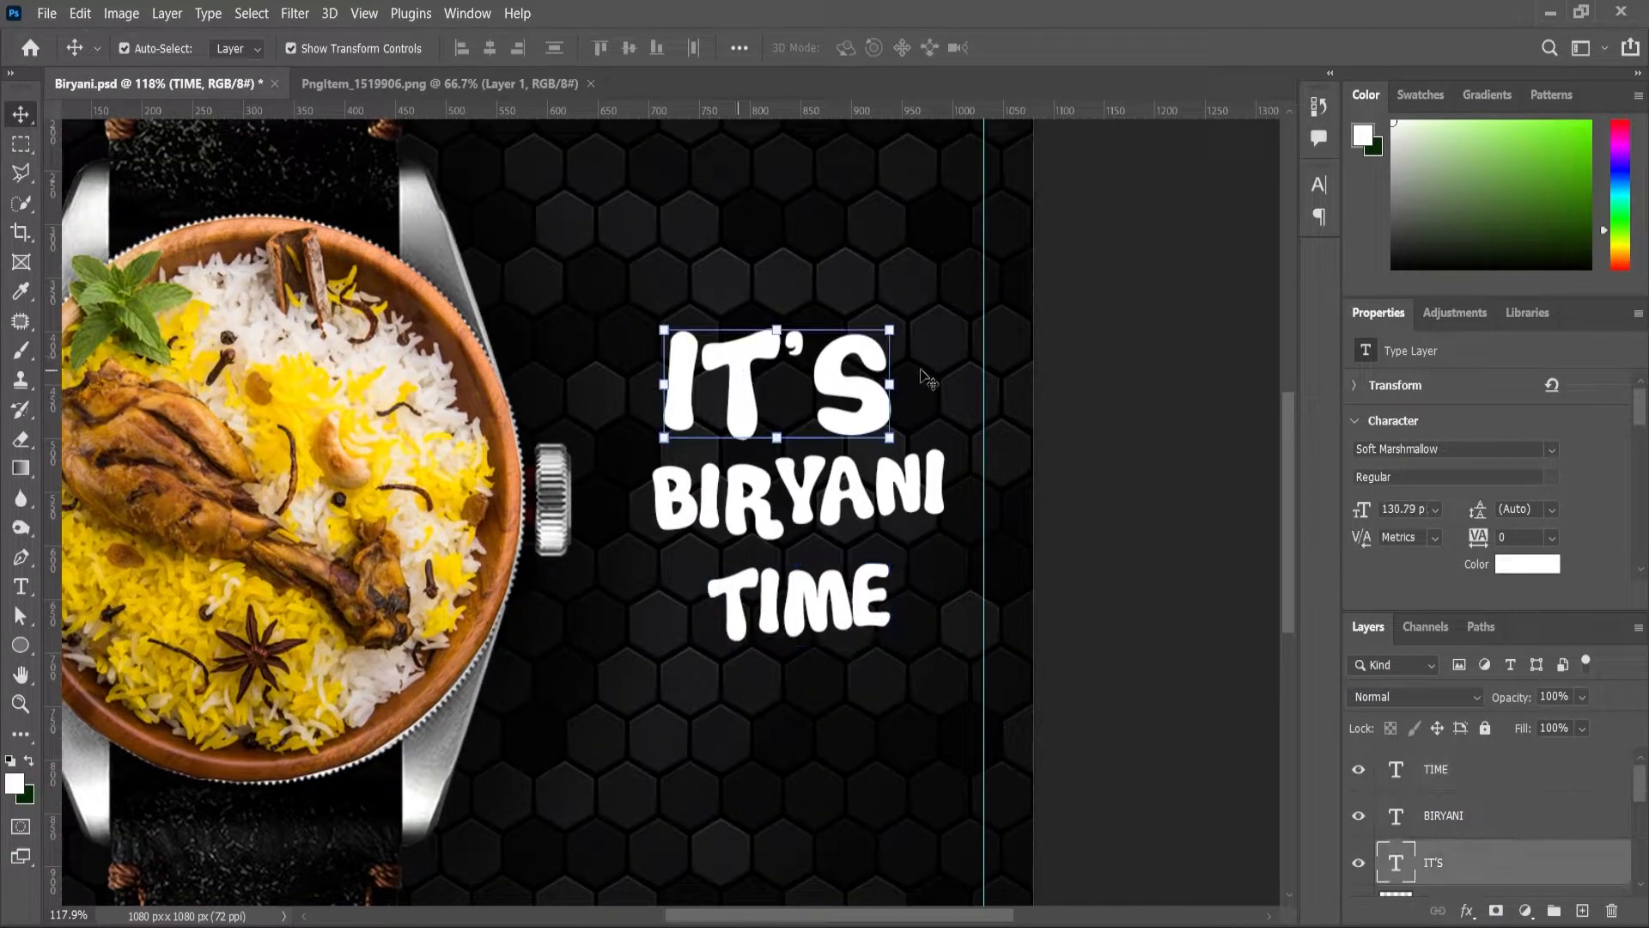
left_click_drag(903, 328, 902, 293)
key("Return")
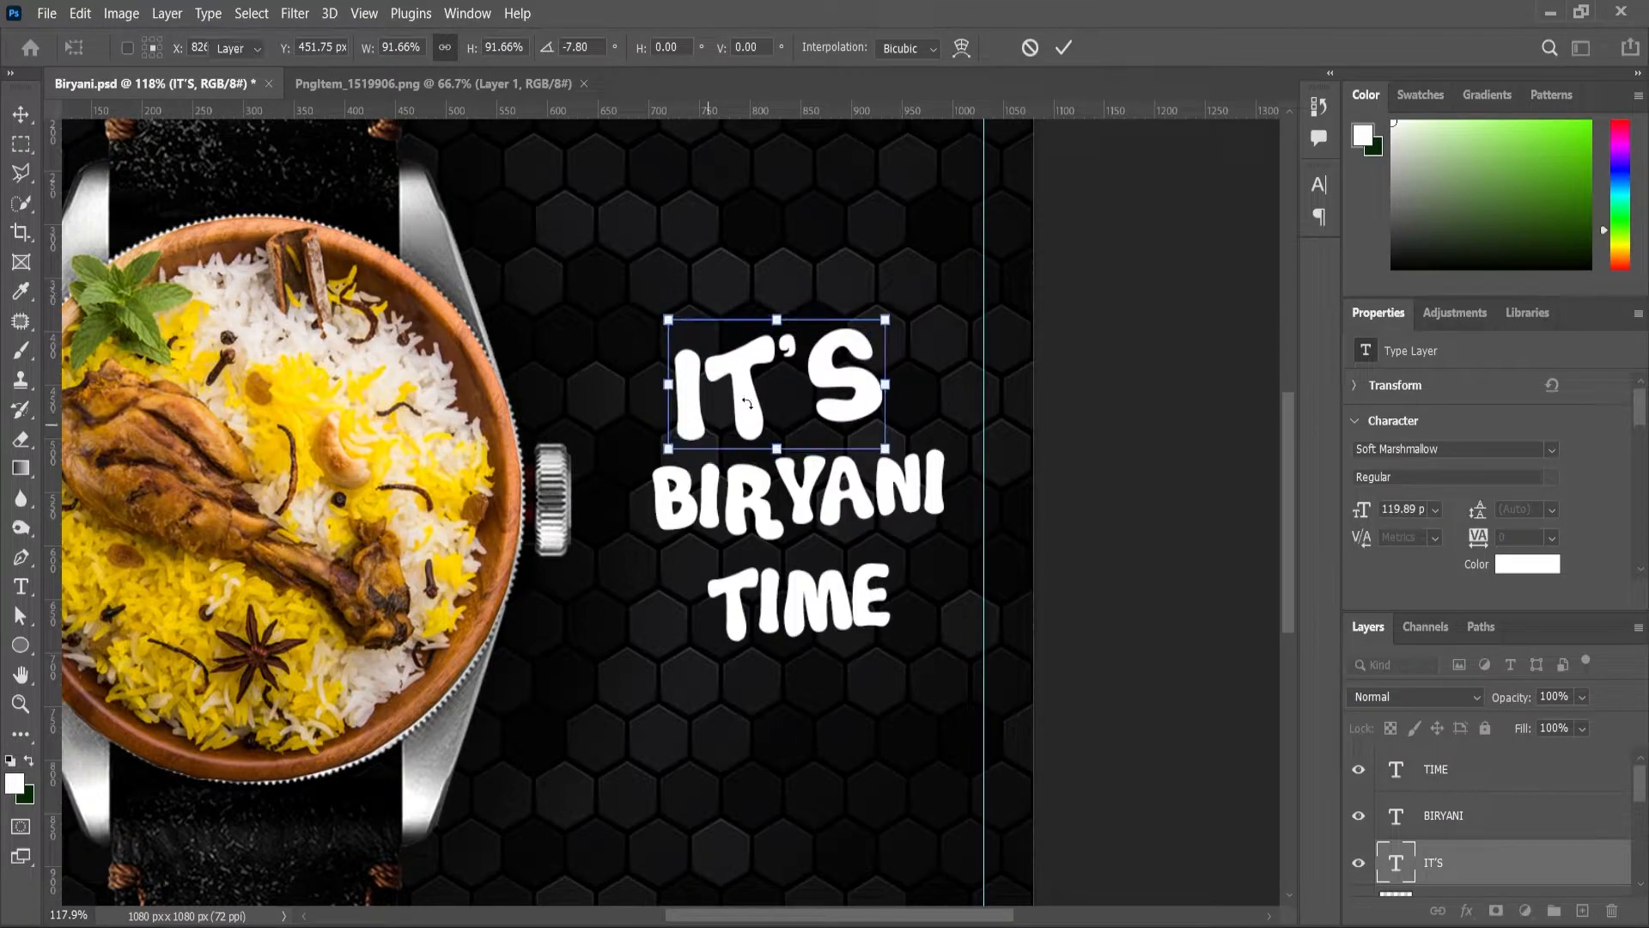
left_click_drag(720, 418, 657, 450)
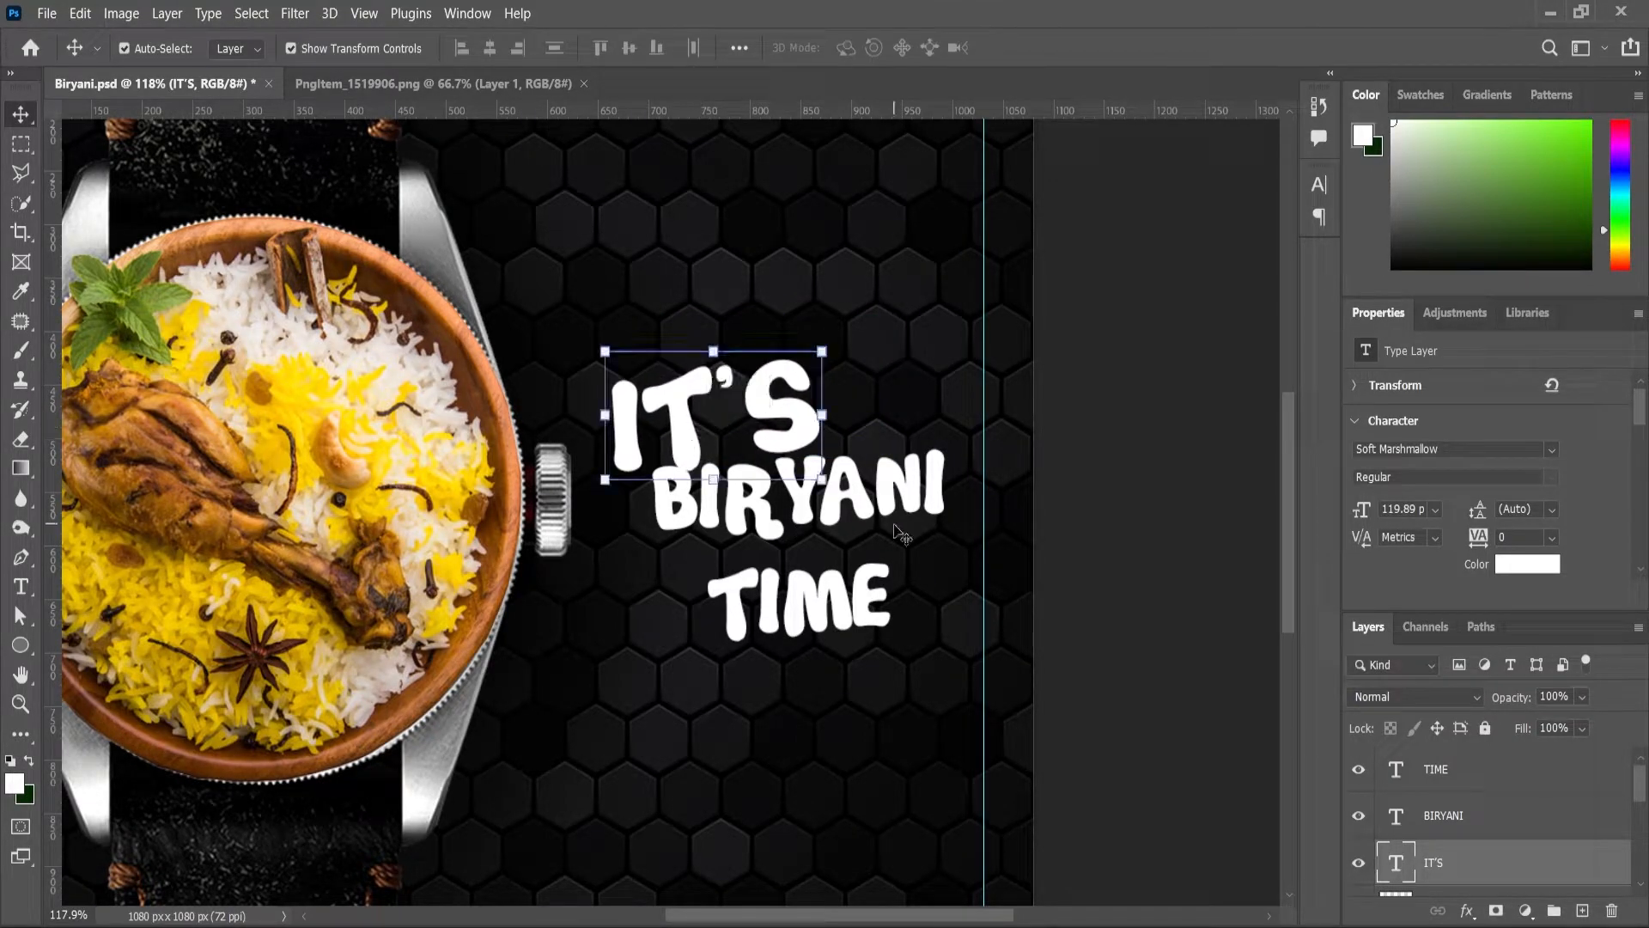
left_click_drag(904, 501, 852, 527)
left_click_drag(865, 631, 826, 692)
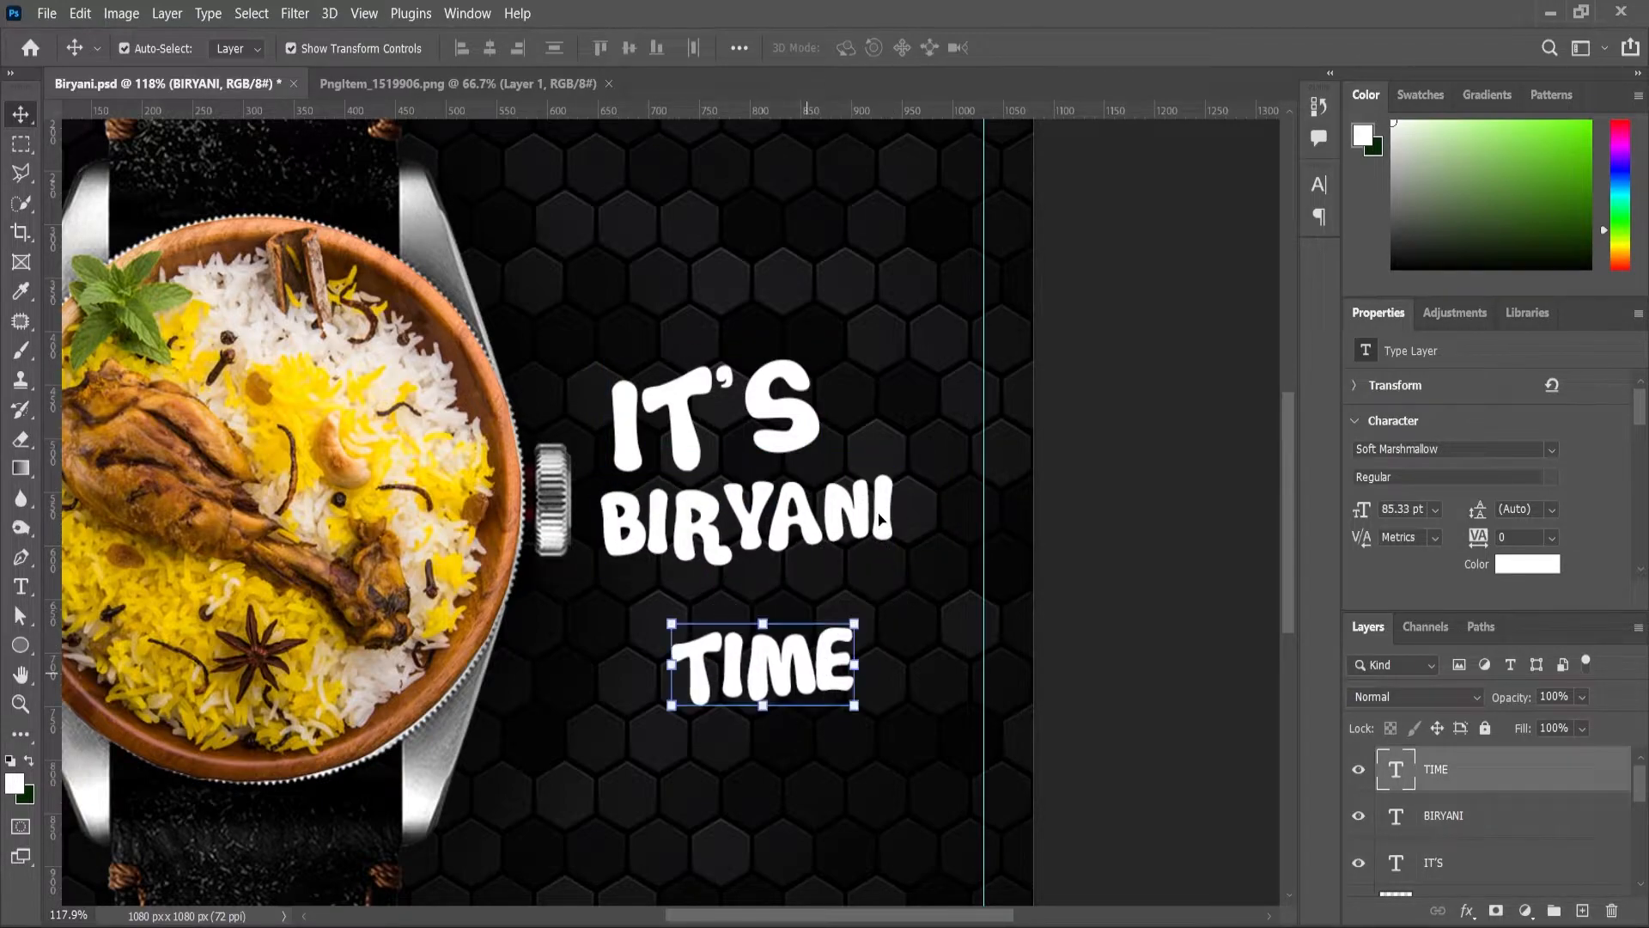
Step: Enlarge BIRYANI to about 112% and shift it slightly right and down
left_click(902, 506)
left_click_drag(898, 473, 952, 471)
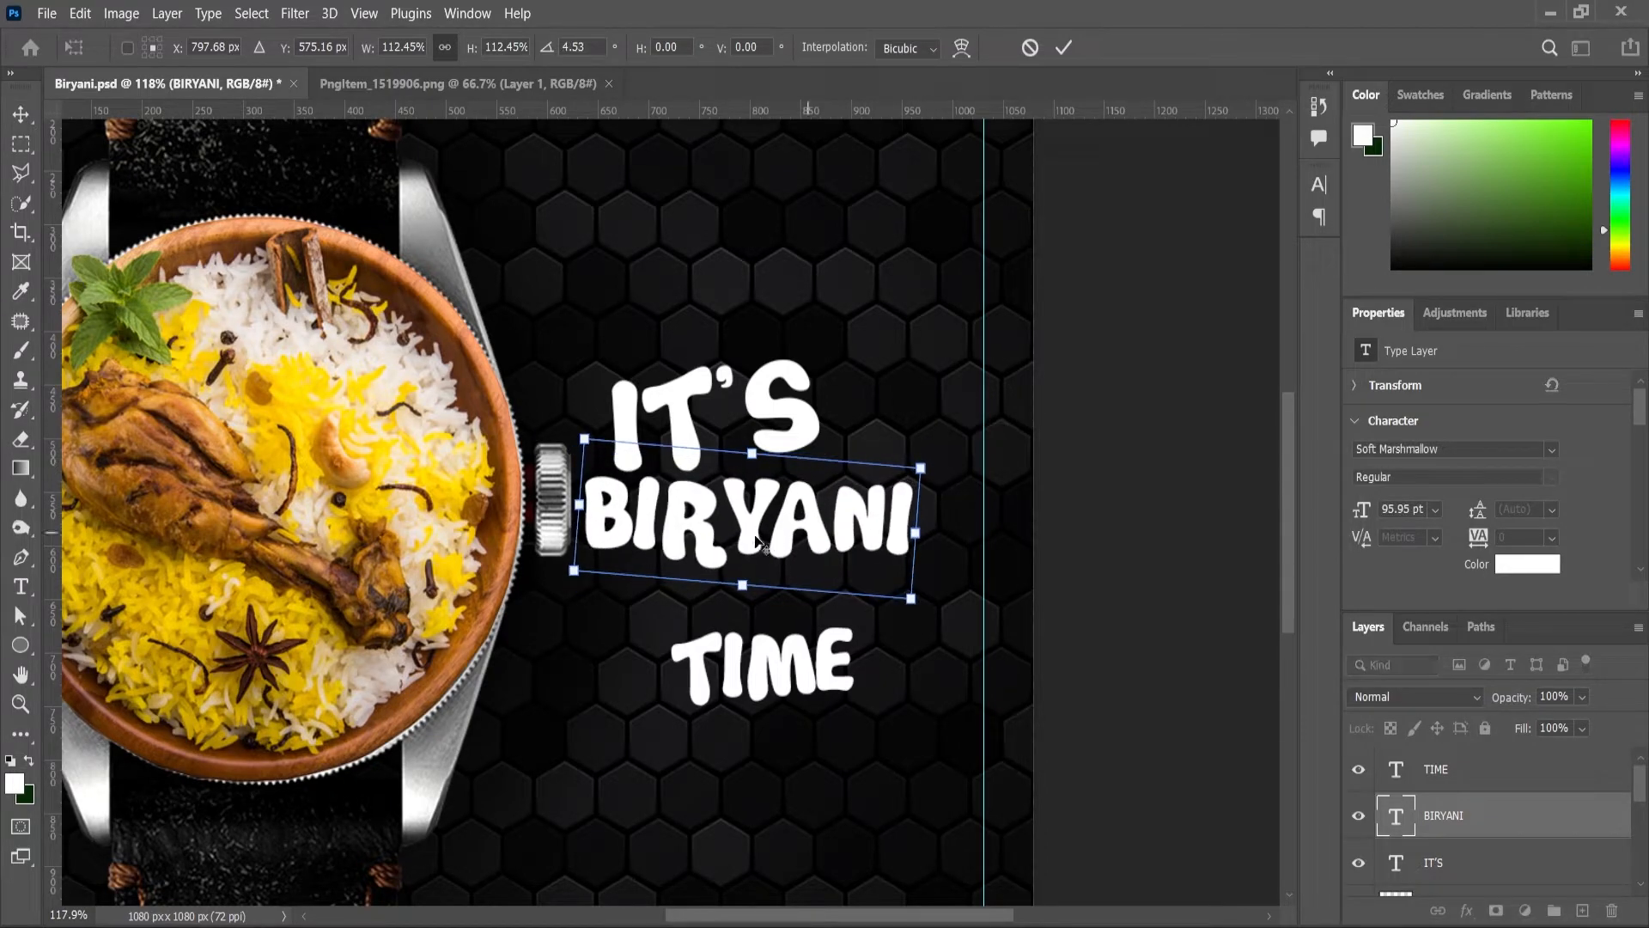
scroll(750, 529, "up", 3)
left_click_drag(750, 529, 789, 537)
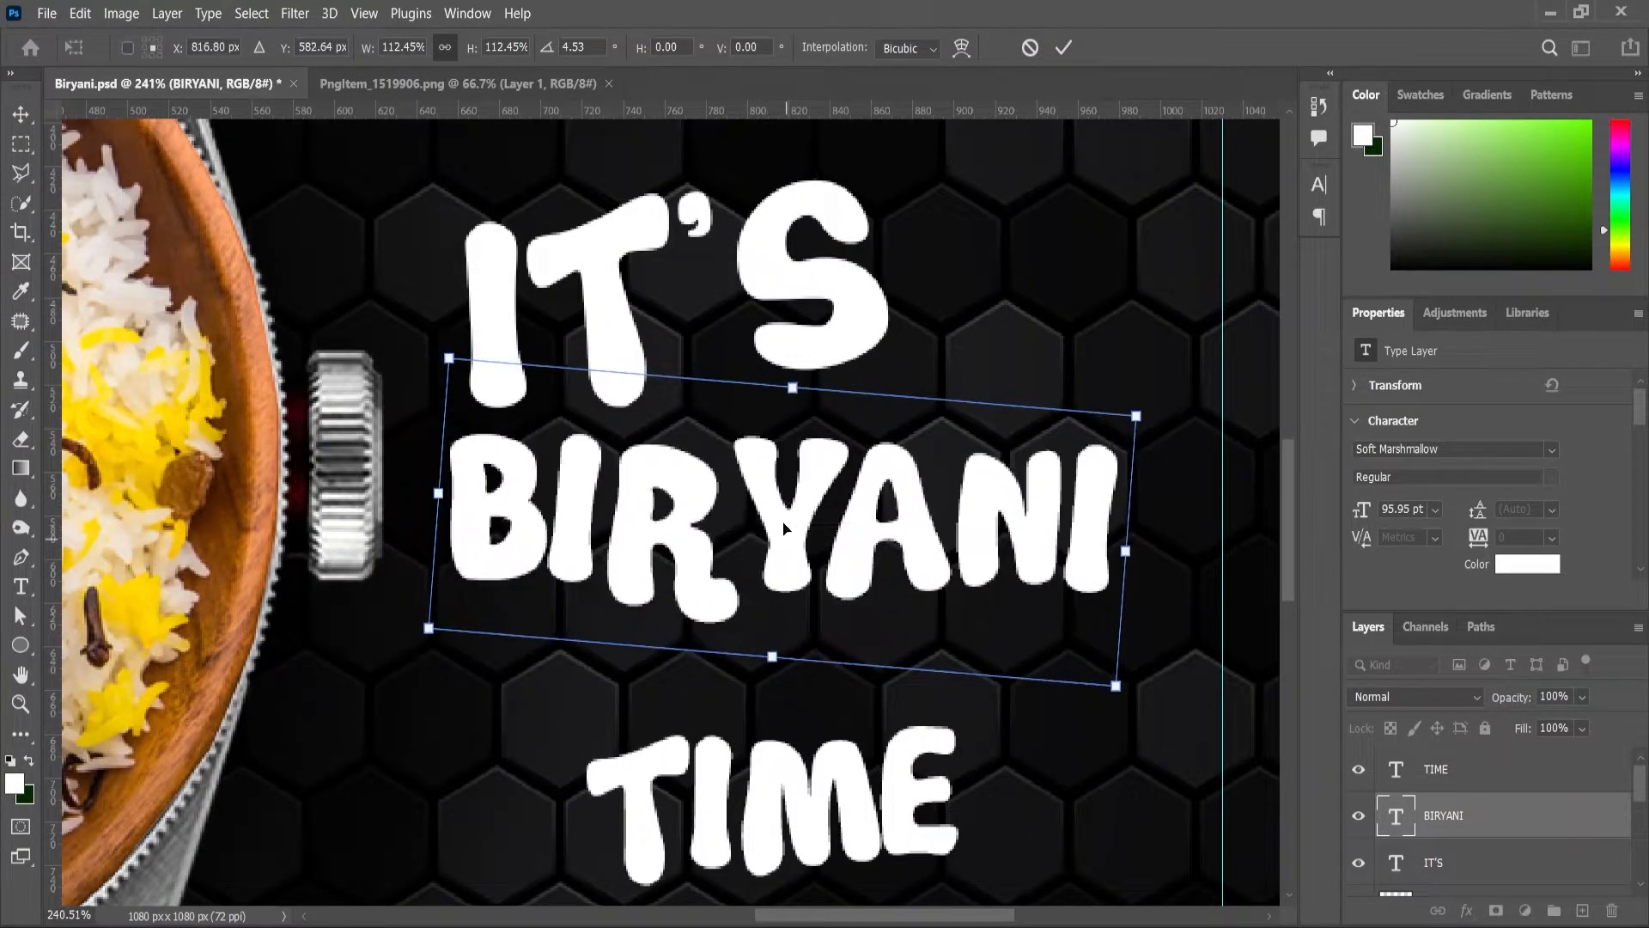
scroll(760, 420, "down", 2)
left_click(17, 118)
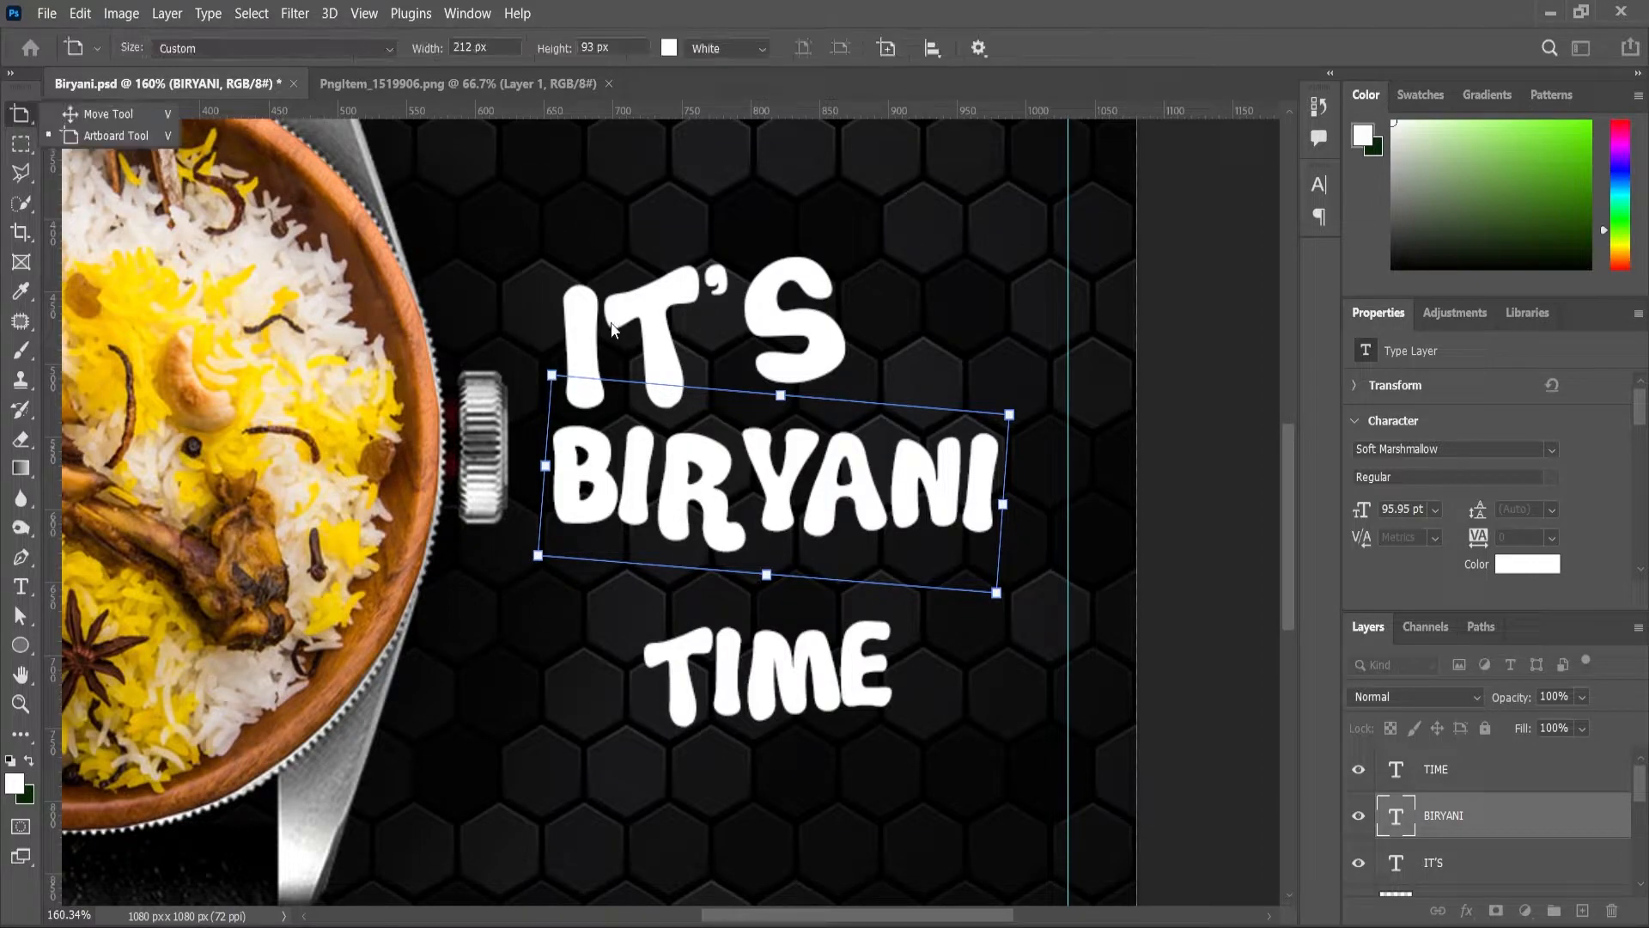
scroll(754, 470, "down", 2)
scroll(818, 433, "up", 2)
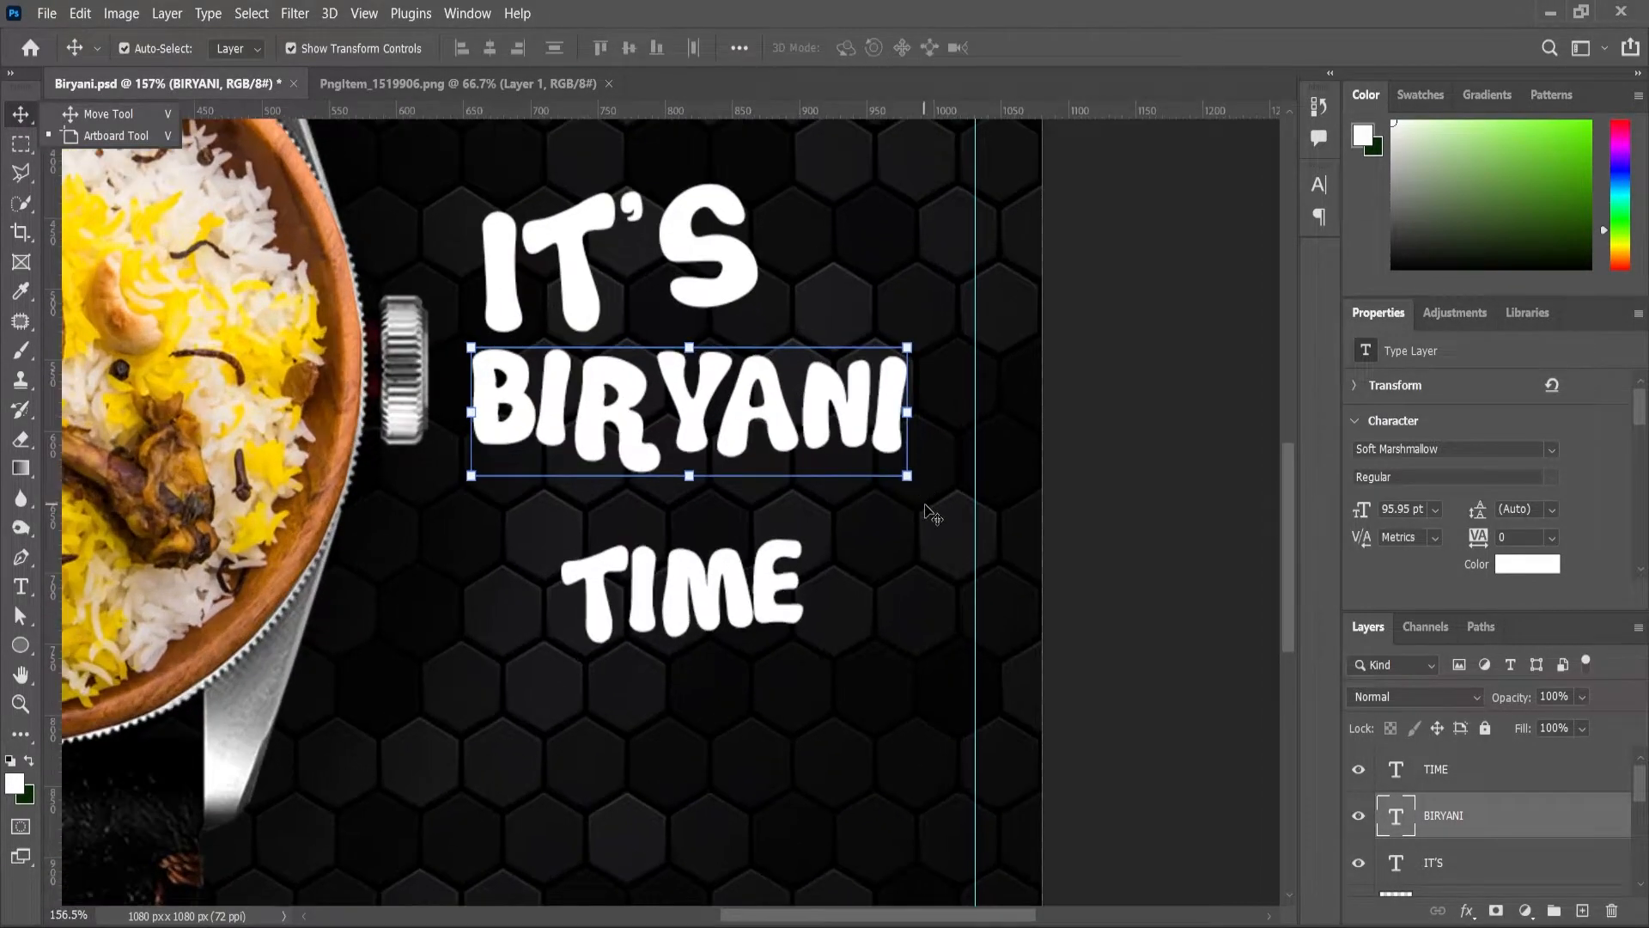
Step: Re-scale BIRYANI to about 103% with a slight tilt, ending at 98.65 pt
key("ctrl+t")
left_click_drag(911, 479, 966, 491)
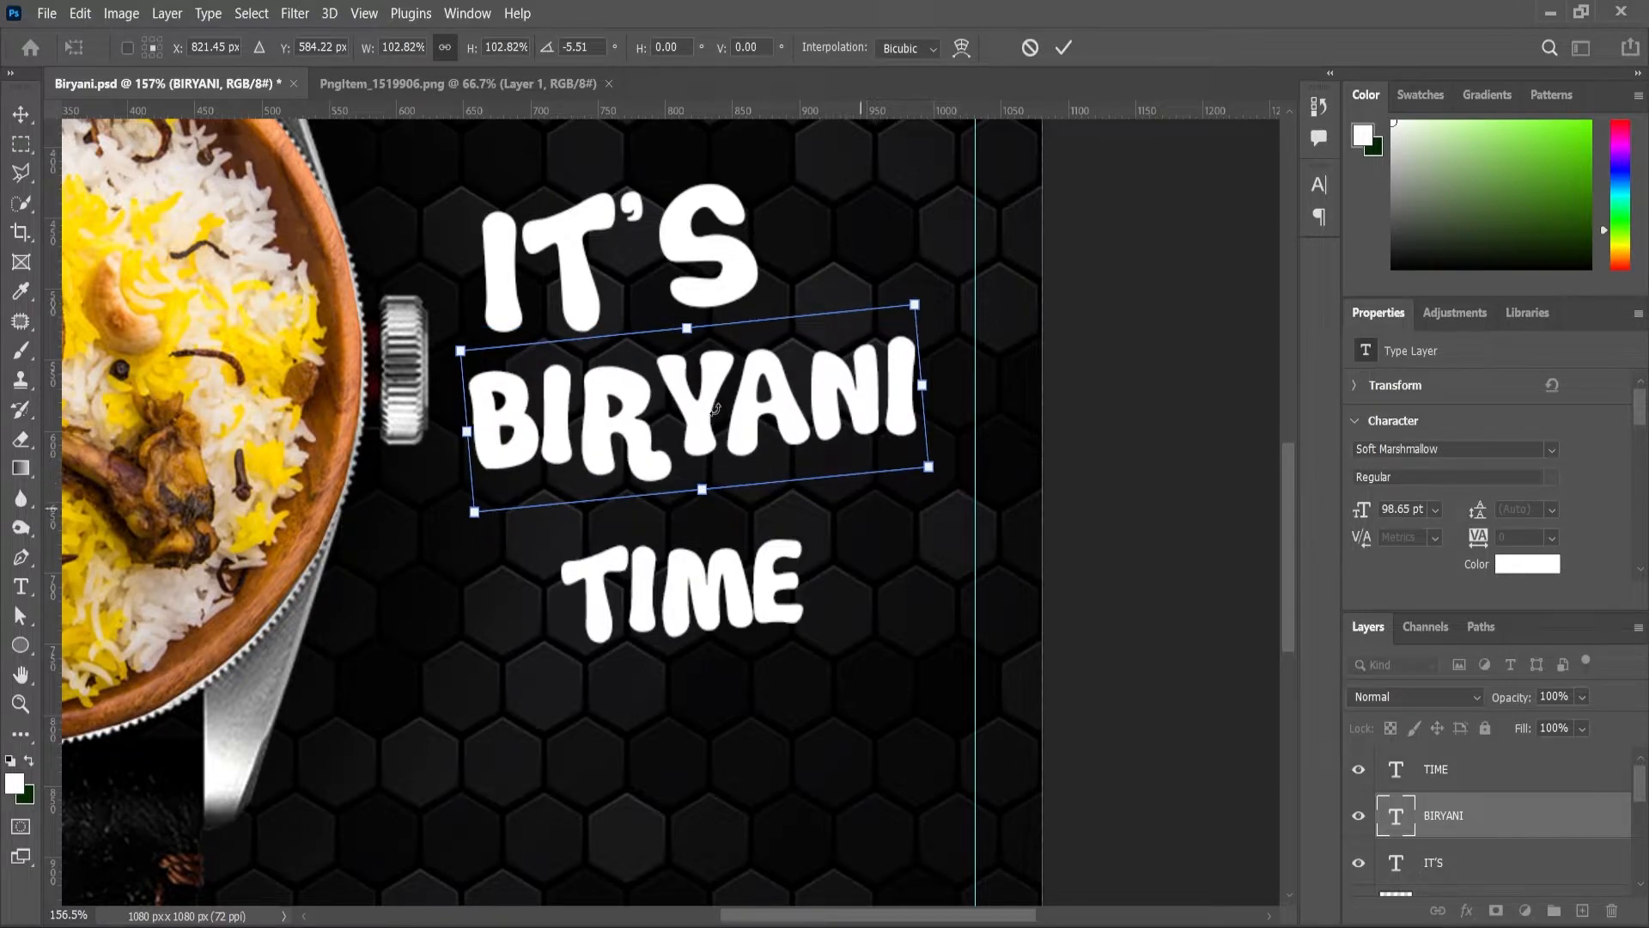
scroll(715, 408, "up", 3)
left_click(21, 114)
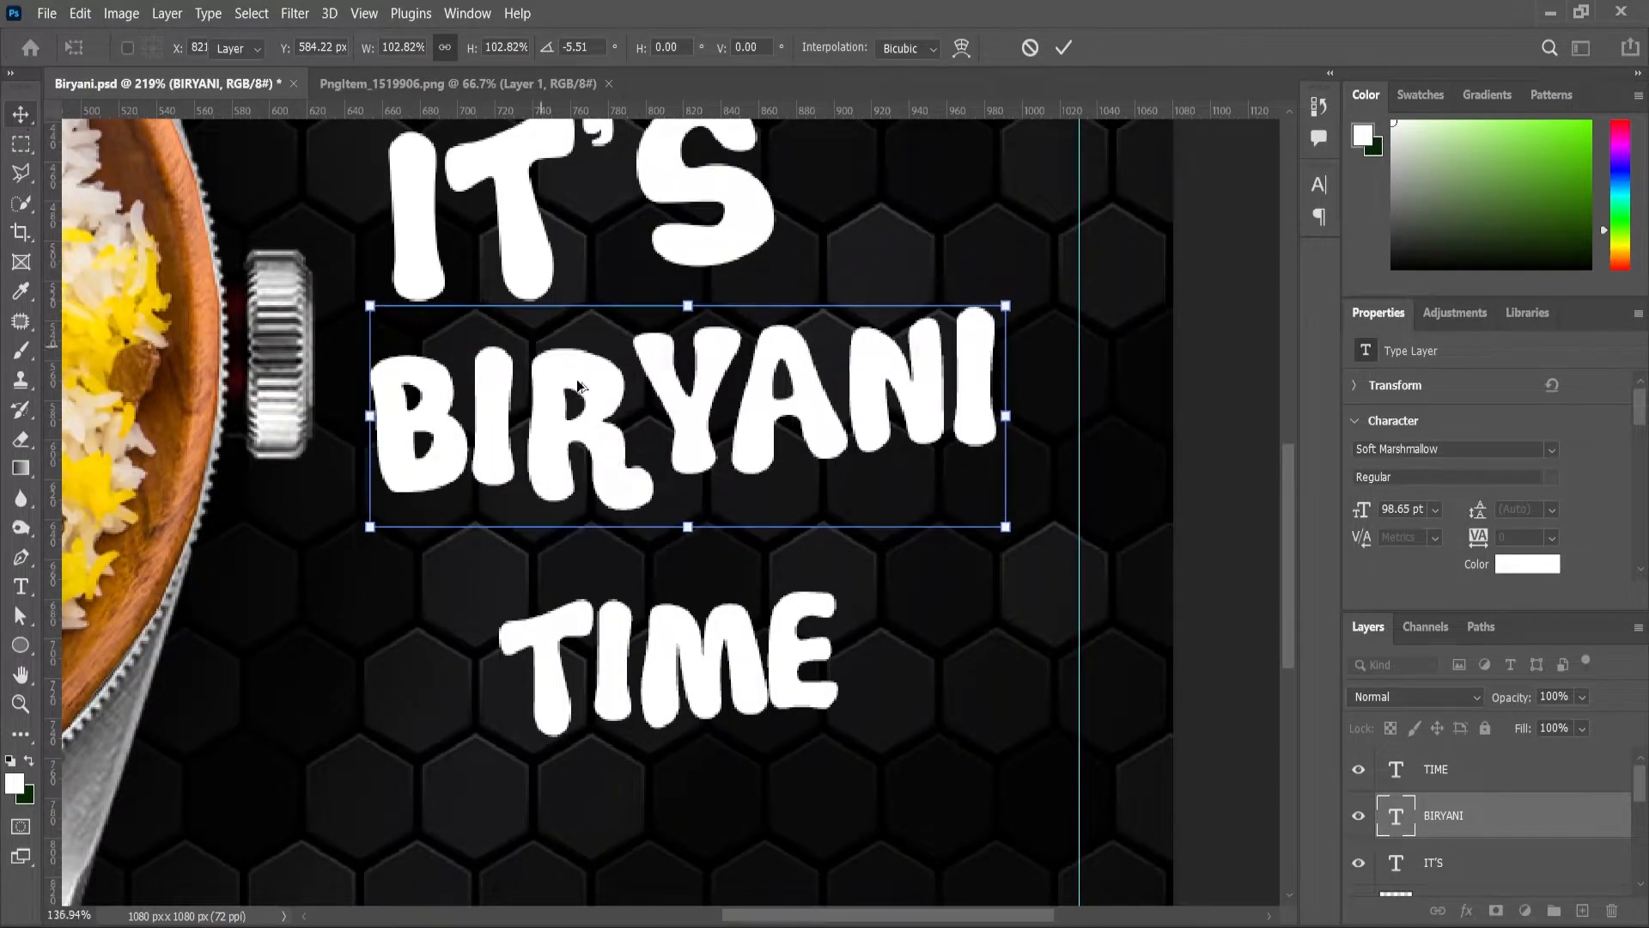
scroll(578, 386, "down", 2)
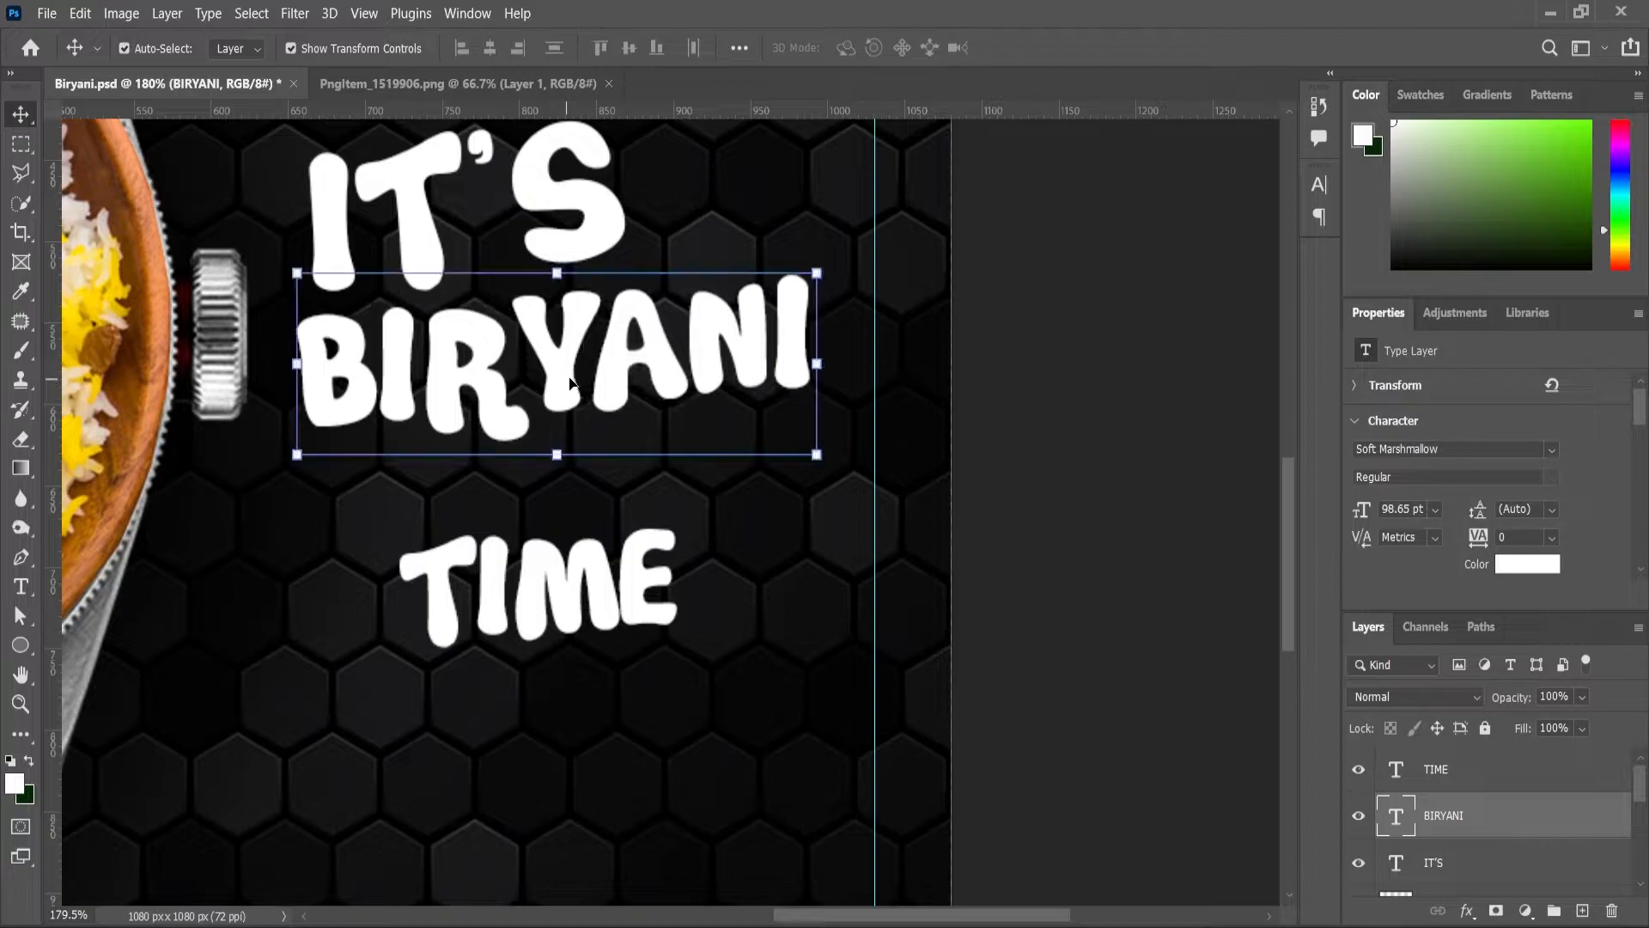
scroll(568, 384, "down", 2)
Step: Enlarge TIME to 101.07 pt, tilt it 9.3° clockwise, and place it under BIRYANI
left_click(601, 555)
key("ctrl+t")
left_click_drag(667, 501, 745, 486)
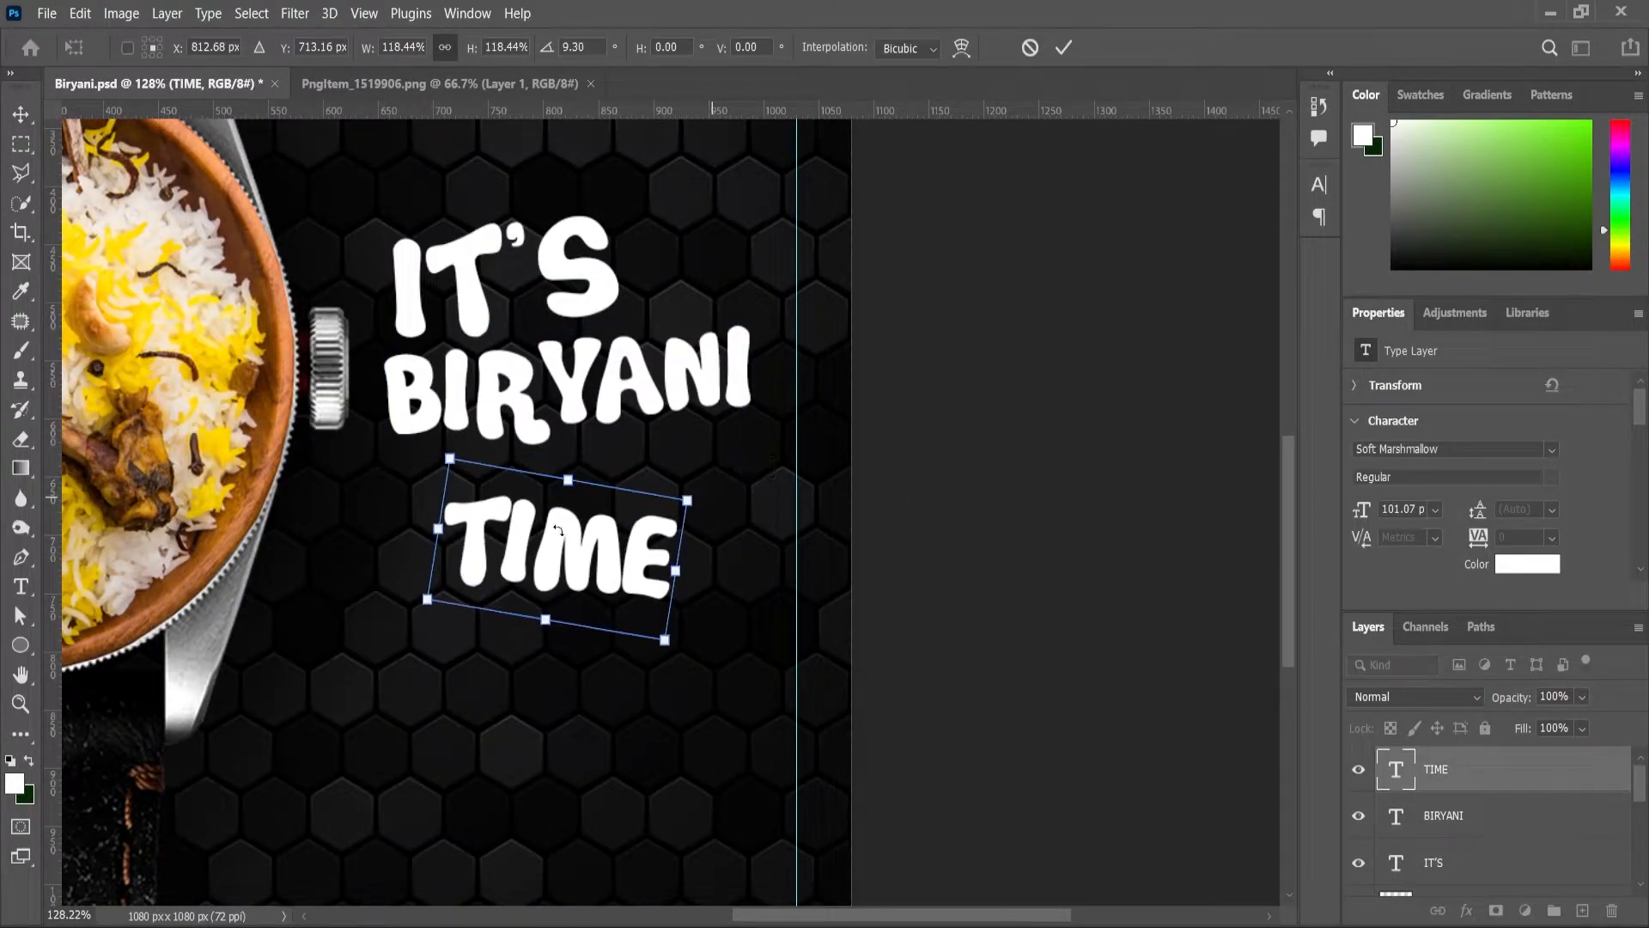
scroll(496, 502, "up", 3)
left_click_drag(464, 538, 400, 488)
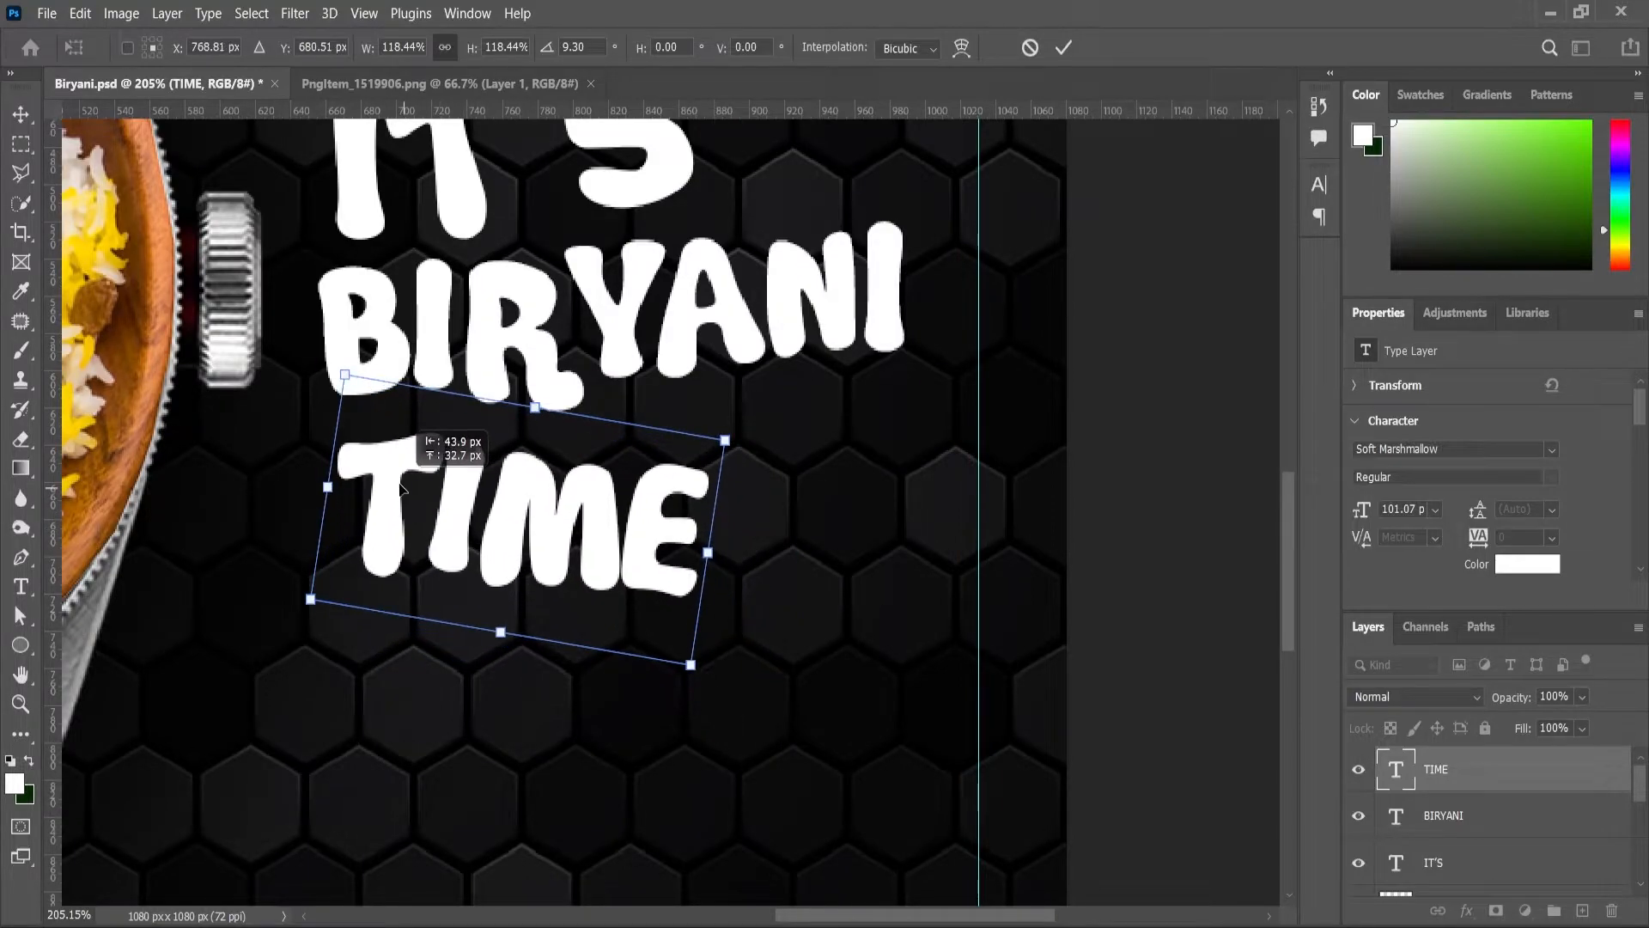
left_click(18, 706)
scroll(726, 445, "down", 6)
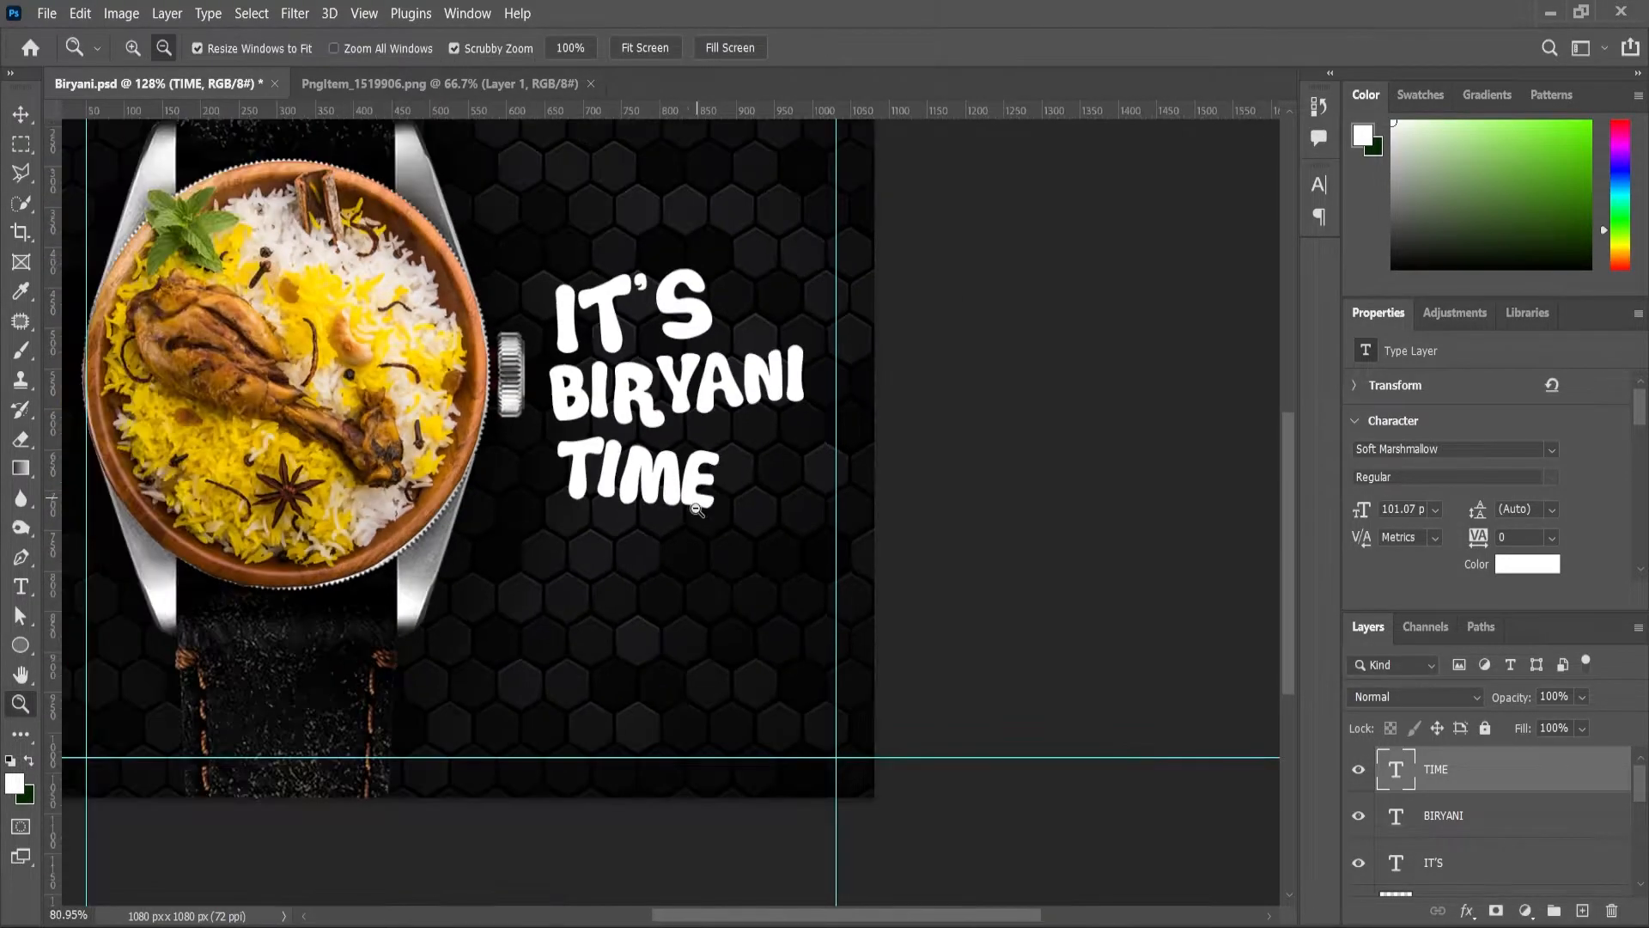
scroll(942, 554, "up", 1)
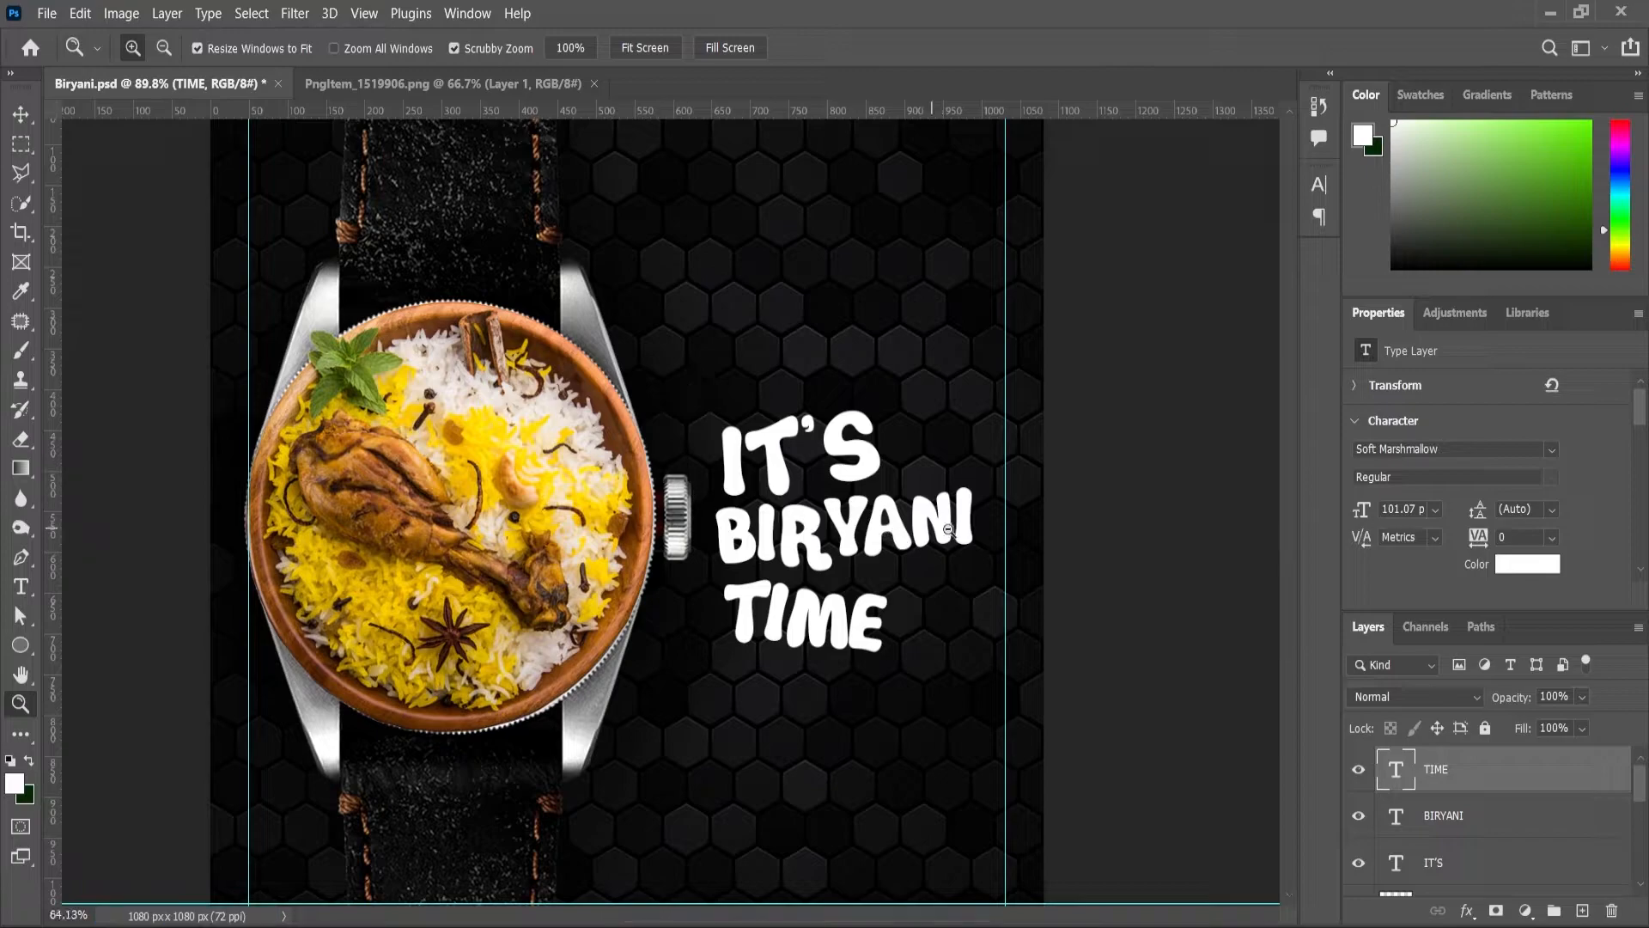
scroll(679, 515, "up", 3)
Step: Scale IT'S, BIRYANI and TIME together to 105.54%, move them up, and nudge TIME up
key("v")
left_click(668, 558, "shift")
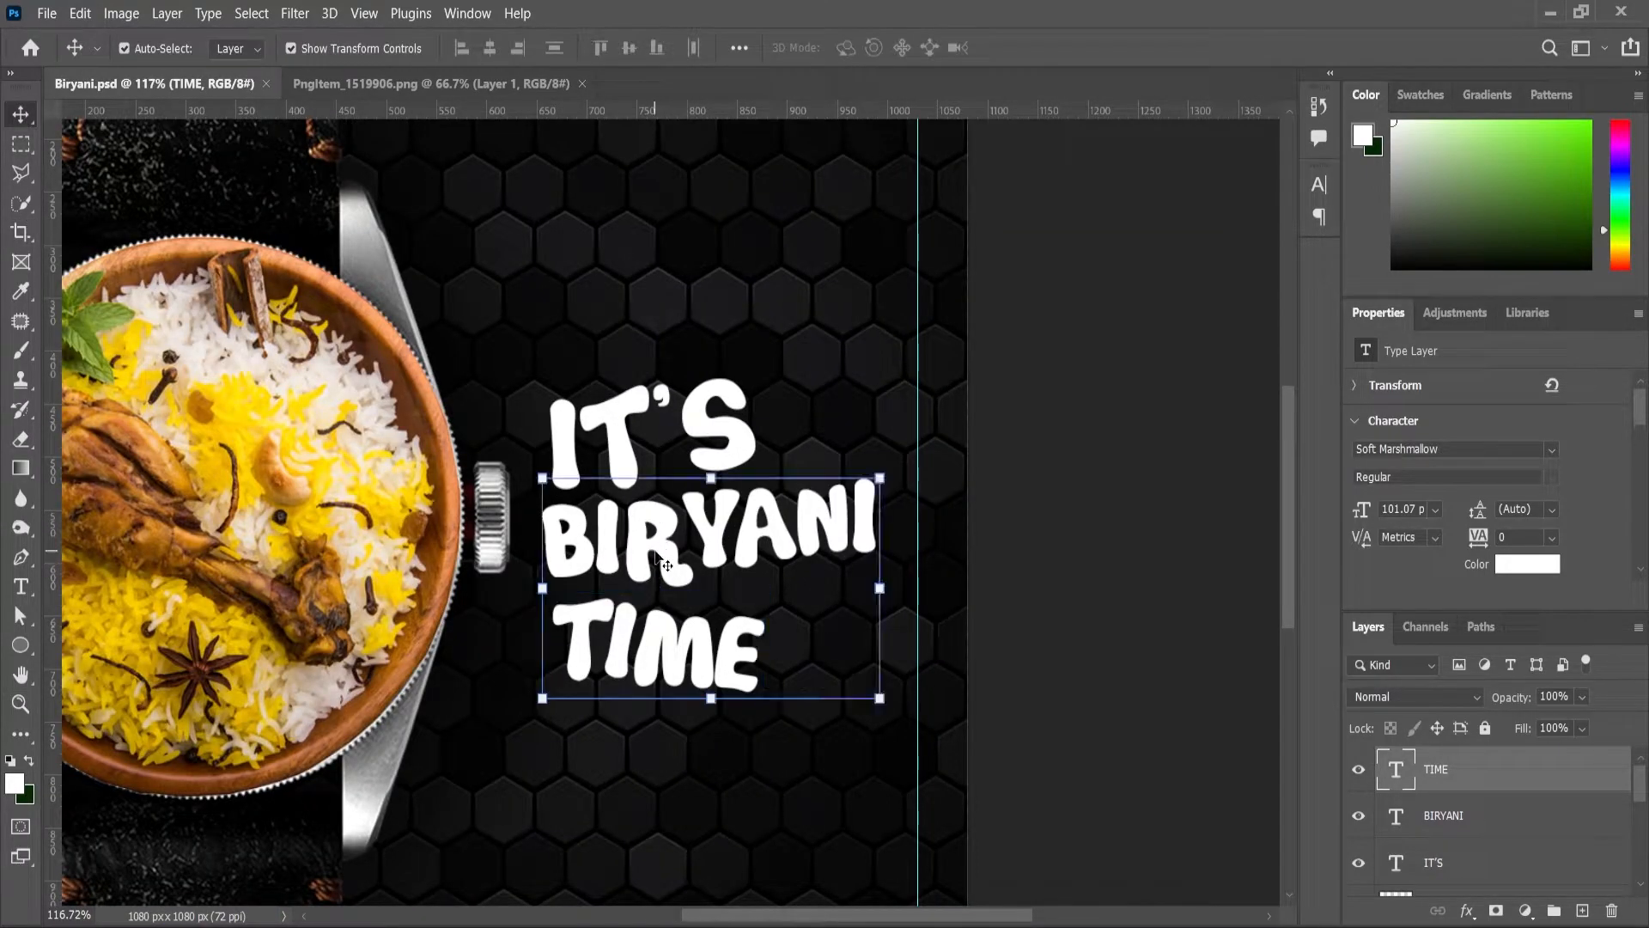
left_click(626, 422, "shift")
left_click_drag(880, 370, 889, 361)
left_click_drag(651, 542, 655, 515)
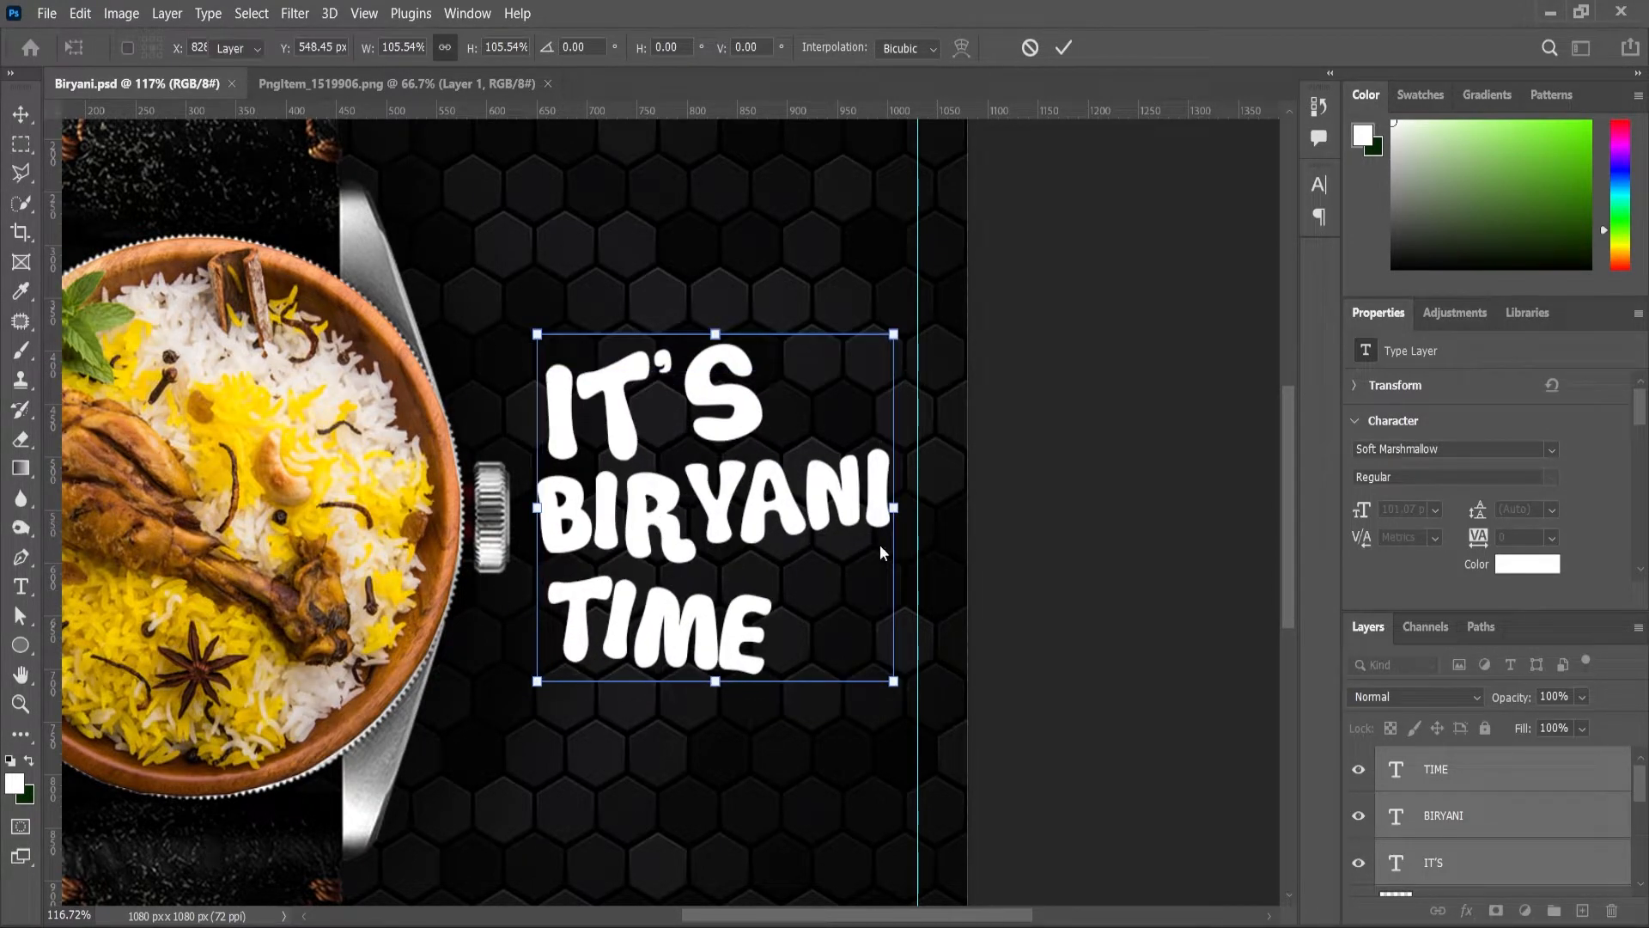
left_click(1009, 532)
scroll(665, 639, "up", 4)
left_click_drag(660, 598, 655, 591)
scroll(649, 604, "down", 5)
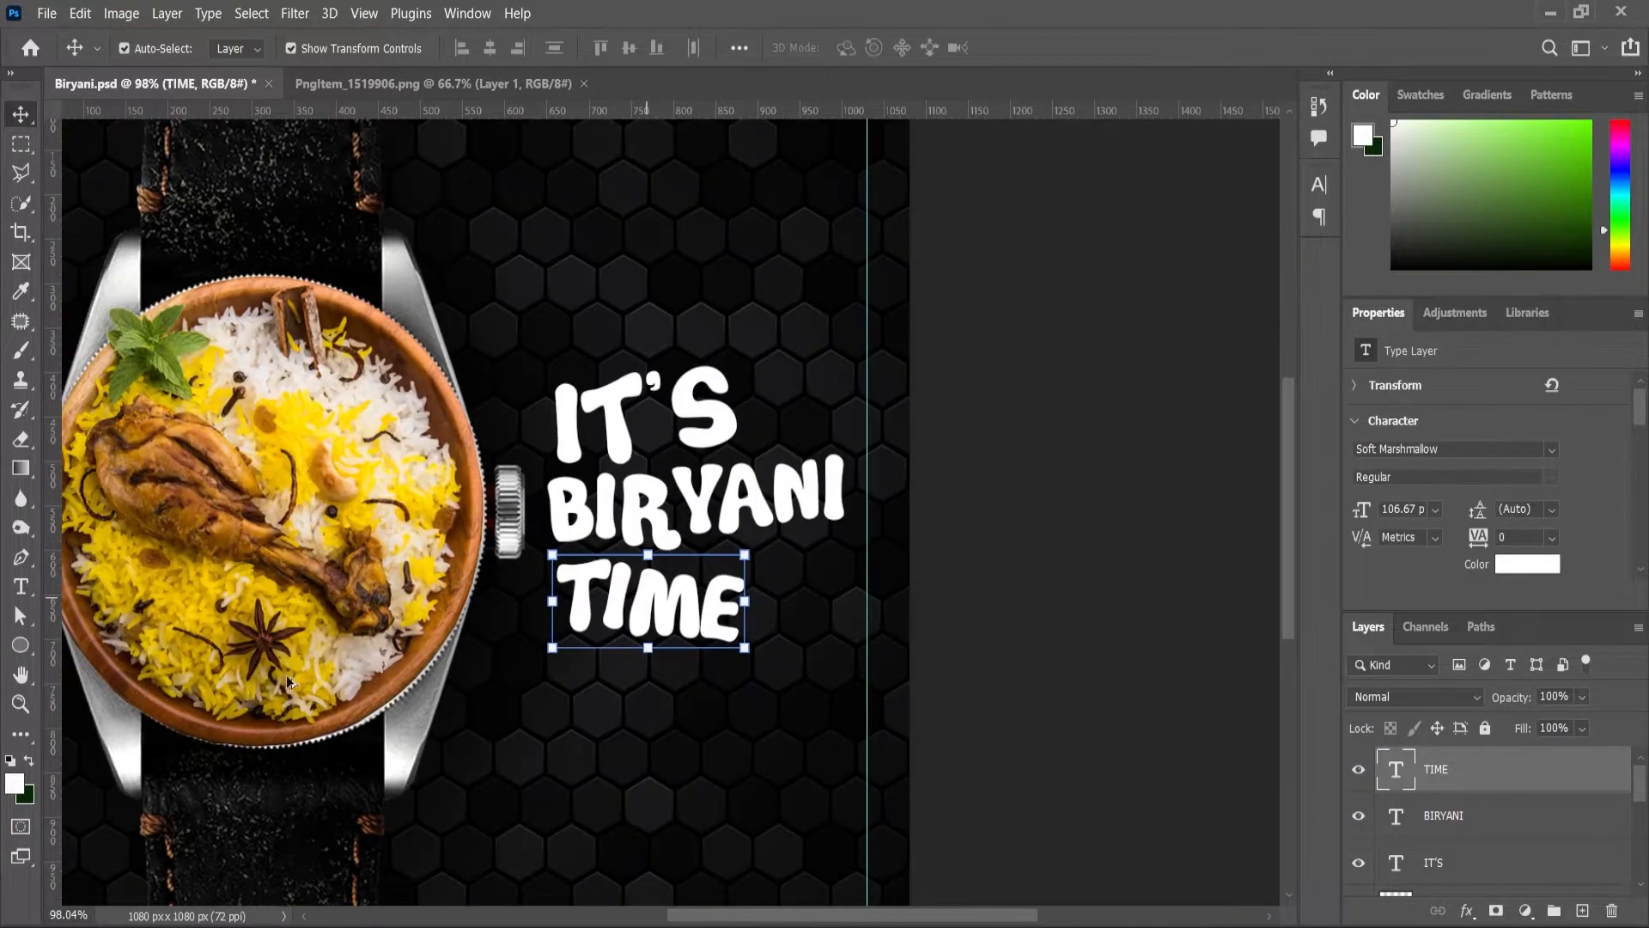
scroll(344, 661, "down", 1)
Step: Zoom out to view the full poster before fetching the pot image
key("z")
scroll(892, 603, "down", 3)
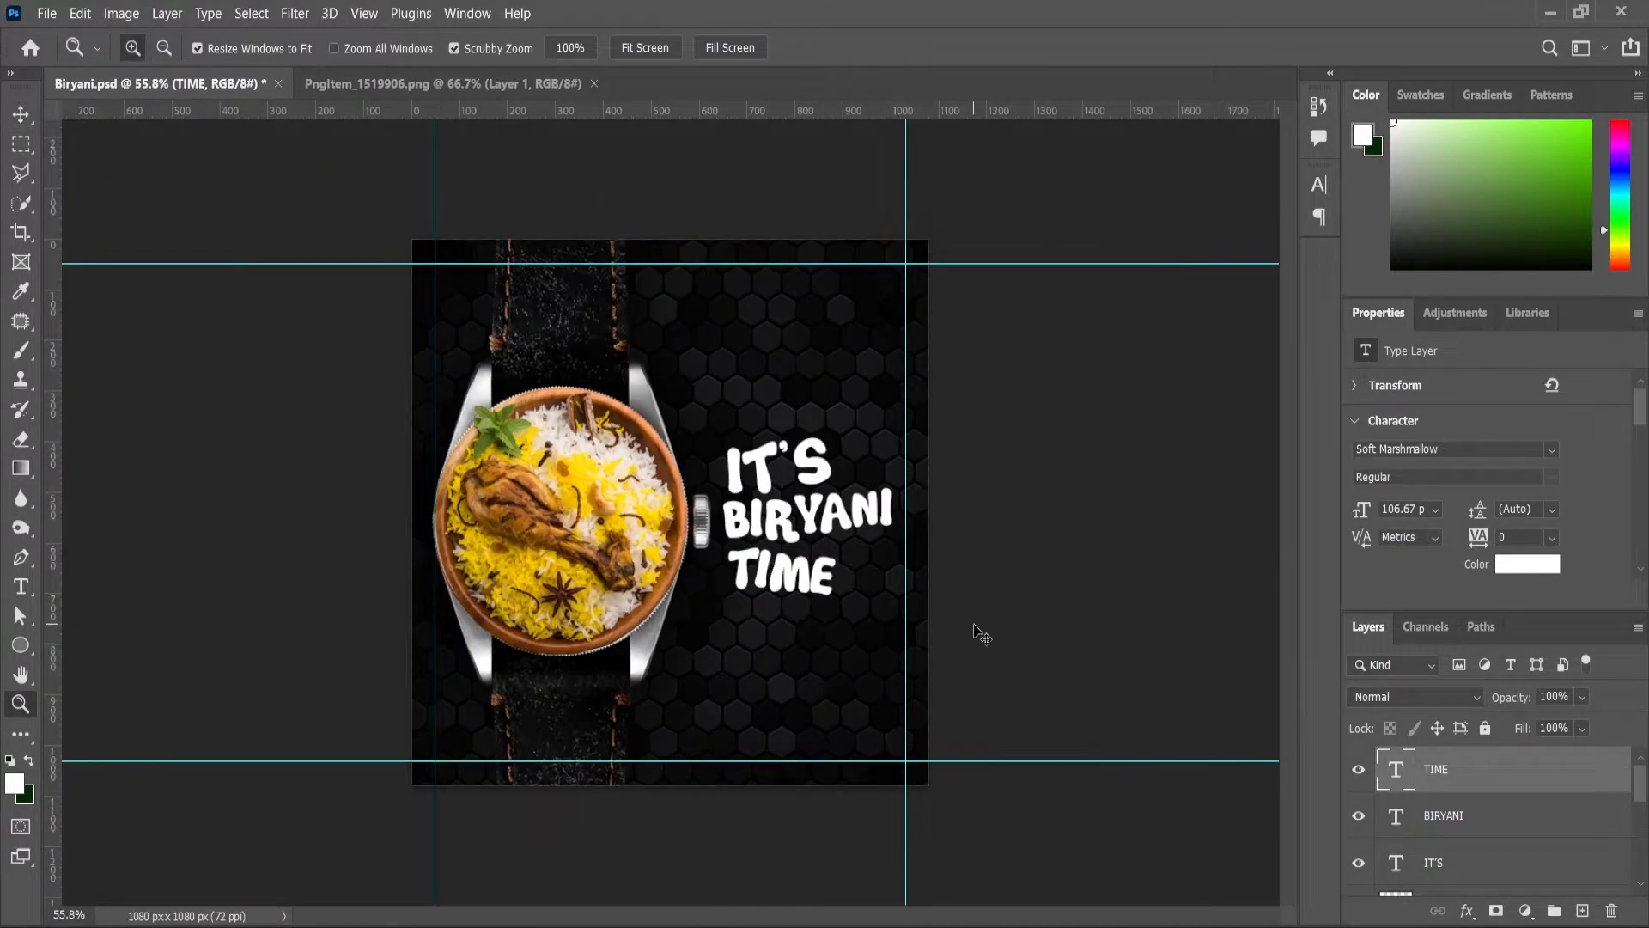
scroll(880, 442, "down", 1)
scroll(879, 443, "up", 3)
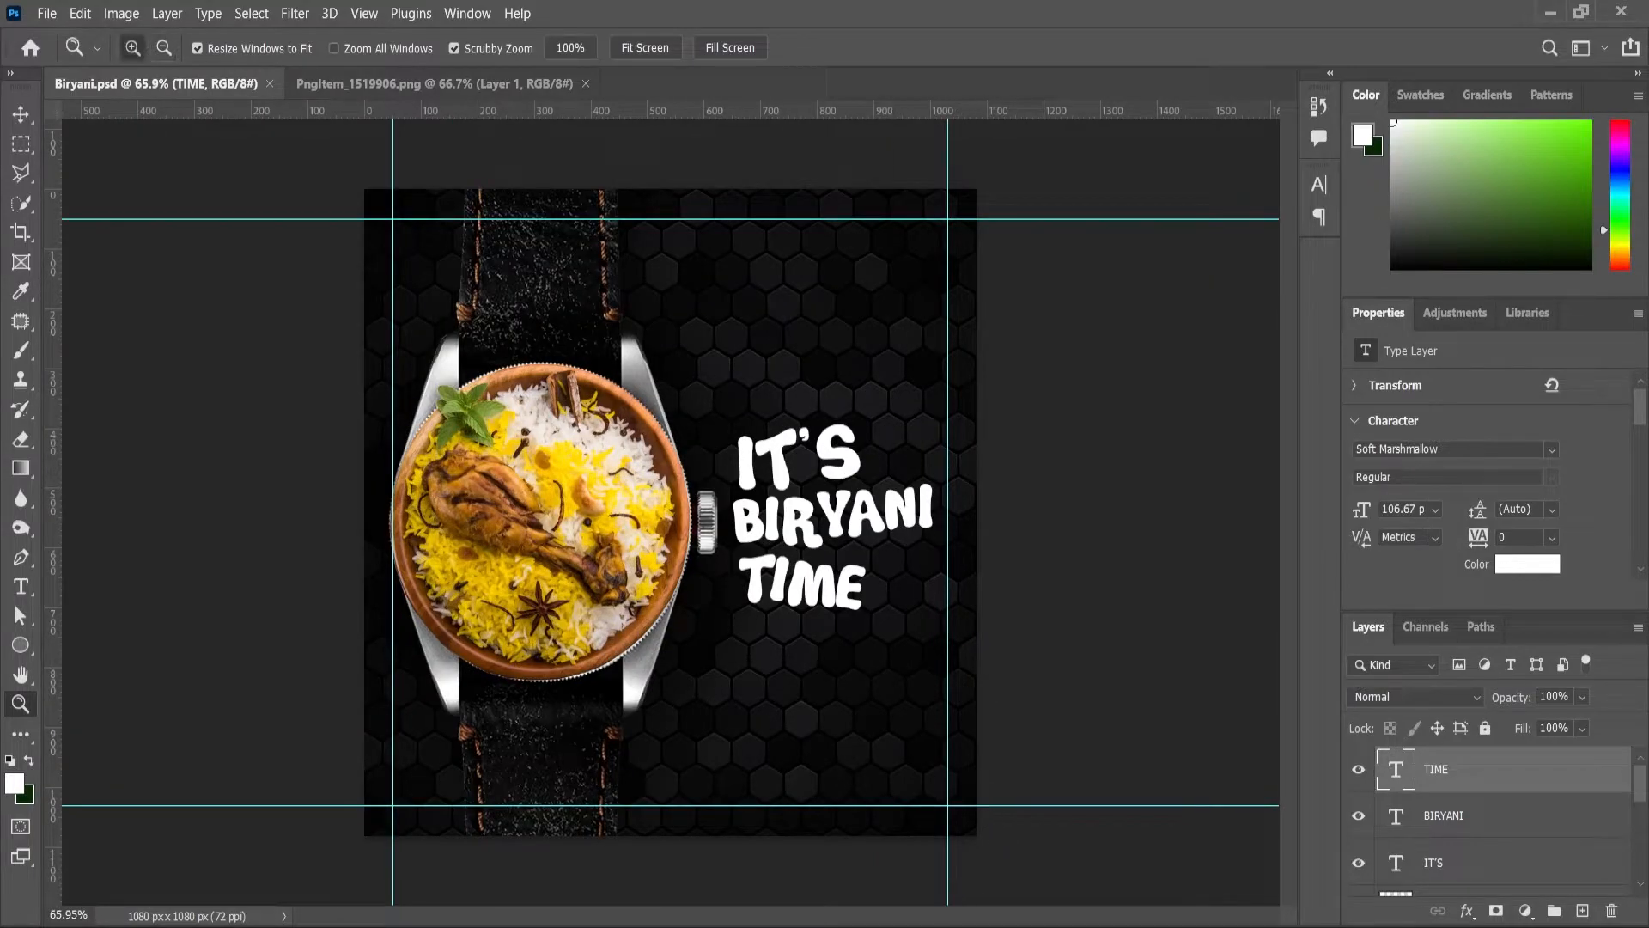
key("alt+Tab")
Step: Place the orange pot logo and shrink it to 103×104 px in the top-right corner
left_click_drag(739, 275, 801, 580)
left_click_drag(777, 361, 742, 471)
key("Return")
left_click_drag(626, 471, 839, 261)
scroll(985, 200, "up", 5)
left_click_drag(985, 200, 942, 266)
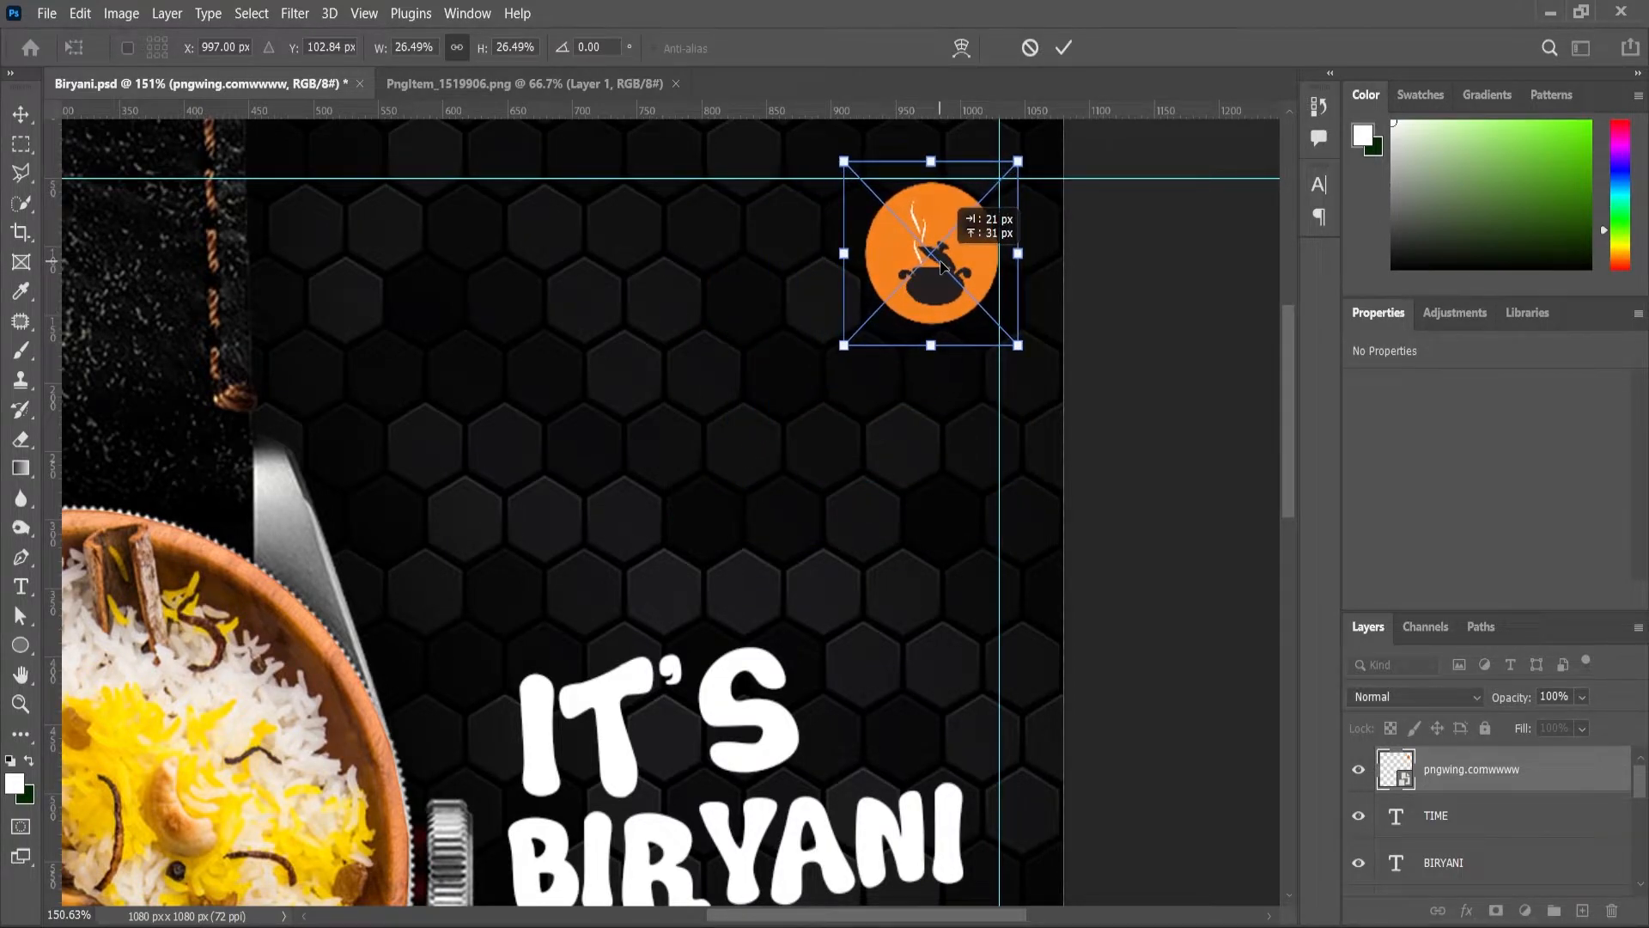
left_click(24, 712)
scroll(1064, 268, "down", 4)
Step: Sample the round logo's orange and apply it to all letters of BIRYANI
key("i")
scroll(830, 346, "up", 3)
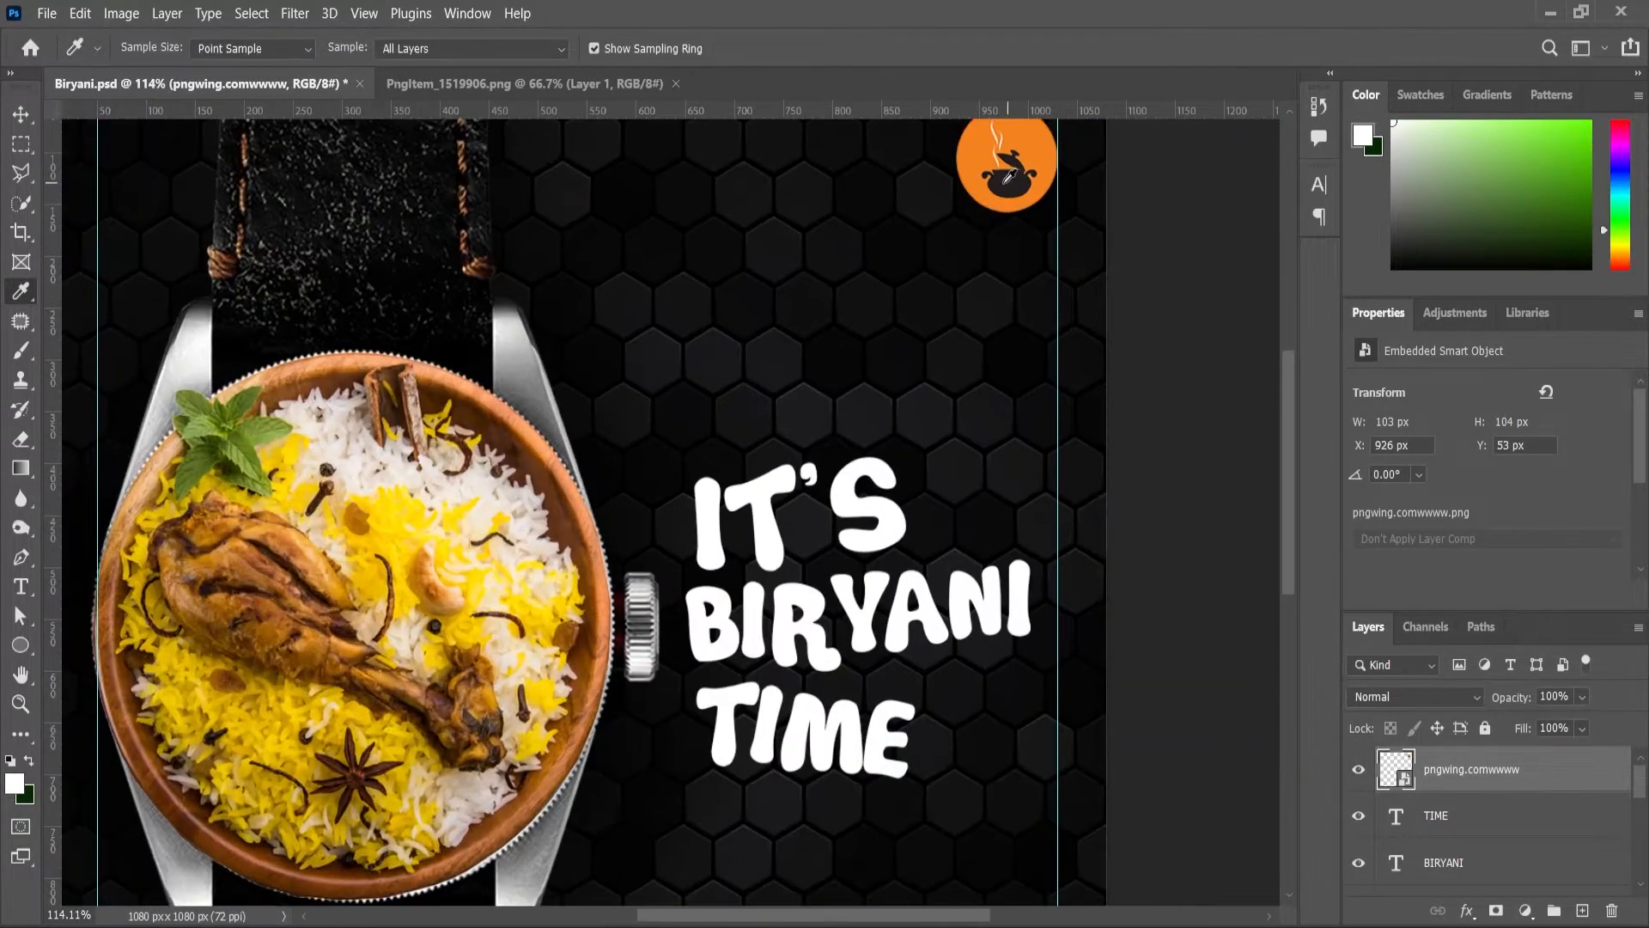
left_click(1013, 177)
scroll(887, 275, "down", 2)
key("t")
left_click(774, 522)
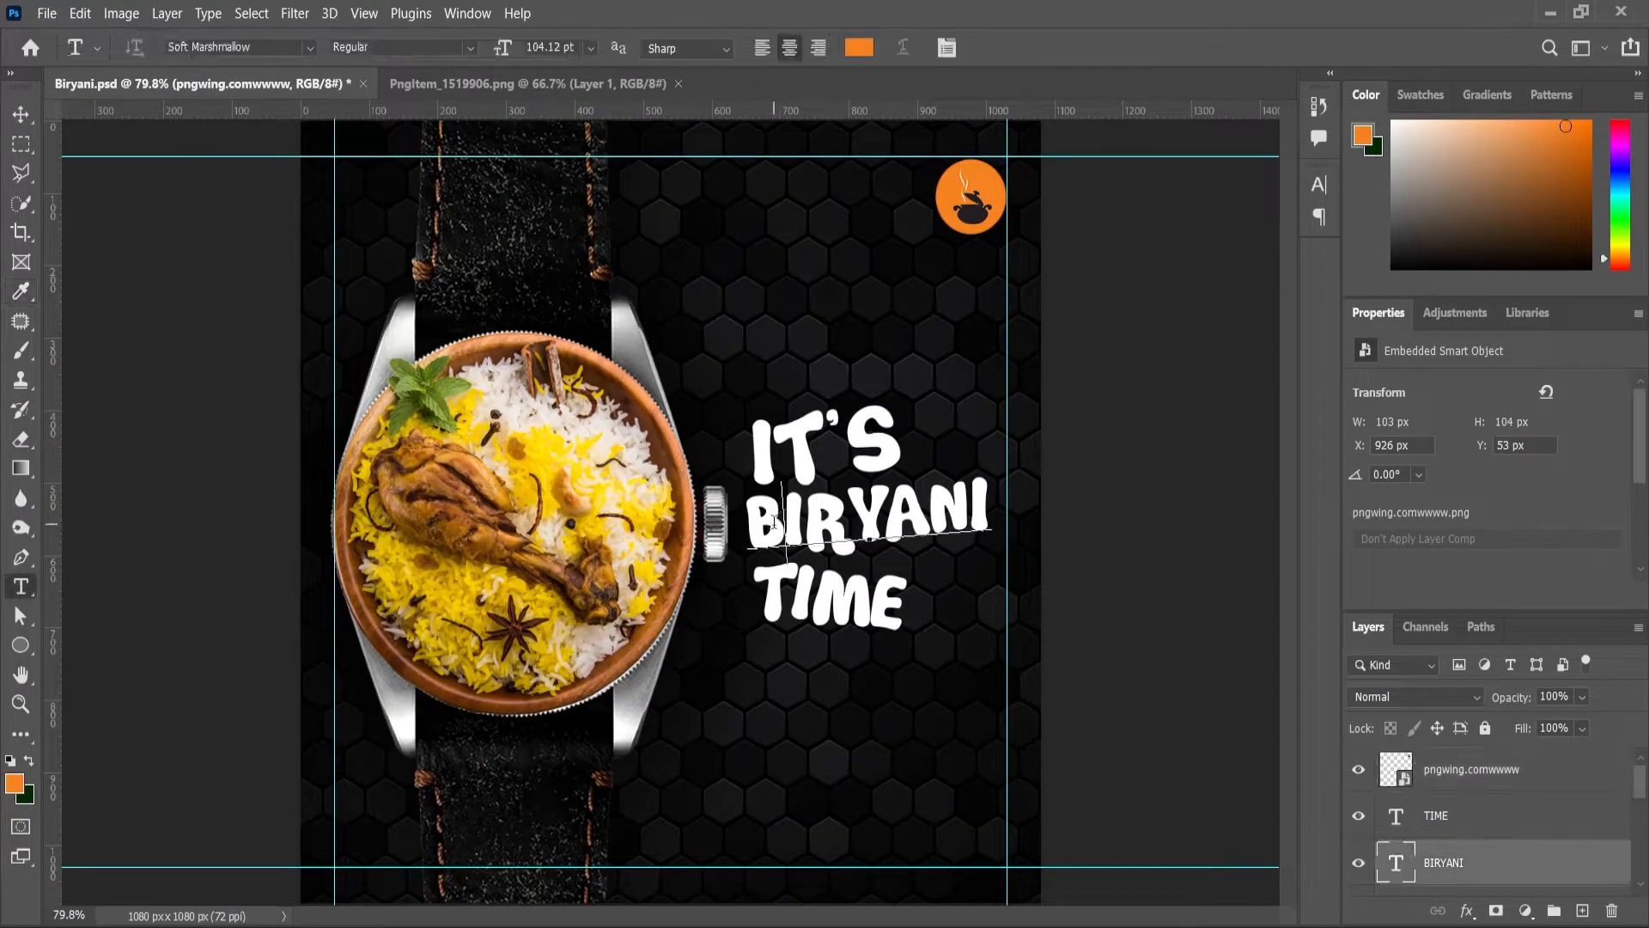
key("ctrl+a")
left_click(31, 763)
left_click(31, 762)
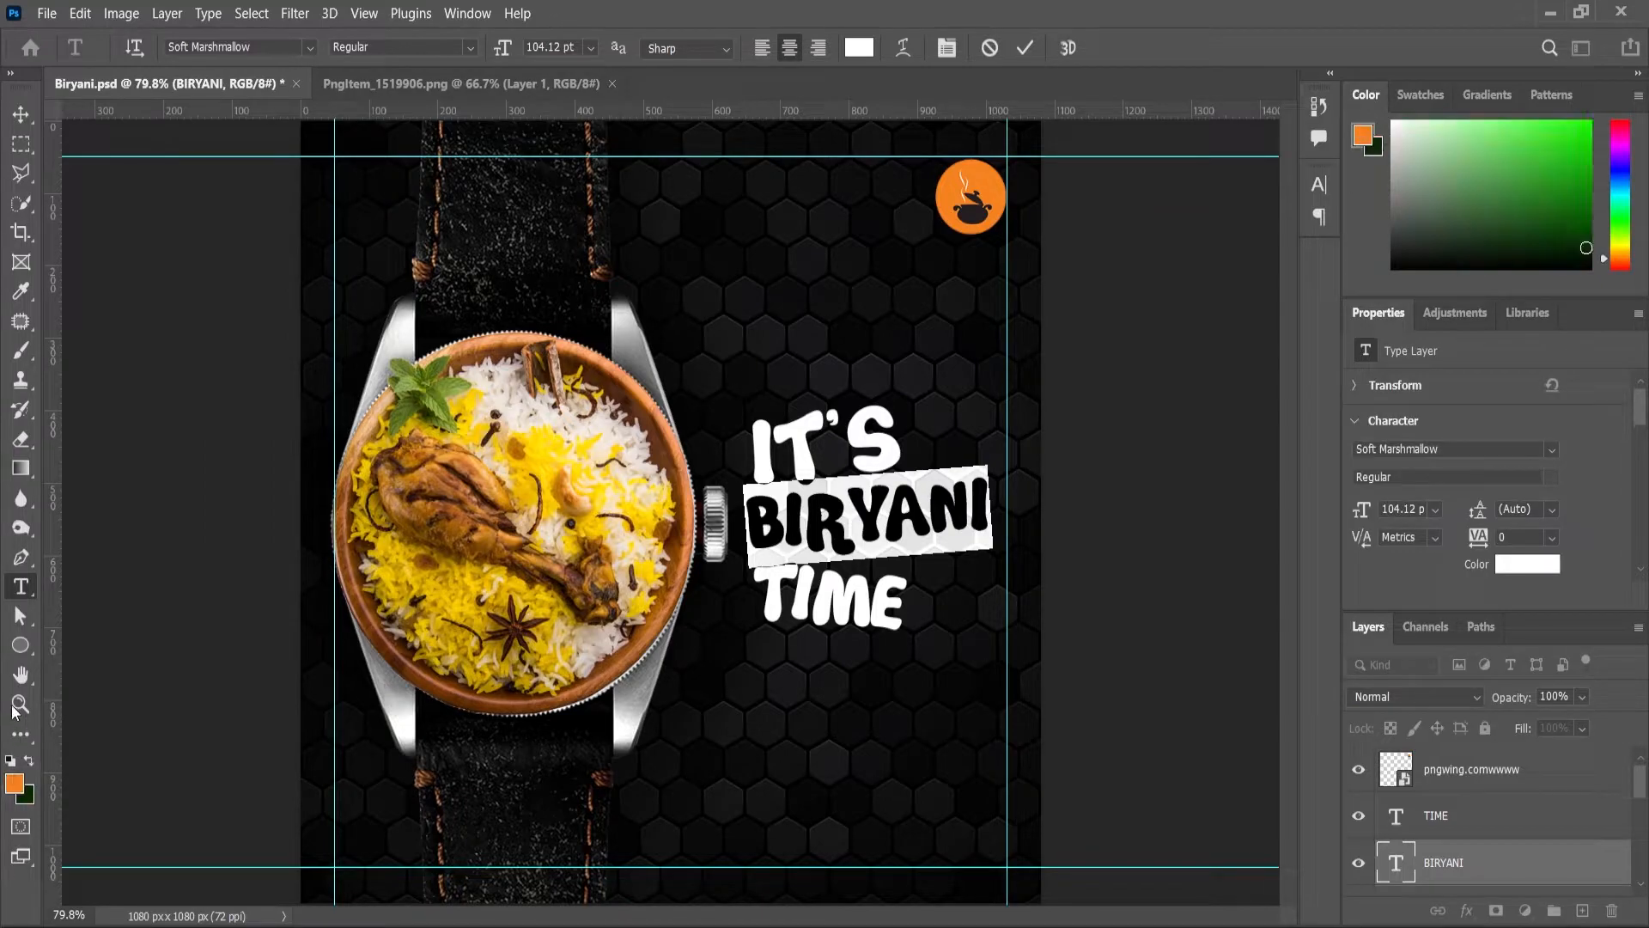
Step: Zoom in and out to inspect the recoloured headline
left_click(18, 709)
scroll(942, 512, "down", 2)
scroll(936, 520, "up", 2)
scroll(900, 550, "down", 2)
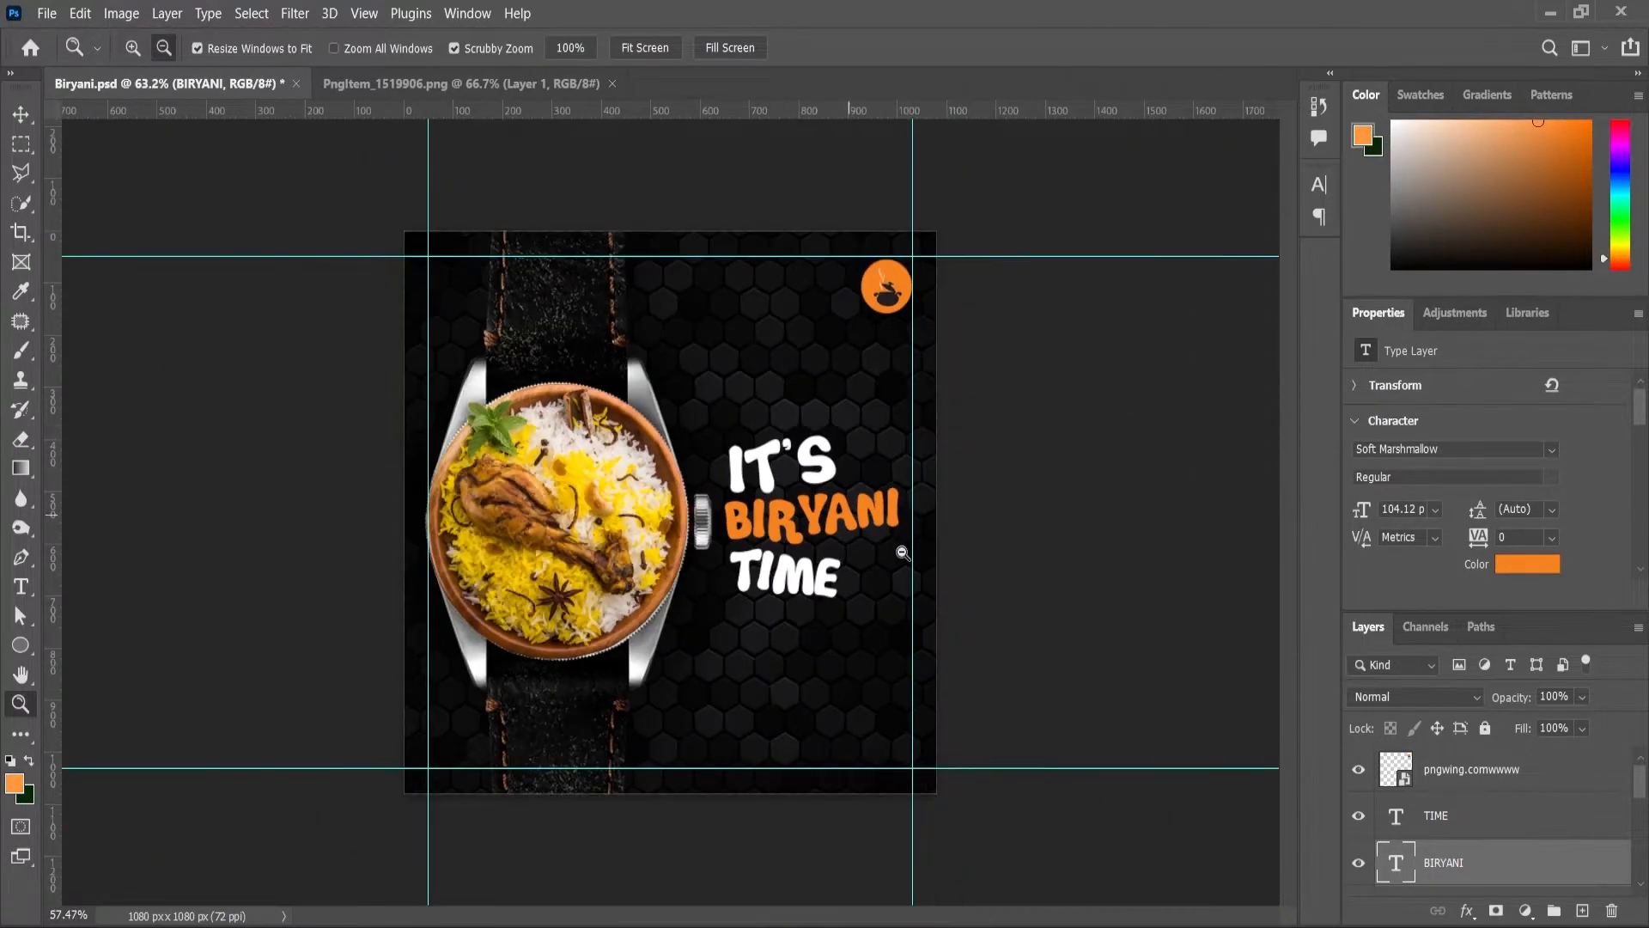
scroll(902, 553, "up", 1)
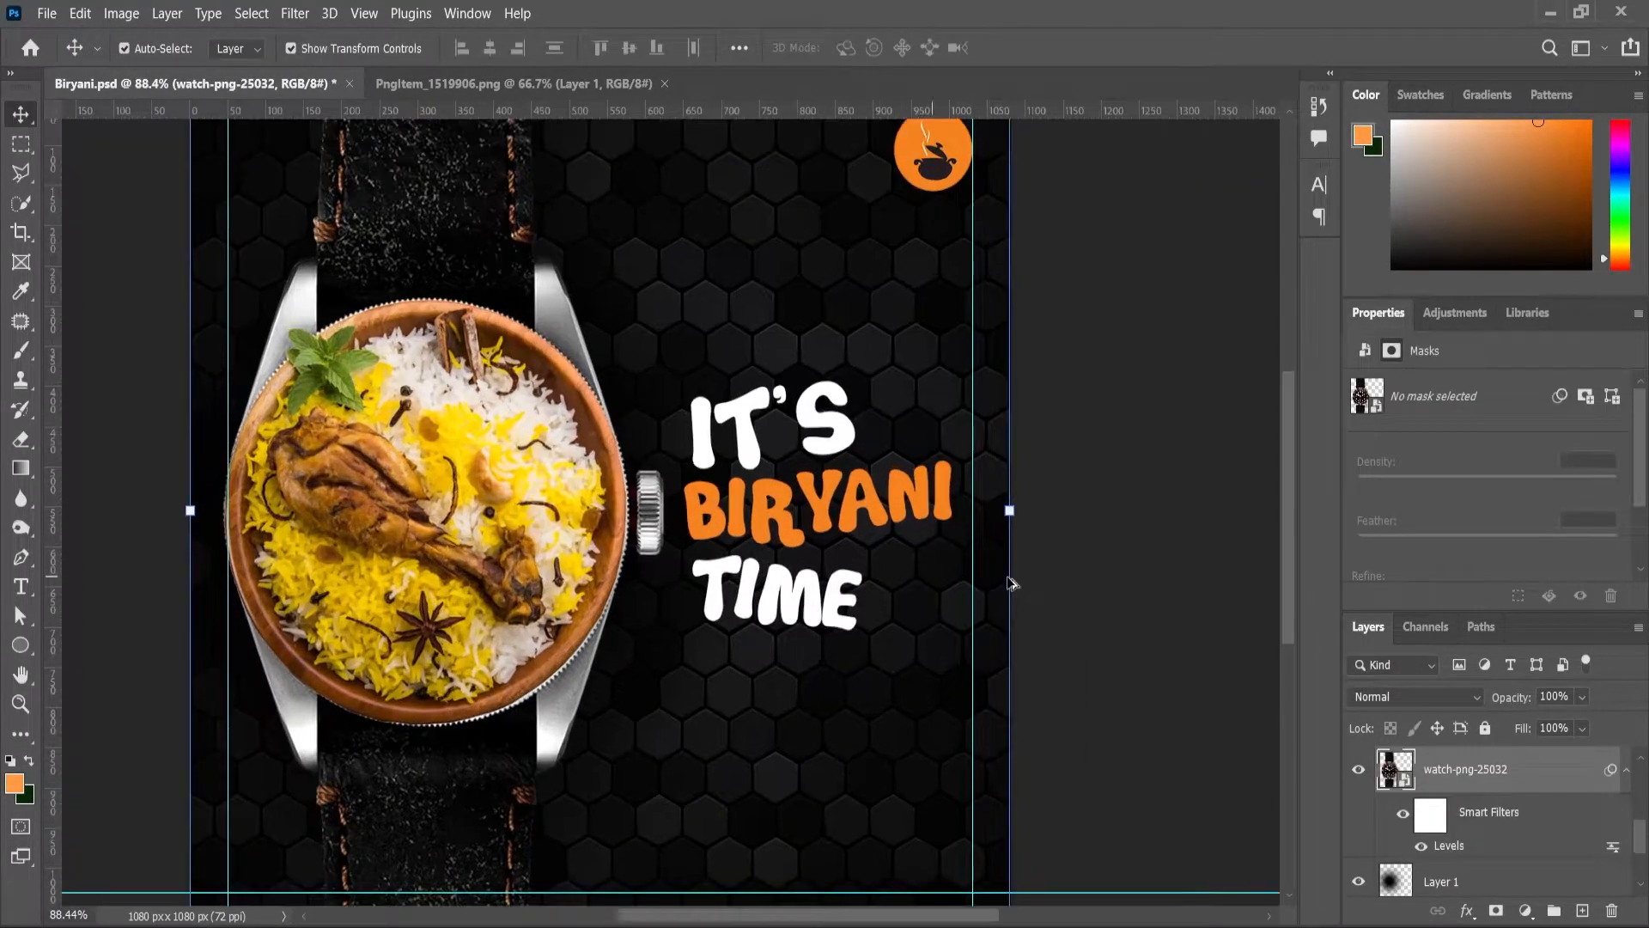
scroll(795, 515, "up", 1)
scroll(492, 515, "down", 1)
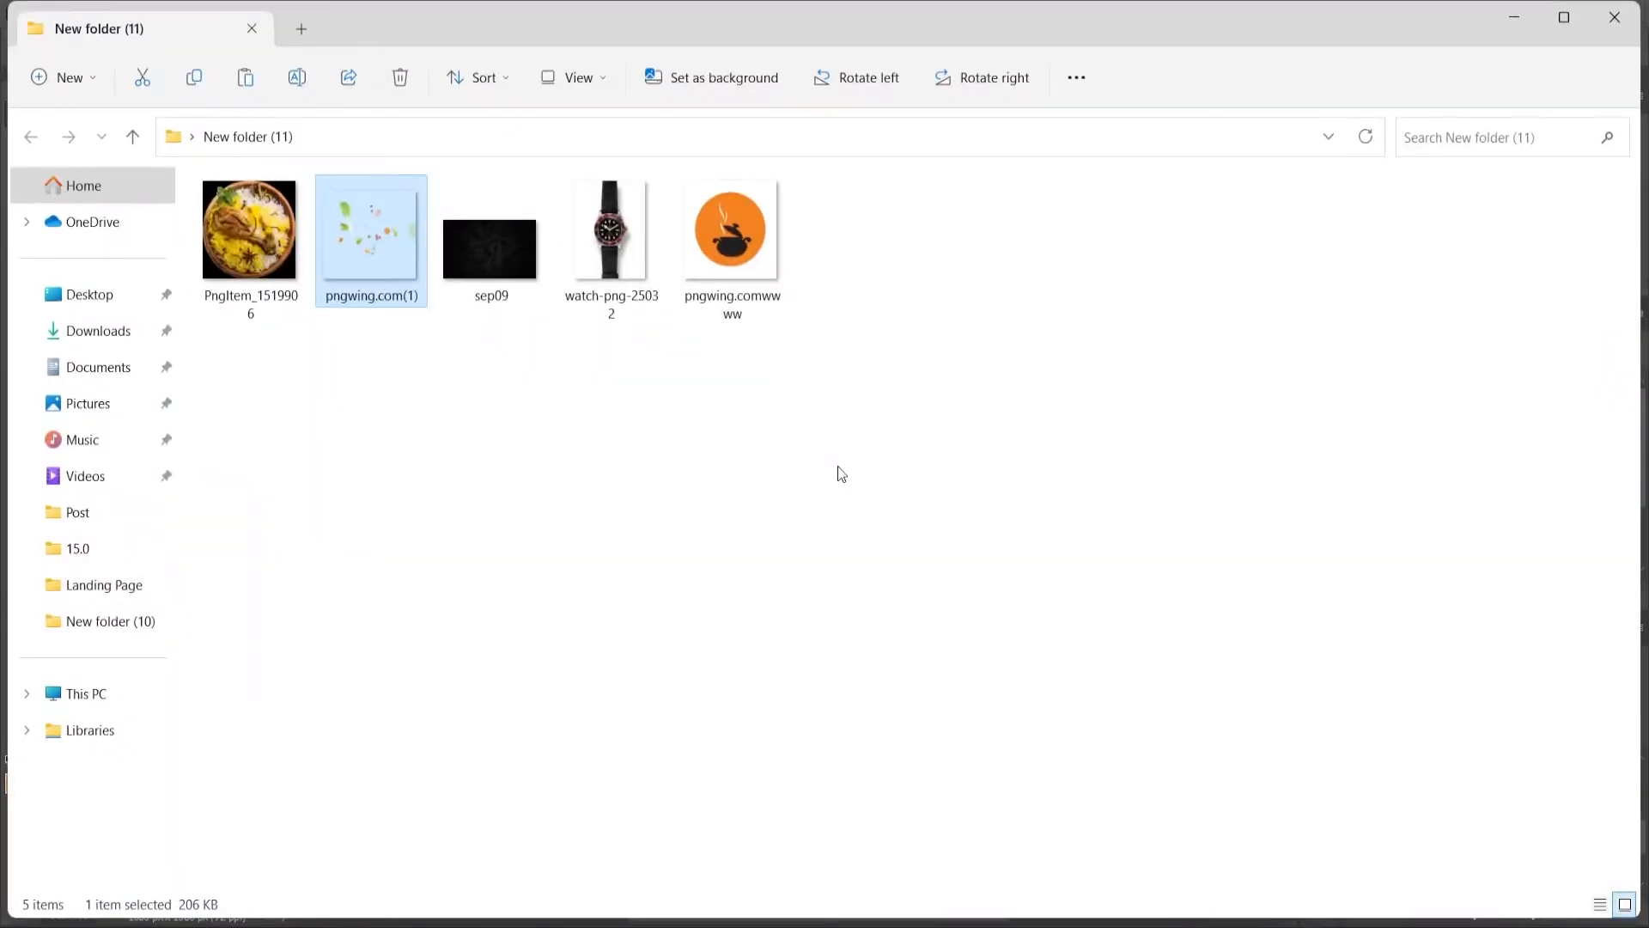
Step: Place the pngwing.com(1) garnish image into the poster, enlarged and positioned near the watch
left_click_drag(429, 296, 644, 821)
scroll(769, 595, "down", 4)
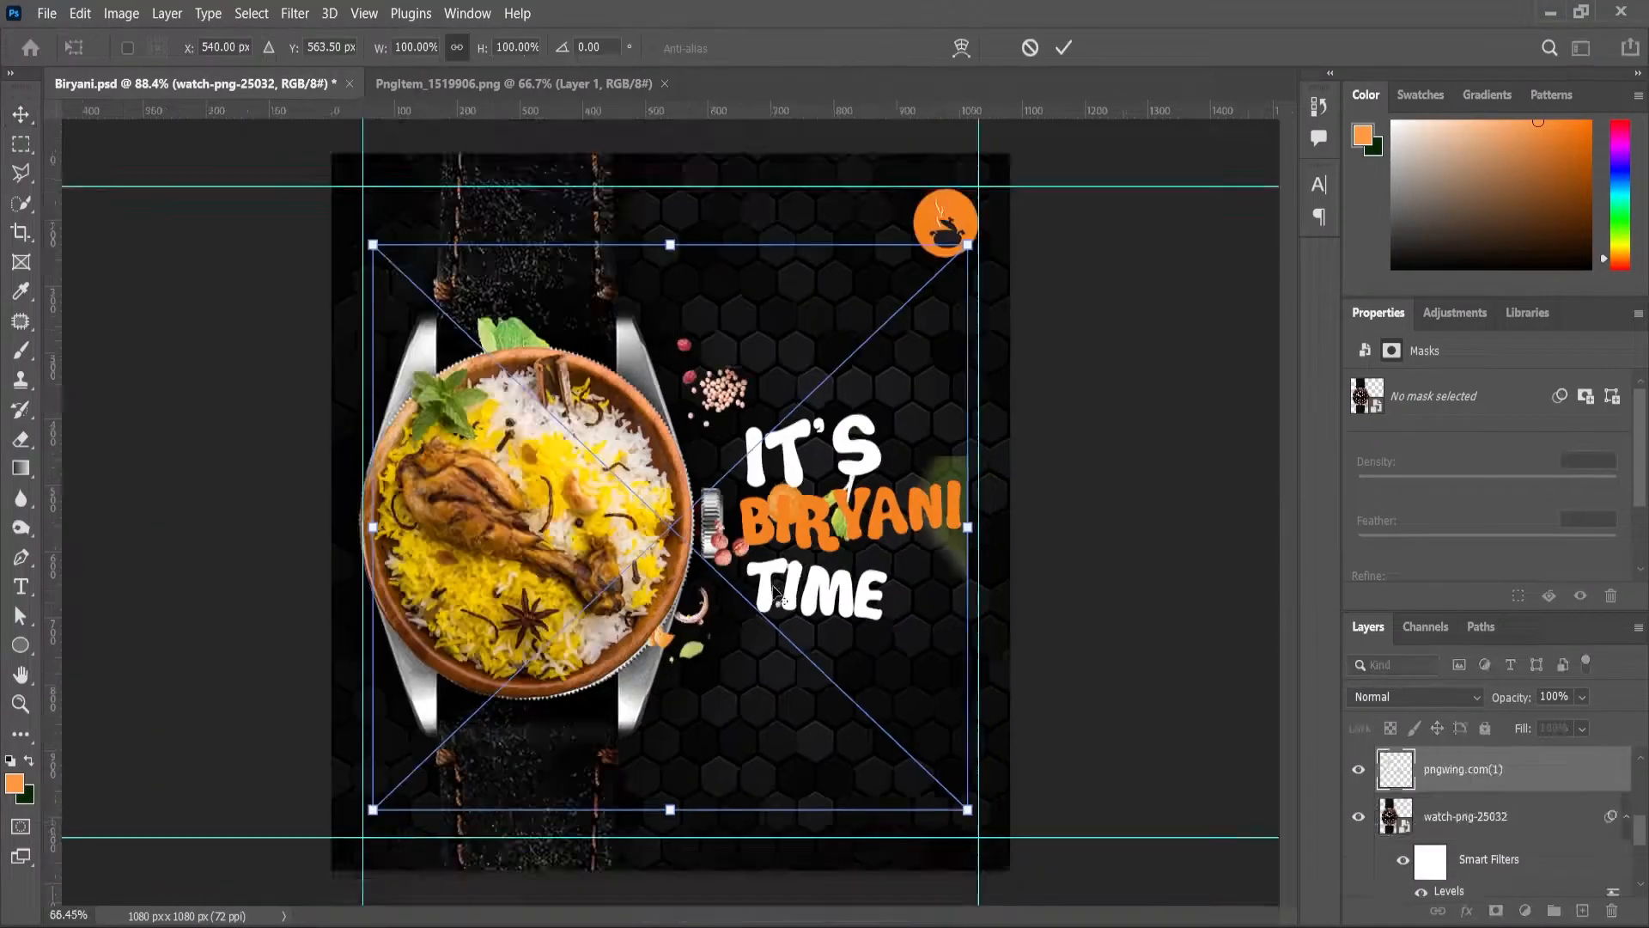
scroll(804, 613, "up", 1)
left_click_drag(939, 783, 970, 807)
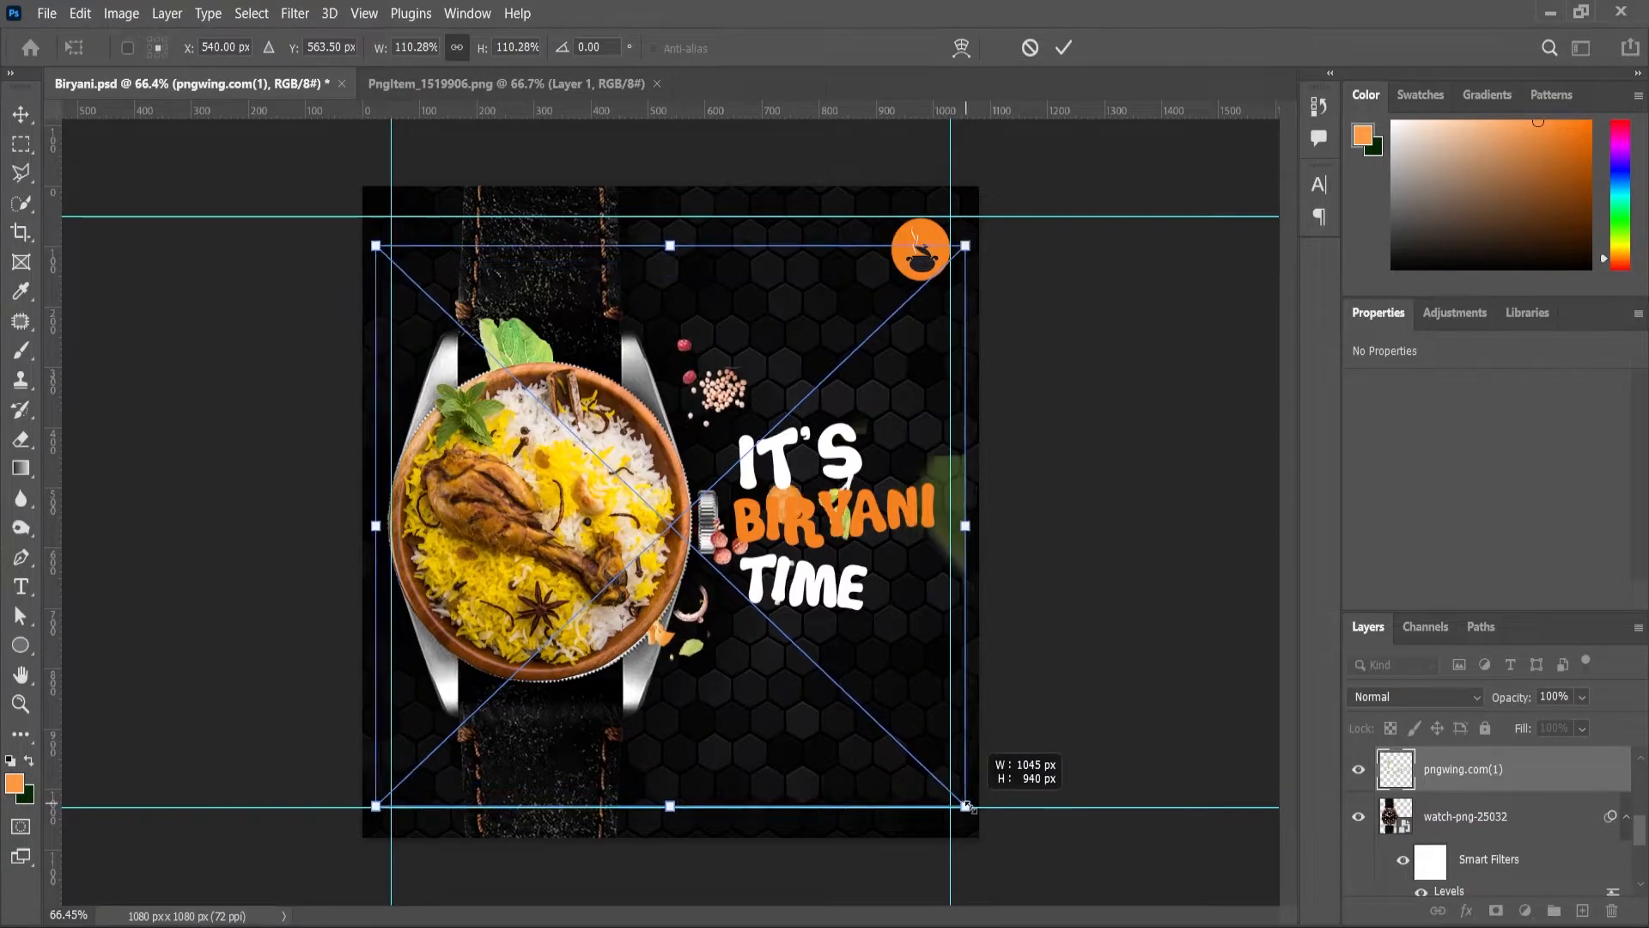
left_click_drag(739, 409, 847, 554)
left_click_drag(915, 608, 851, 665)
key("Return")
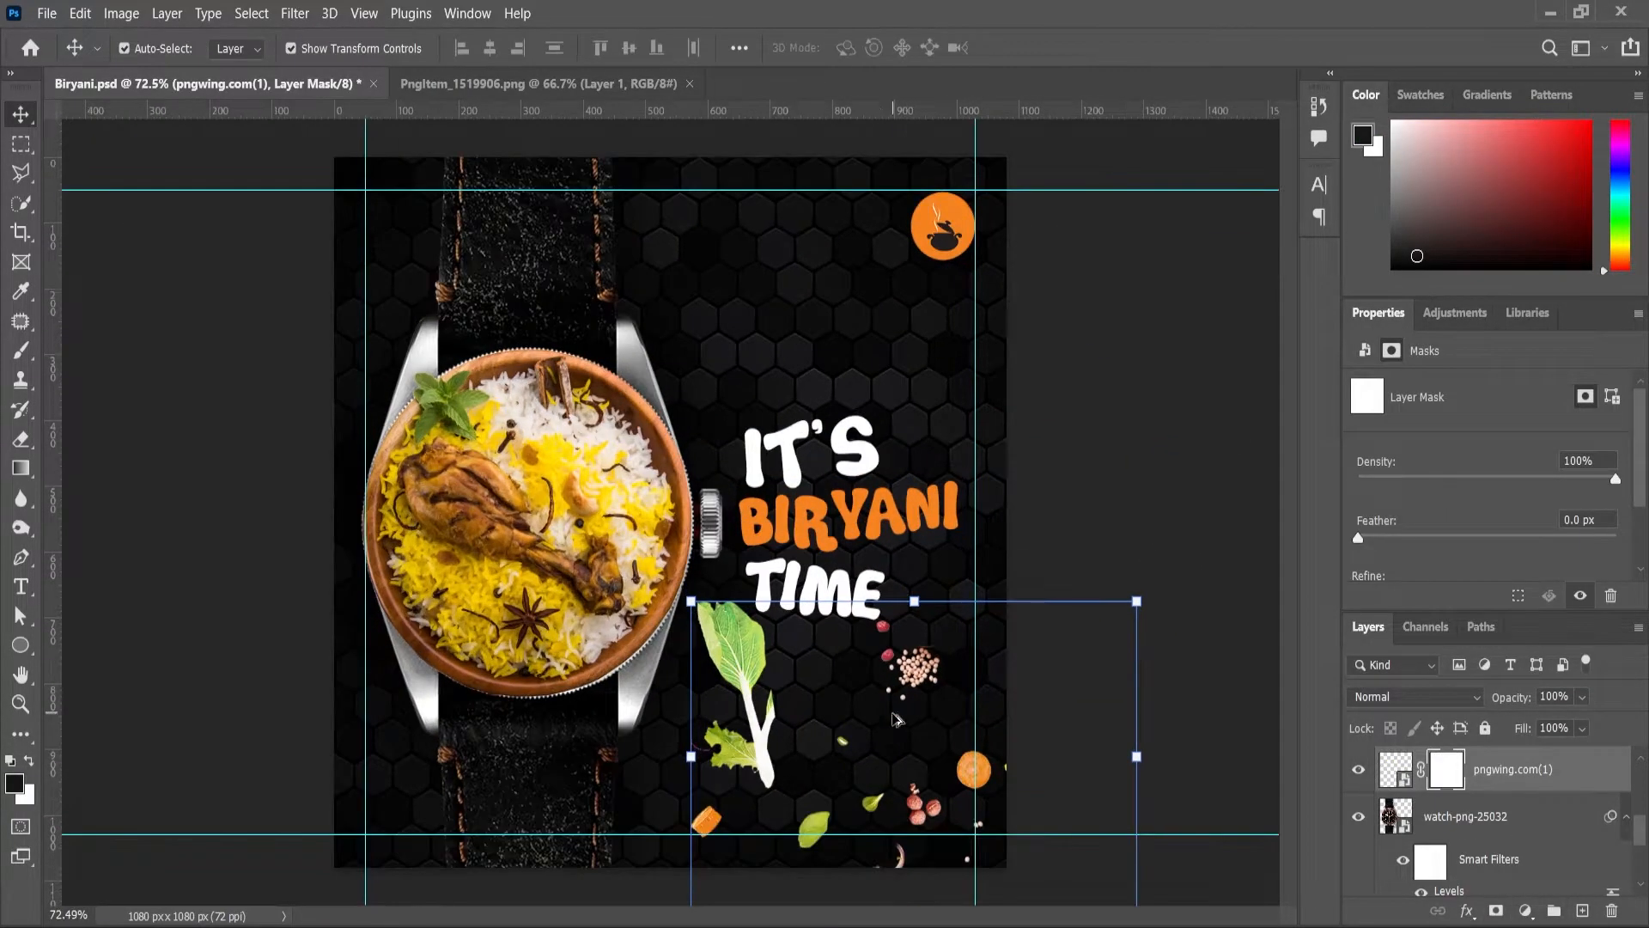
Step: Paint on the garnish mask to hide the spices and tomato at lower right
key("b")
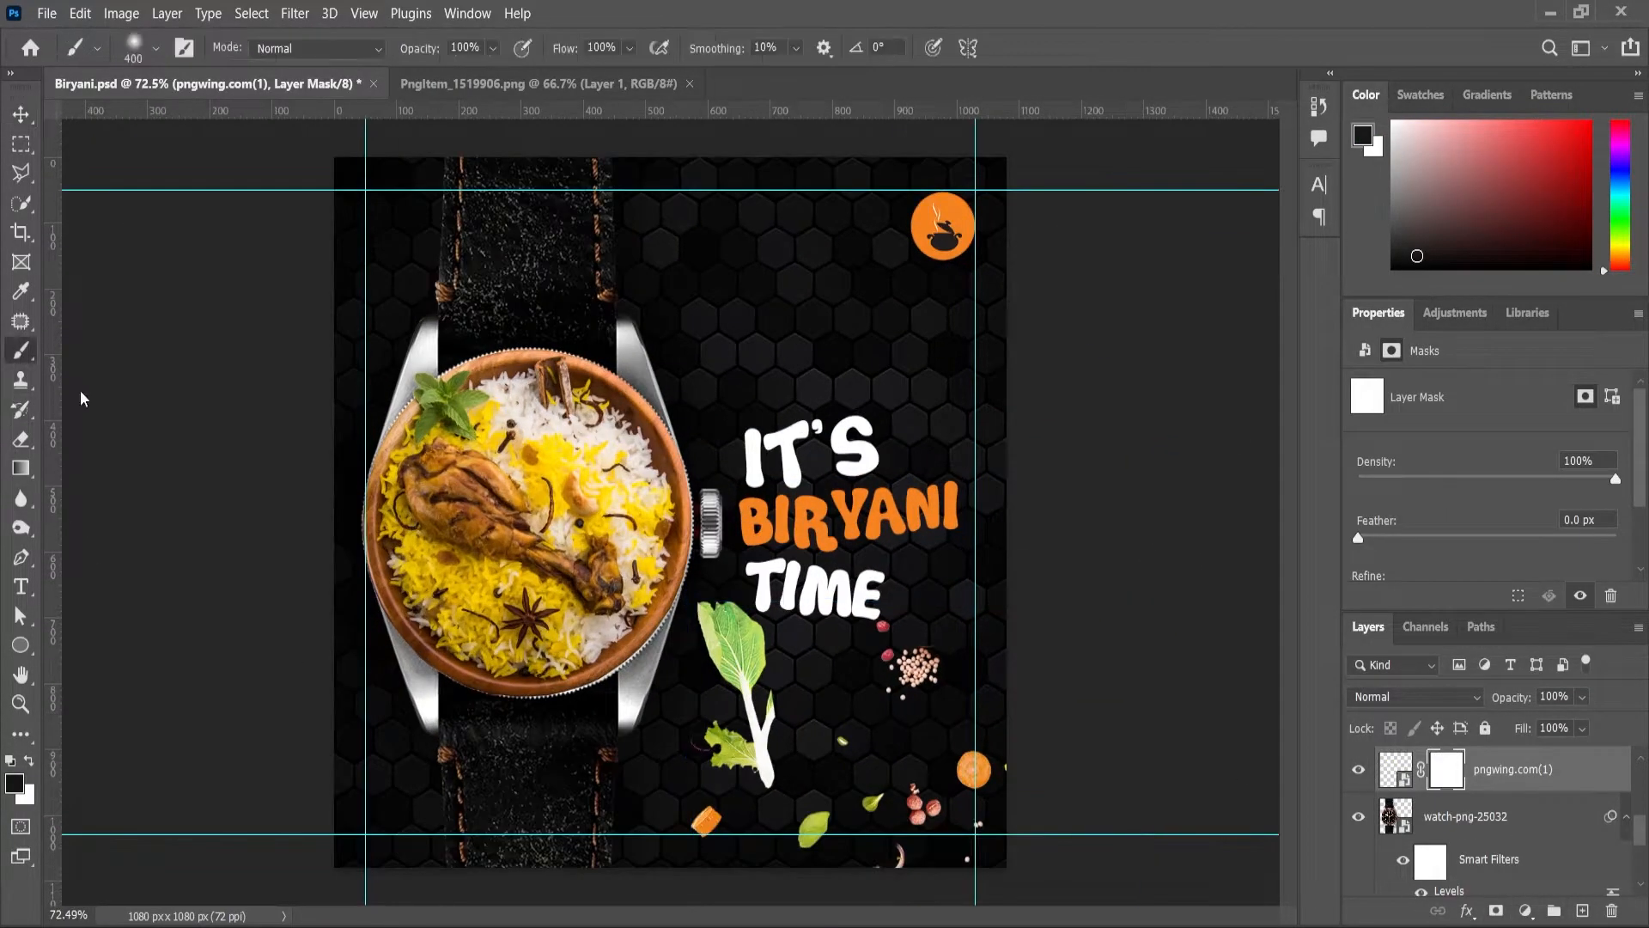
mouse_move(894, 626)
left_mouse_down()
mouse_move(957, 796)
mouse_move(914, 599)
mouse_move(877, 759)
left_mouse_up()
left_click(1357, 770)
left_click(1357, 770)
Step: With a hard black brush, mask out the remaining garnish pieces at lower right
right_click(918, 668)
left_click_drag(1035, 624, 1196, 626)
left_click(853, 683)
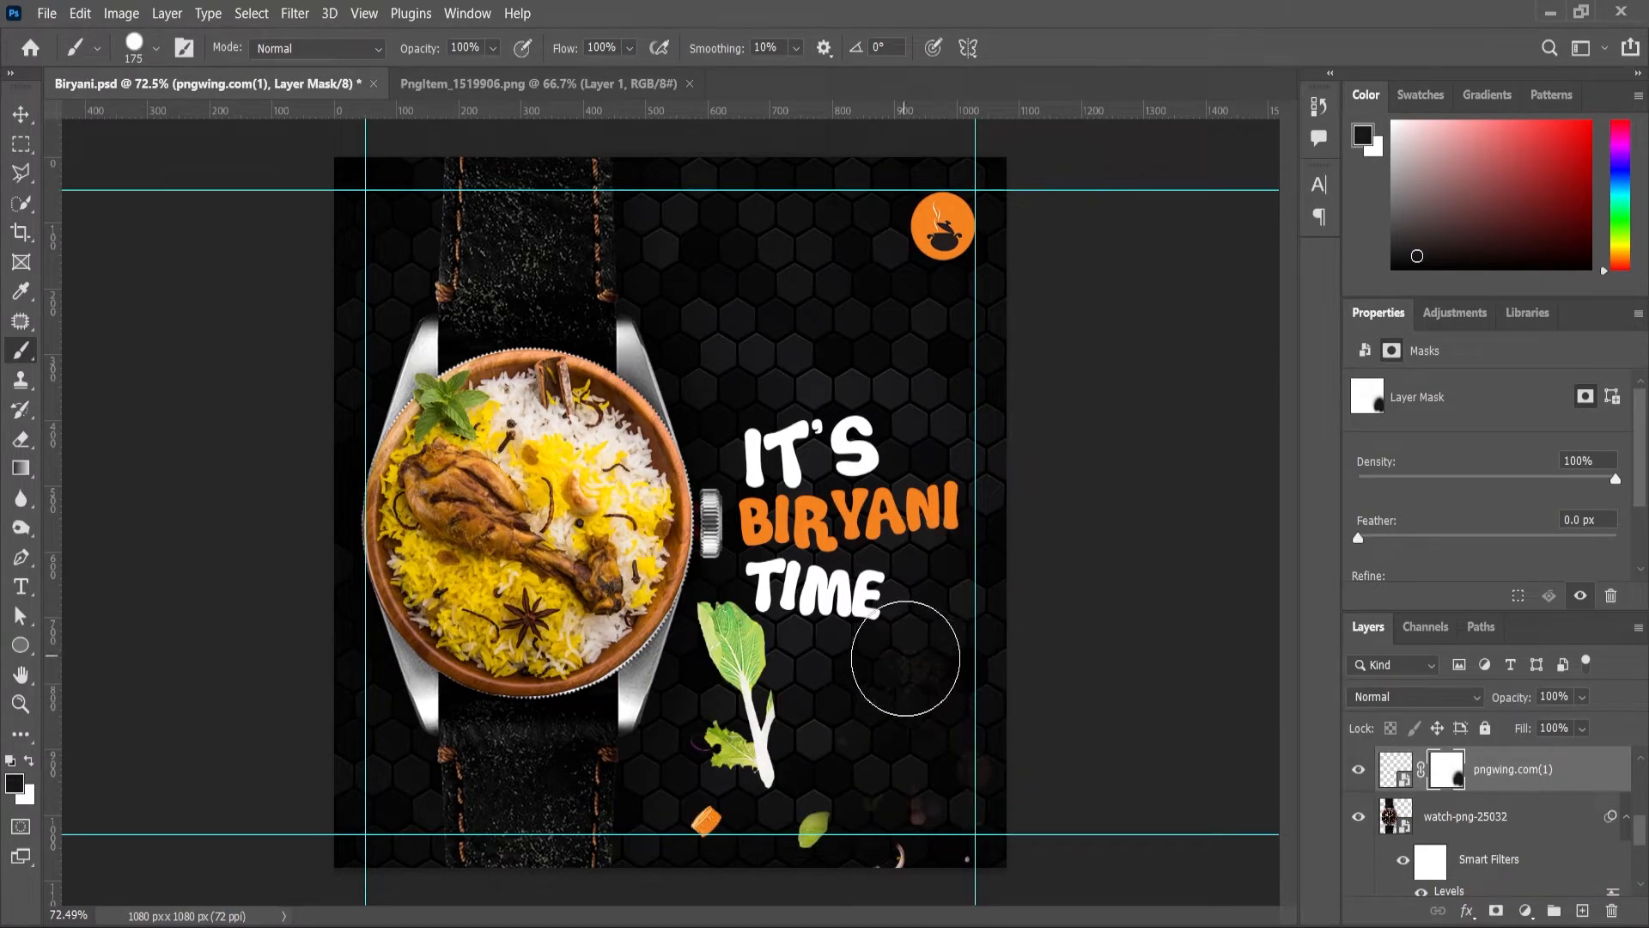
left_click(15, 783)
left_click_drag(812, 784, 773, 812)
left_click(1264, 512)
mouse_move(963, 663)
left_mouse_down()
mouse_move(920, 732)
mouse_move(755, 880)
mouse_move(943, 833)
left_mouse_up()
scroll(766, 700, "down", 2)
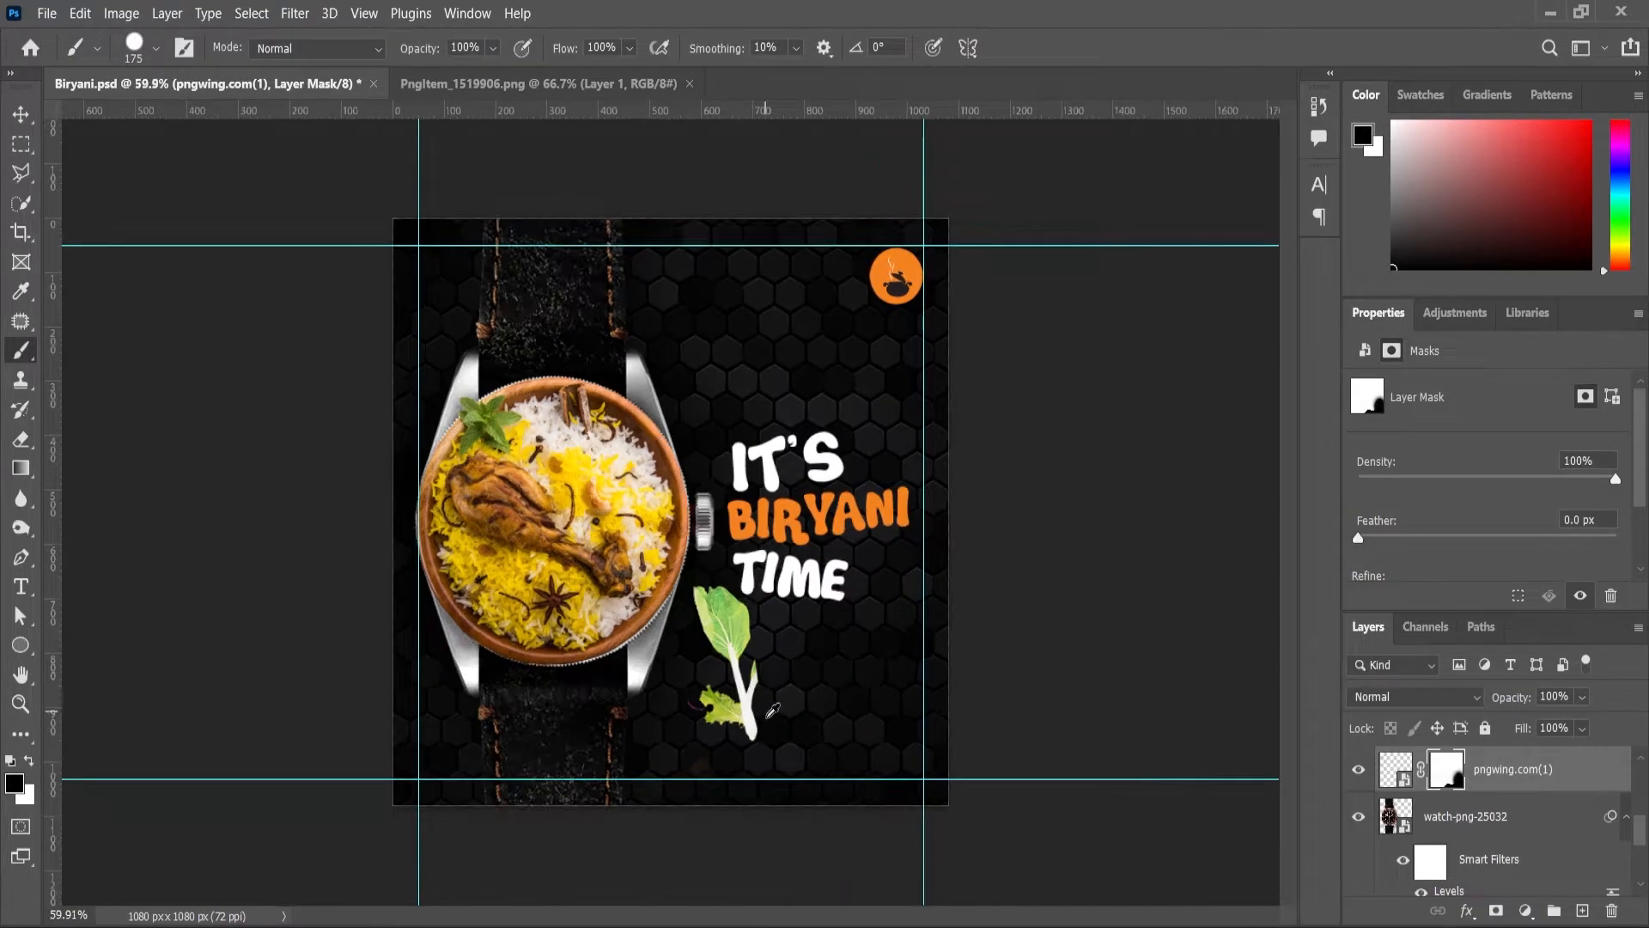
scroll(767, 700, "up", 3)
Step: Shrink and rotate the leaf sprig, placing it at an angle beside the watch
key("v")
key("ctrl+t")
left_click_drag(1079, 593, 1051, 619)
left_click_drag(1159, 566, 1108, 734)
left_click_drag(755, 750, 700, 690)
left_click_drag(1044, 654, 865, 785)
left_click_drag(763, 694, 695, 697)
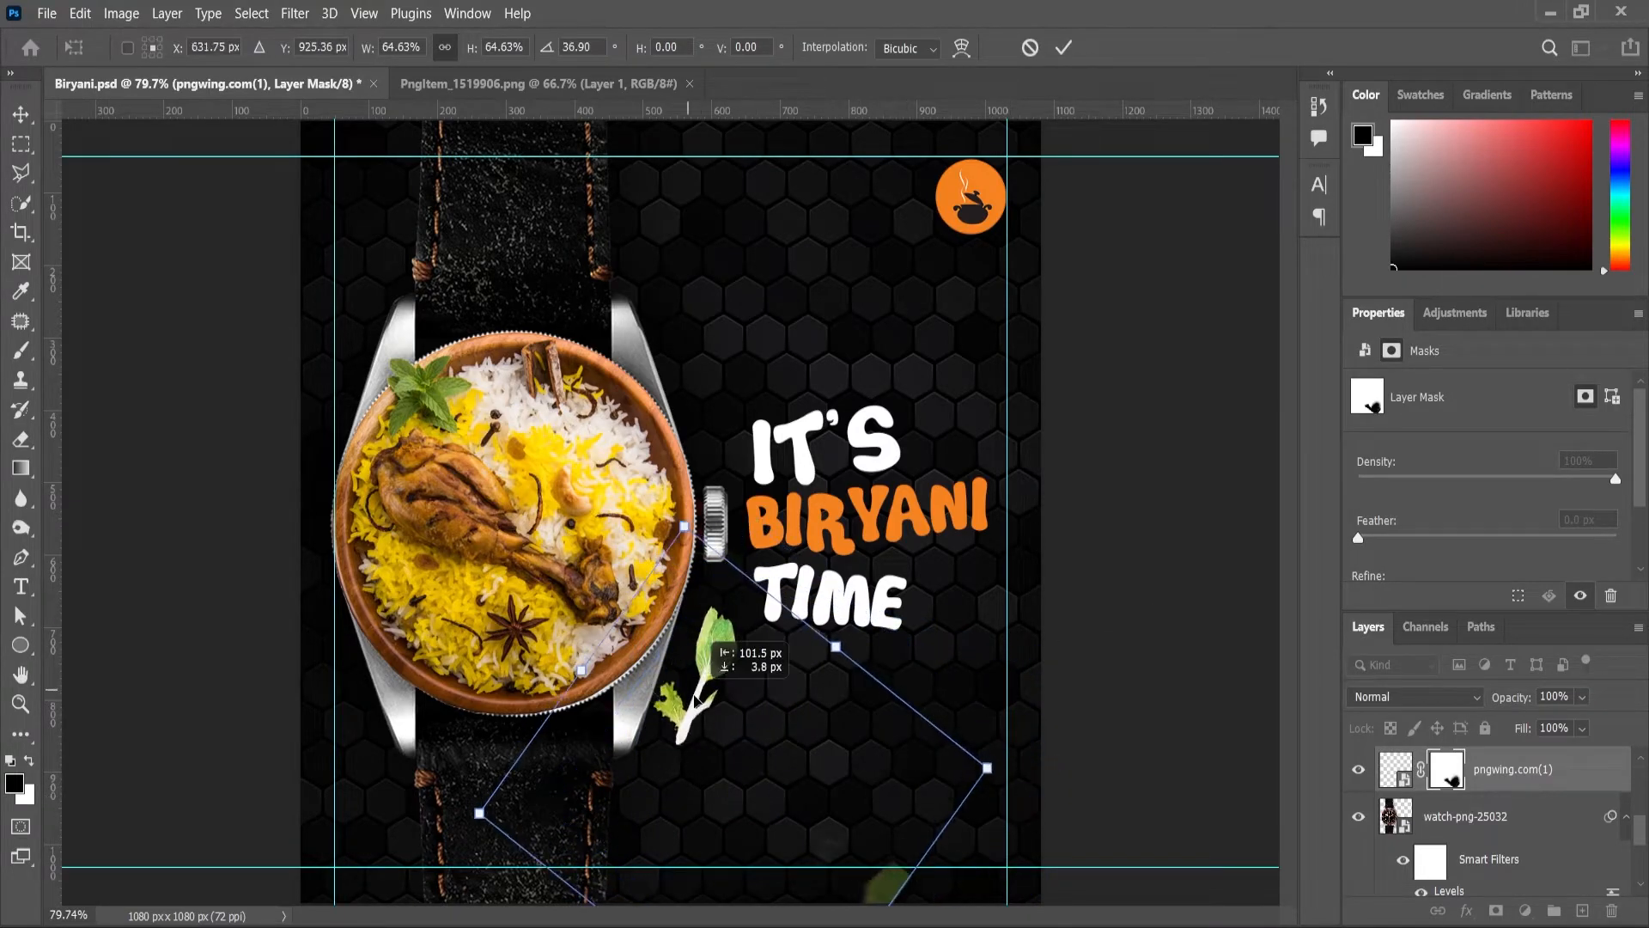
key("Return")
Step: Fine-tune the sprig's size and position, then drag the pngegg garnish in from the image folder
scroll(846, 799, "down", 2)
scroll(979, 593, "up", 3)
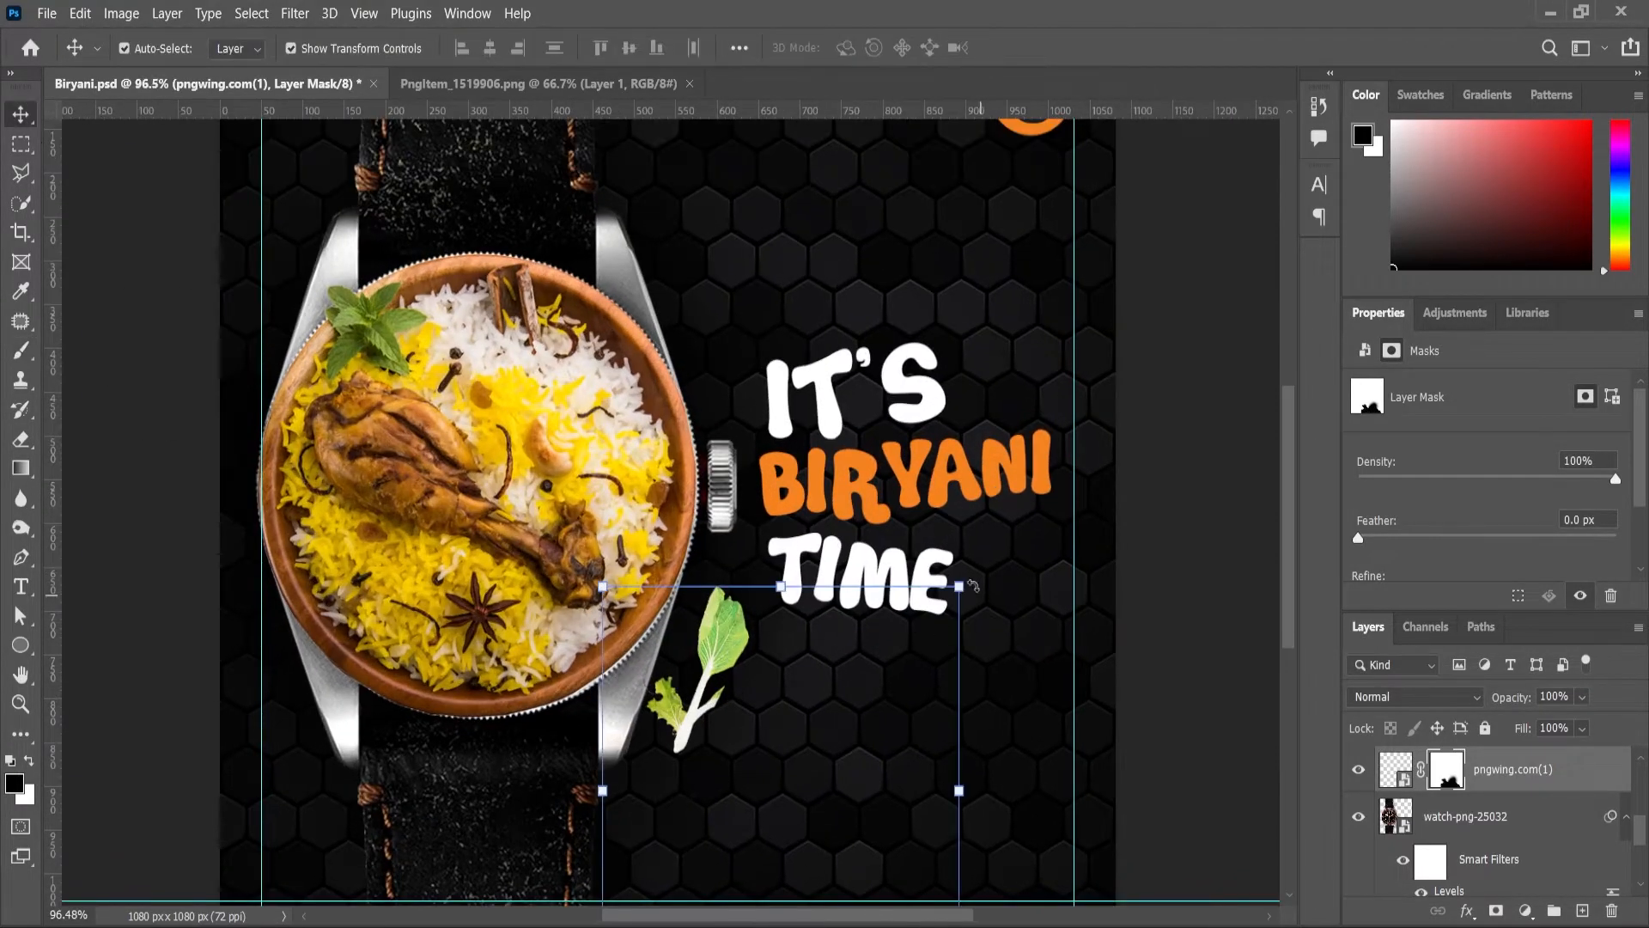
left_click_drag(959, 587, 936, 610)
left_click_drag(780, 688, 775, 681)
key("Return")
key("z")
left_click_drag(954, 515, 886, 512)
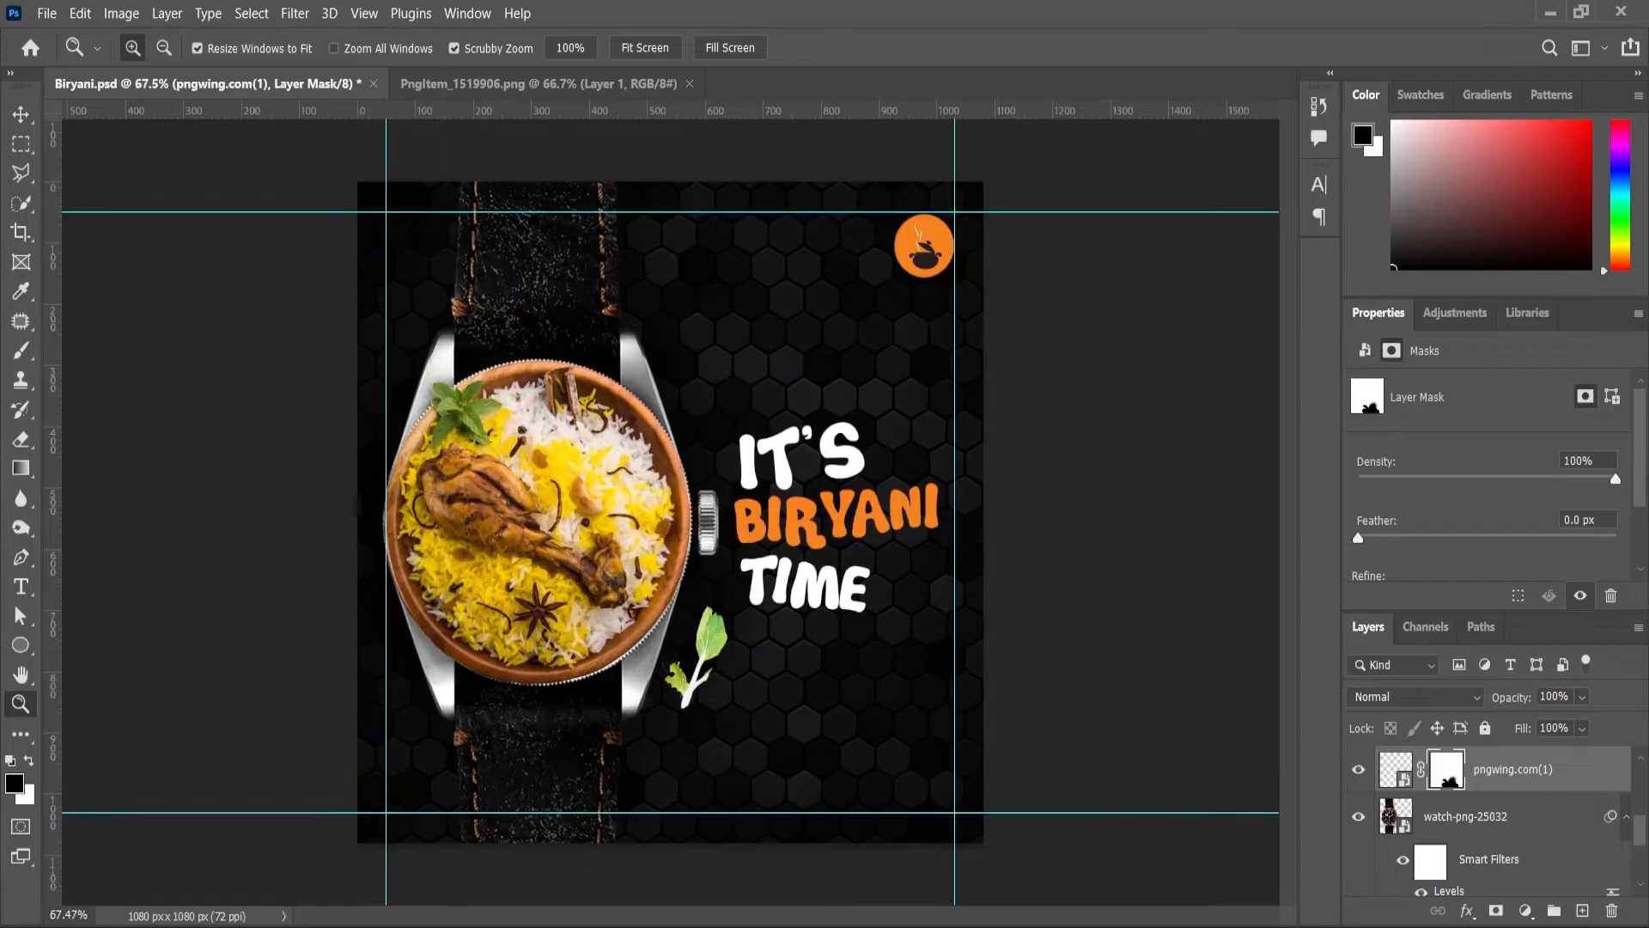
key("alt+Tab")
left_click_drag(280, 258, 773, 653)
Step: Scale down the pngegg garnish and position it at lower right below the headline
left_click_drag(926, 459, 1056, 679)
left_click_drag(1111, 628, 1065, 633)
left_click_drag(987, 687, 870, 682)
key("Return")
key("z")
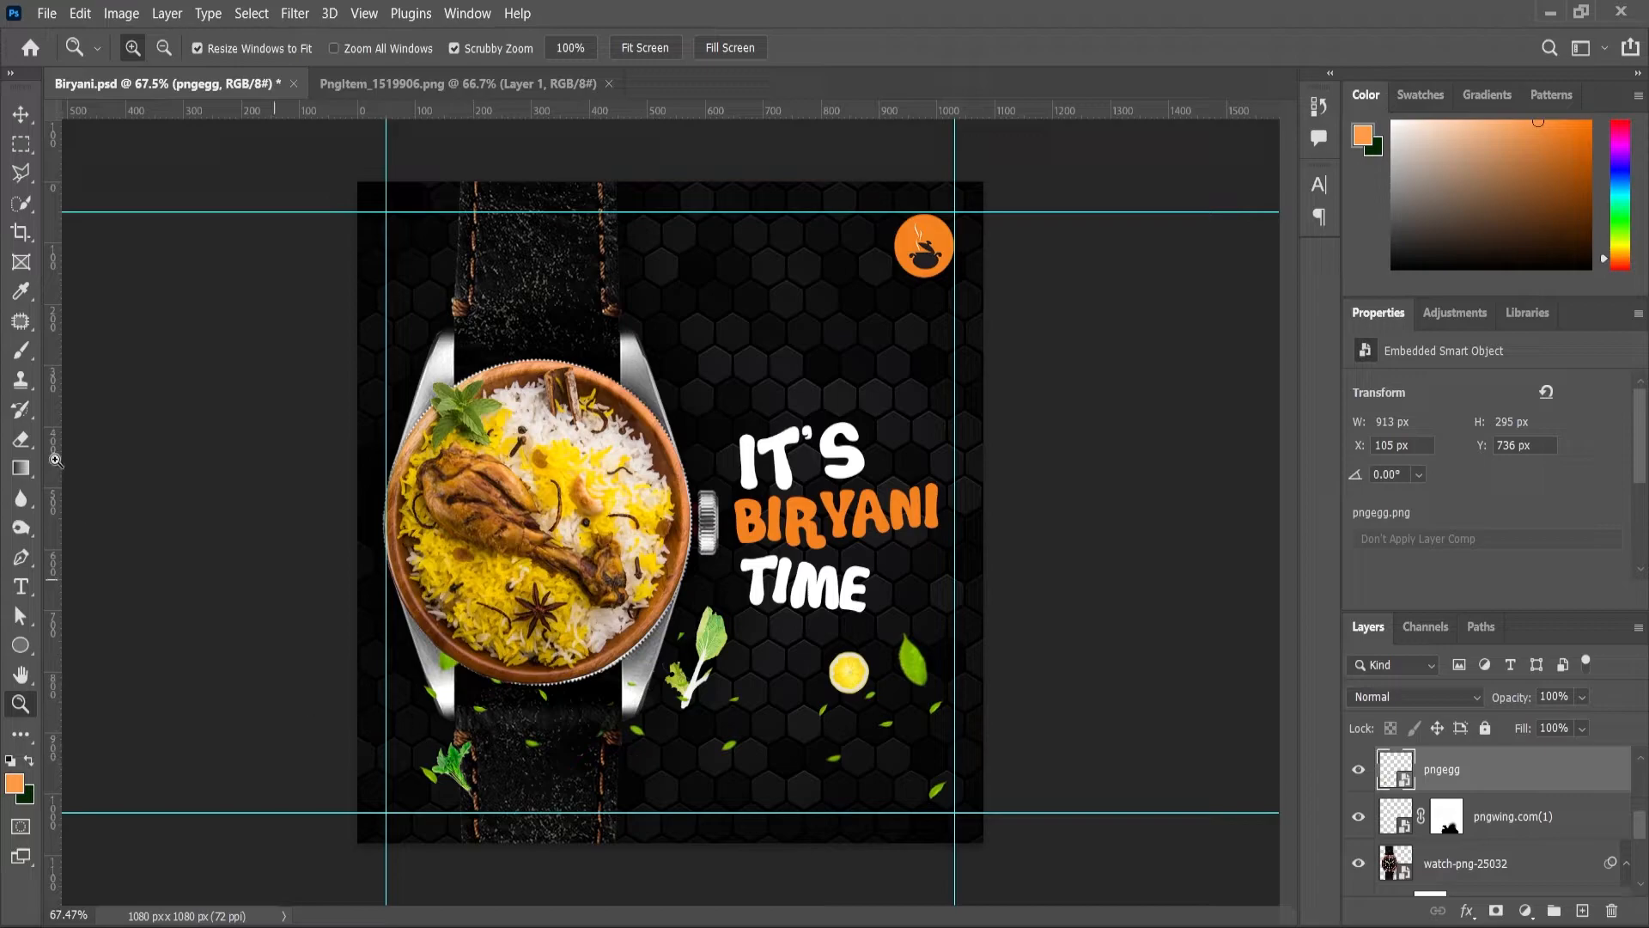
Step: Add a layer mask to pngegg, undoing a stroke that hid the lemon
left_click(19, 445)
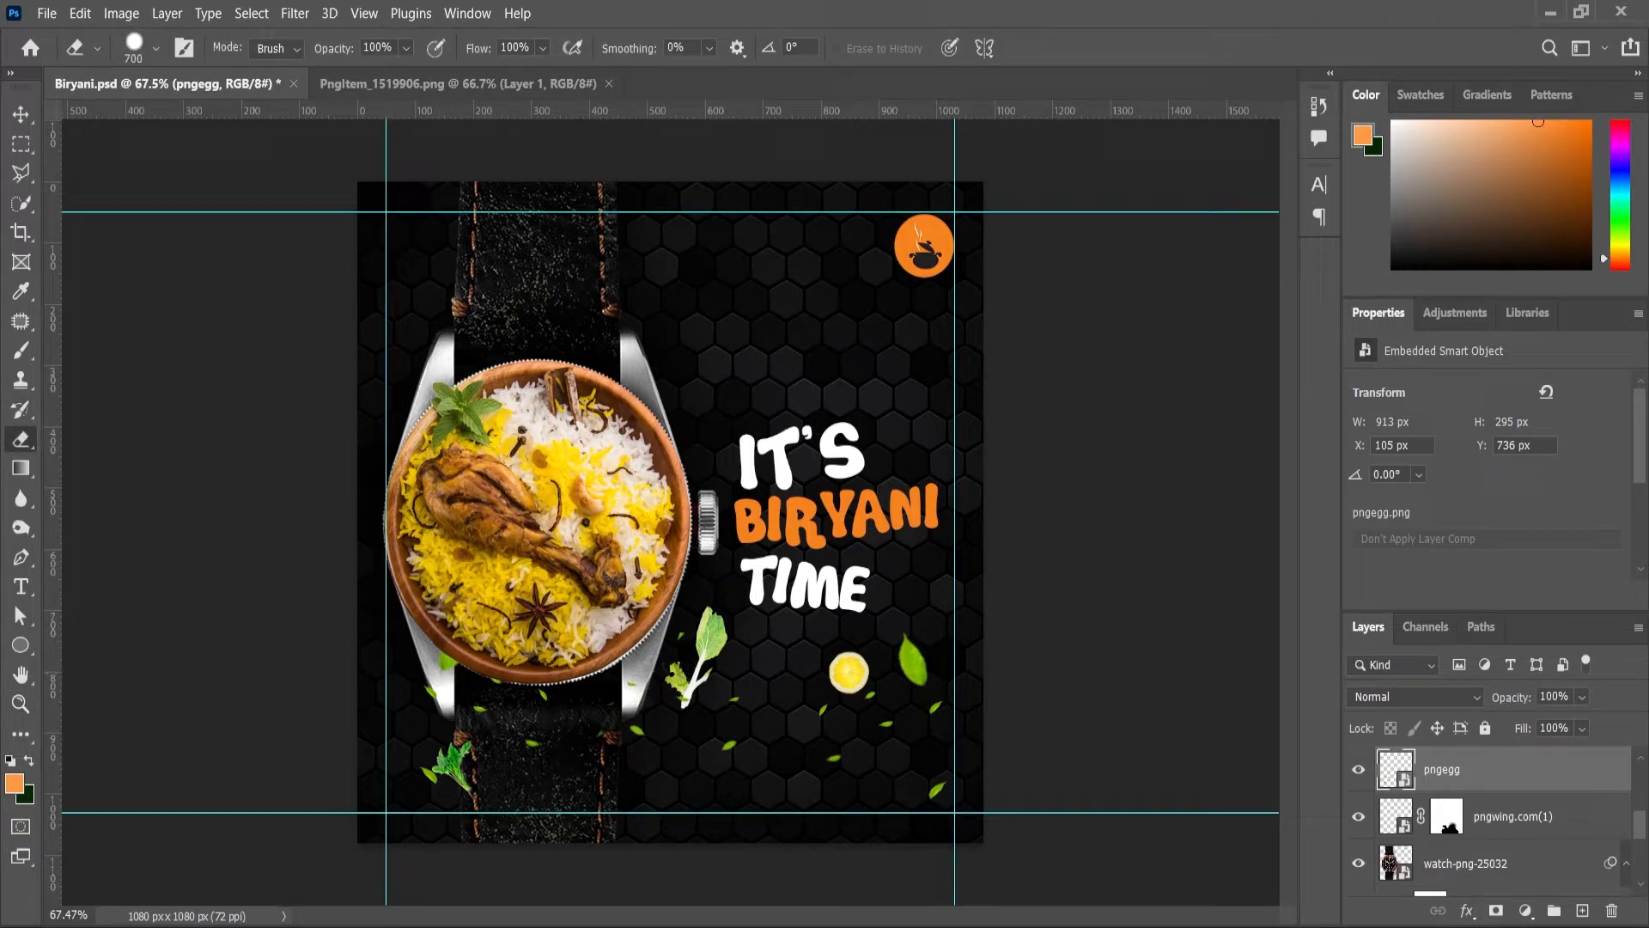
left_click(1495, 910)
key("b")
left_click_drag(755, 662, 901, 703)
key("ctrl+z")
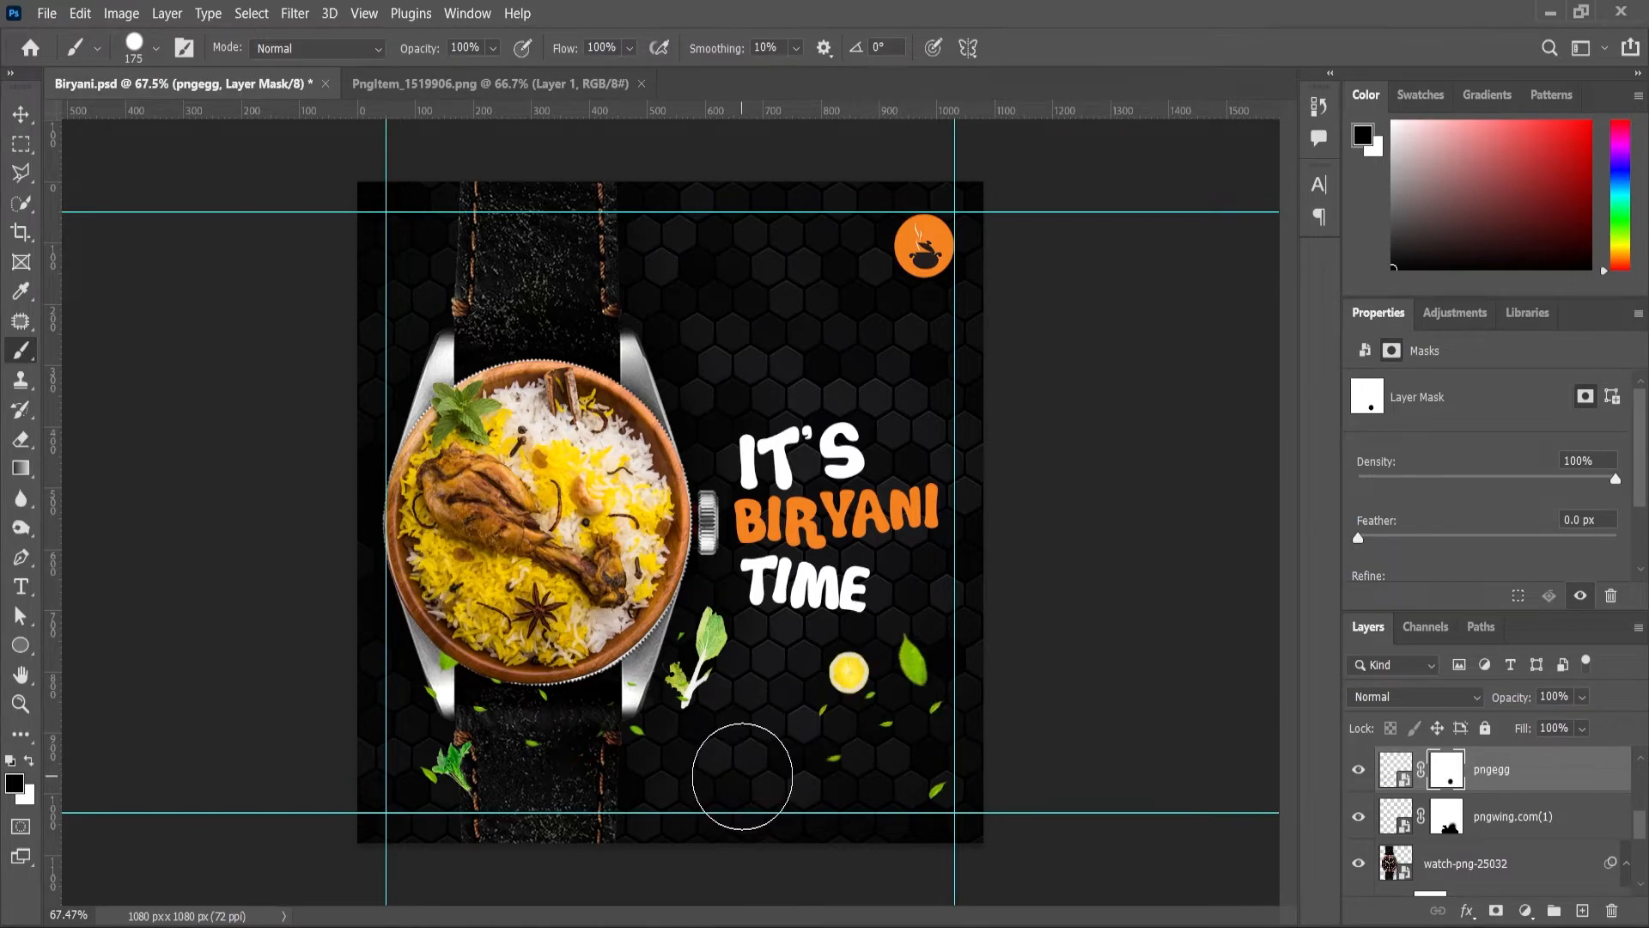
Step: Brush black with a soft tip over the tiny green leaf flecks near the bottom
right_click(658, 608)
key("Return")
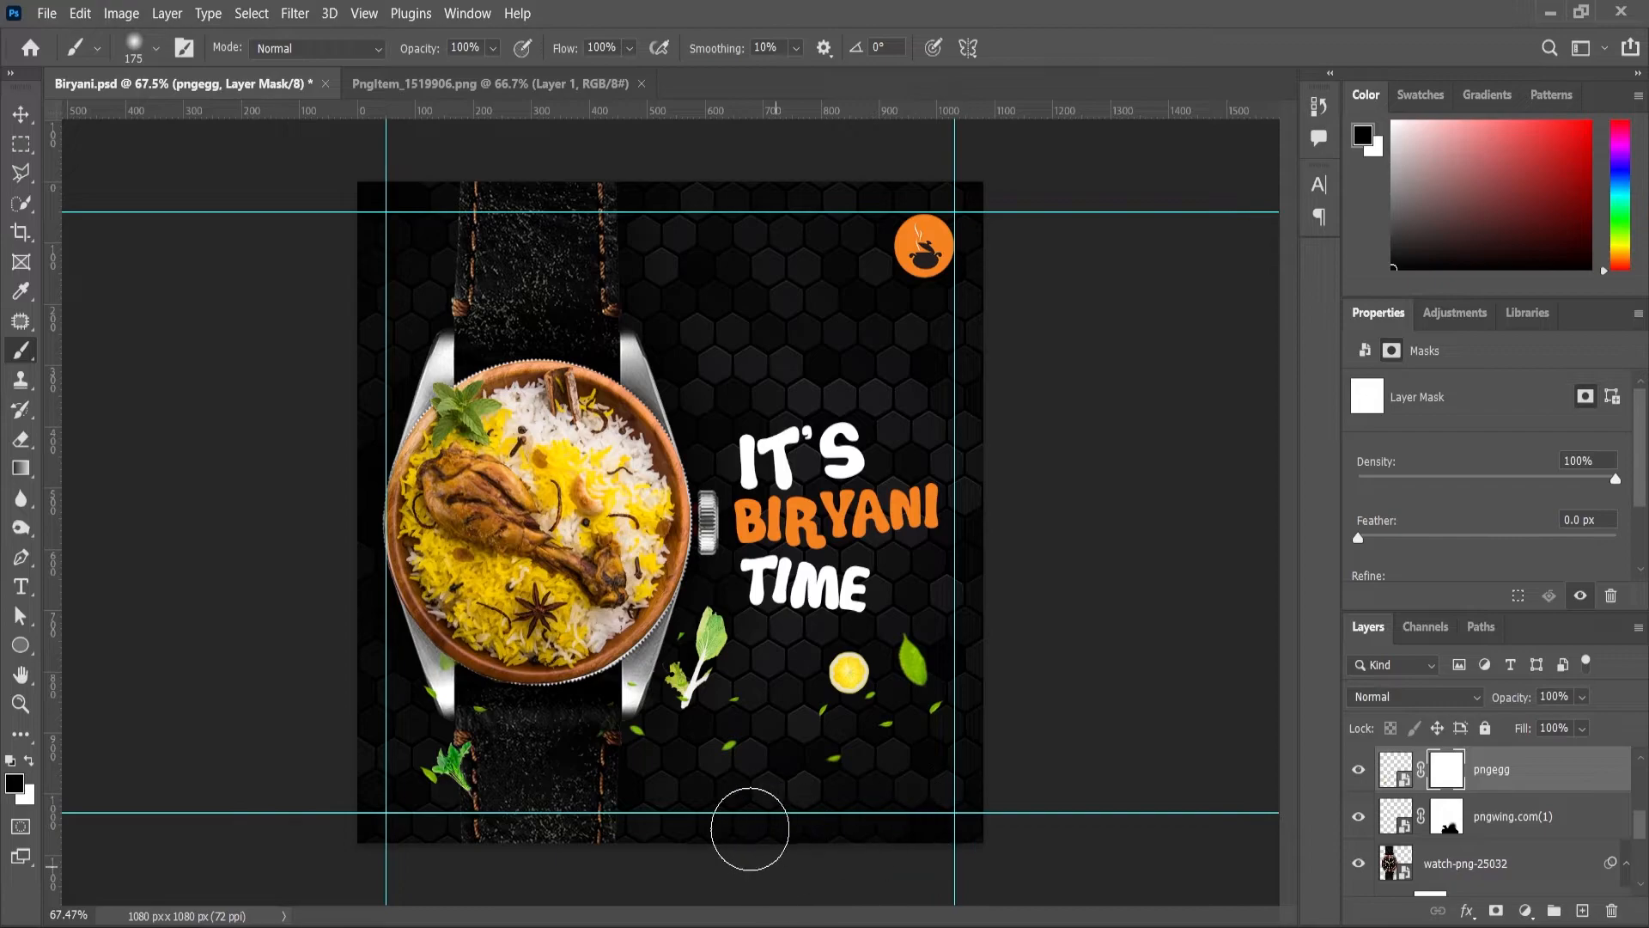
scroll(885, 566, "up", 3)
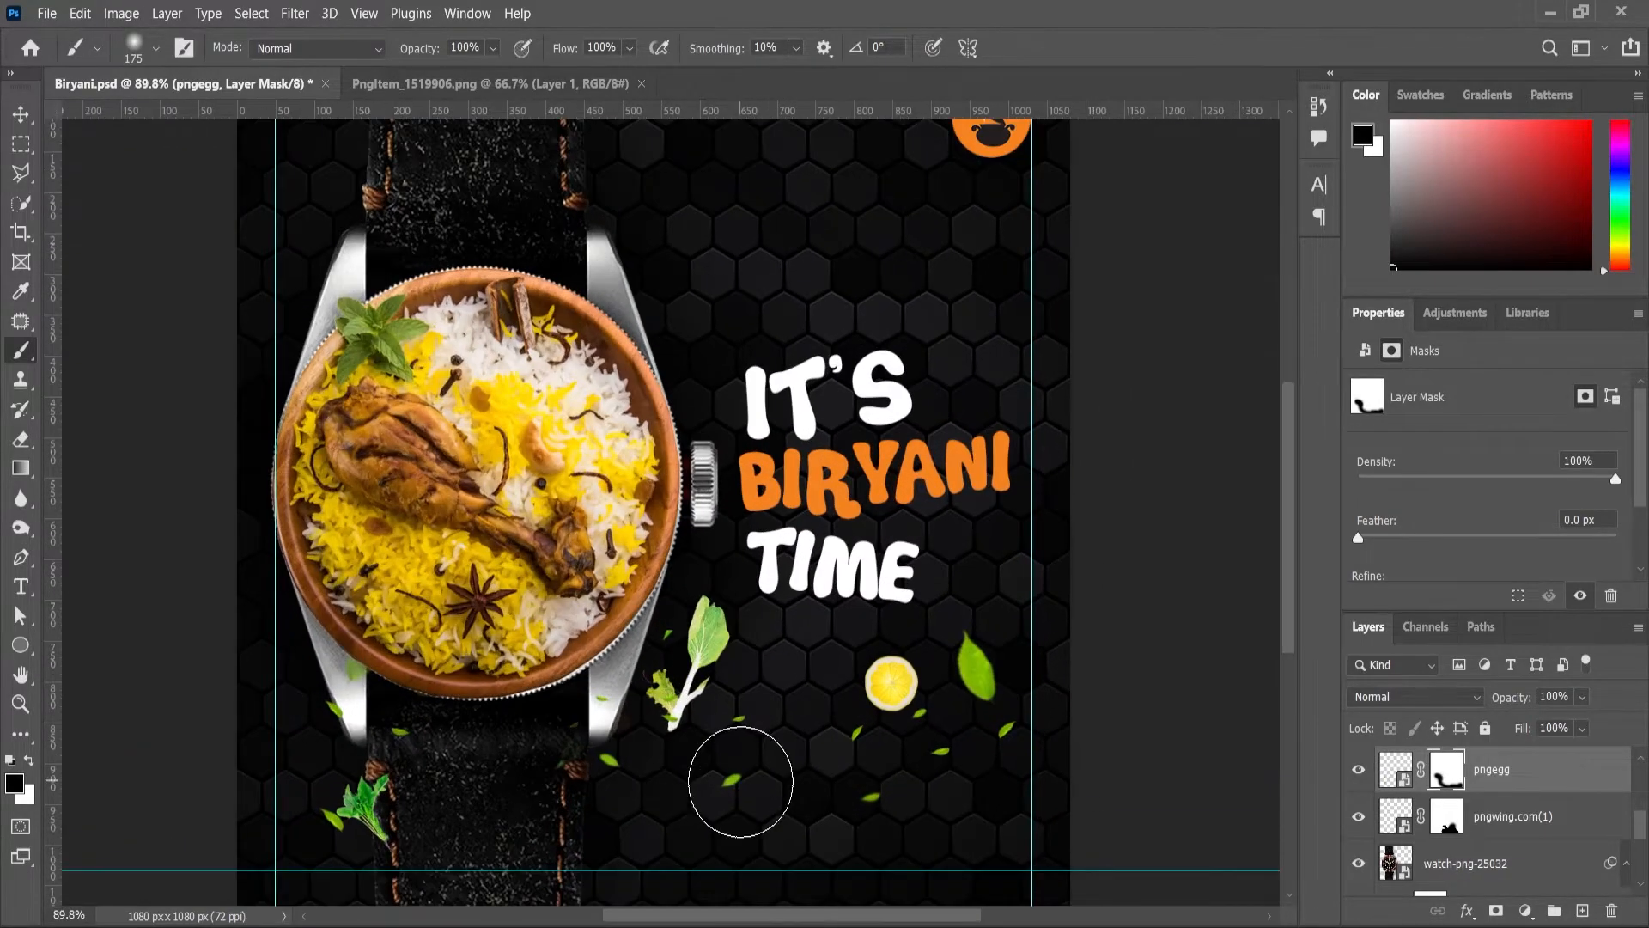
mouse_move(820, 773)
left_mouse_down()
mouse_move(971, 797)
mouse_move(1006, 785)
mouse_move(937, 811)
mouse_move(1005, 773)
left_mouse_up()
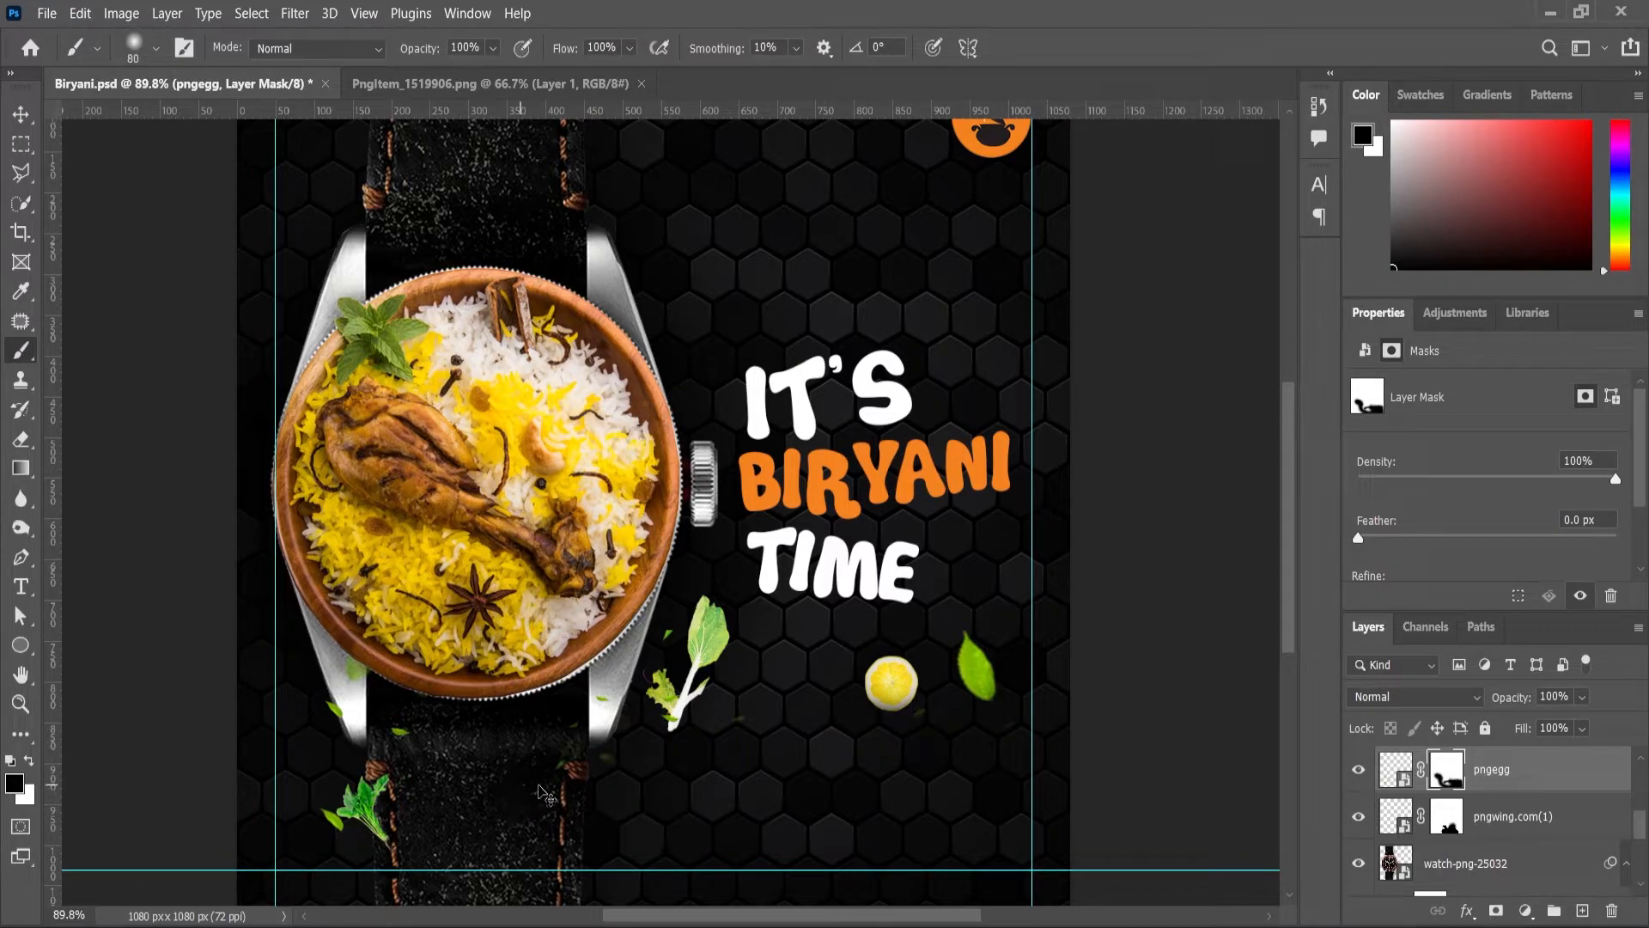
scroll(1008, 740, "up", 3)
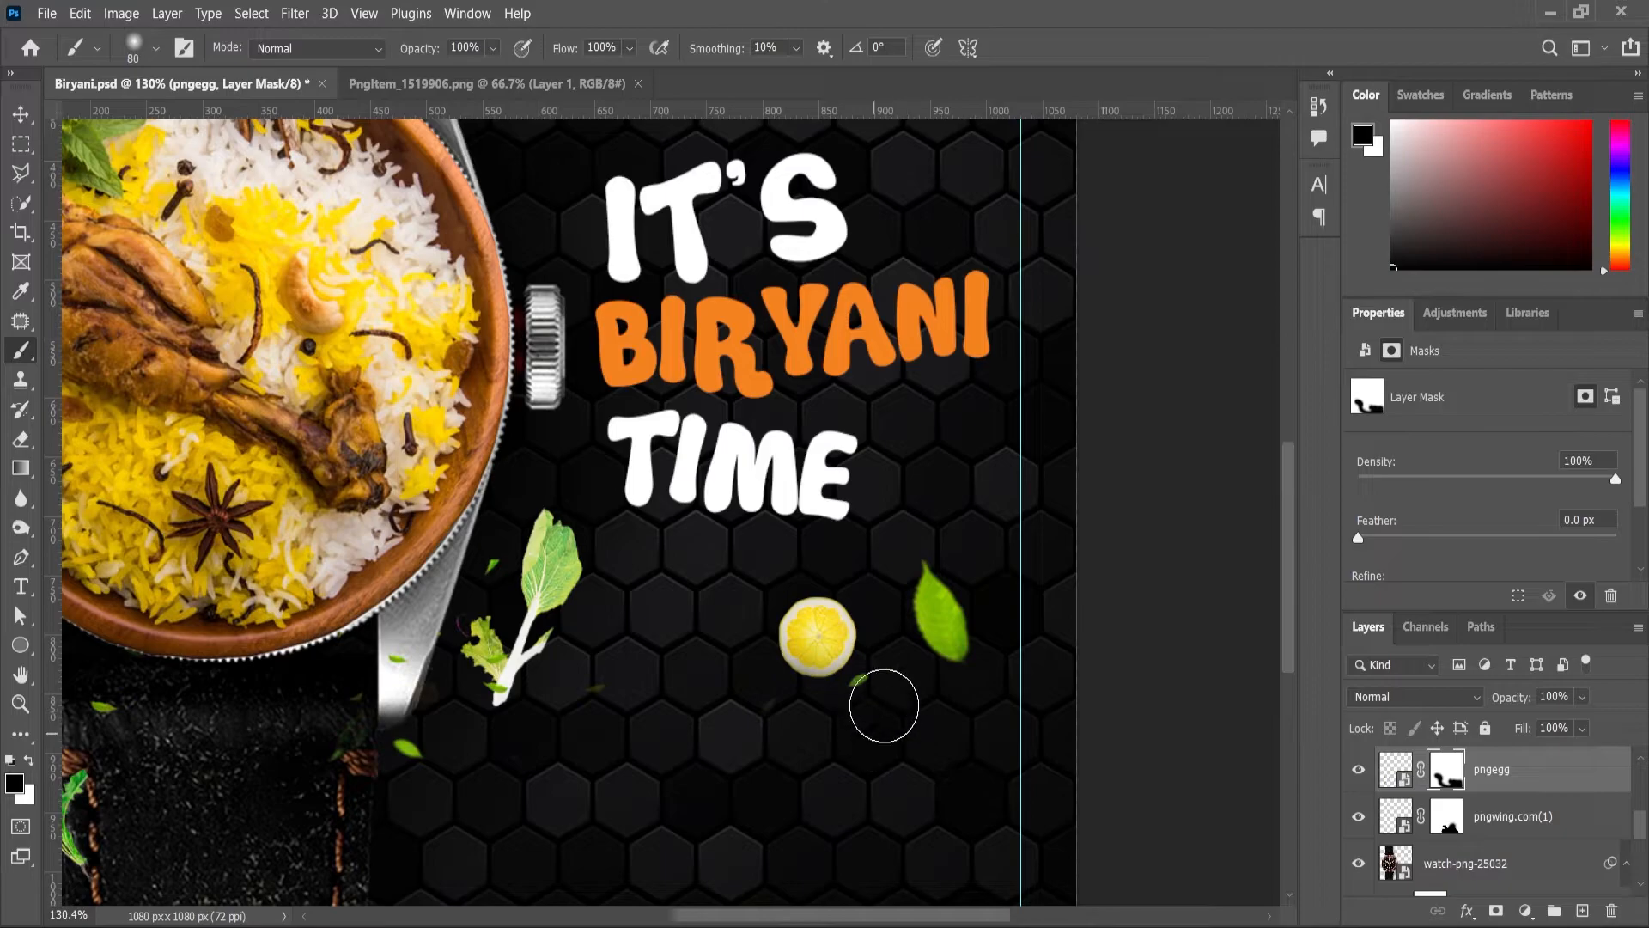
scroll(760, 726, "down", 8)
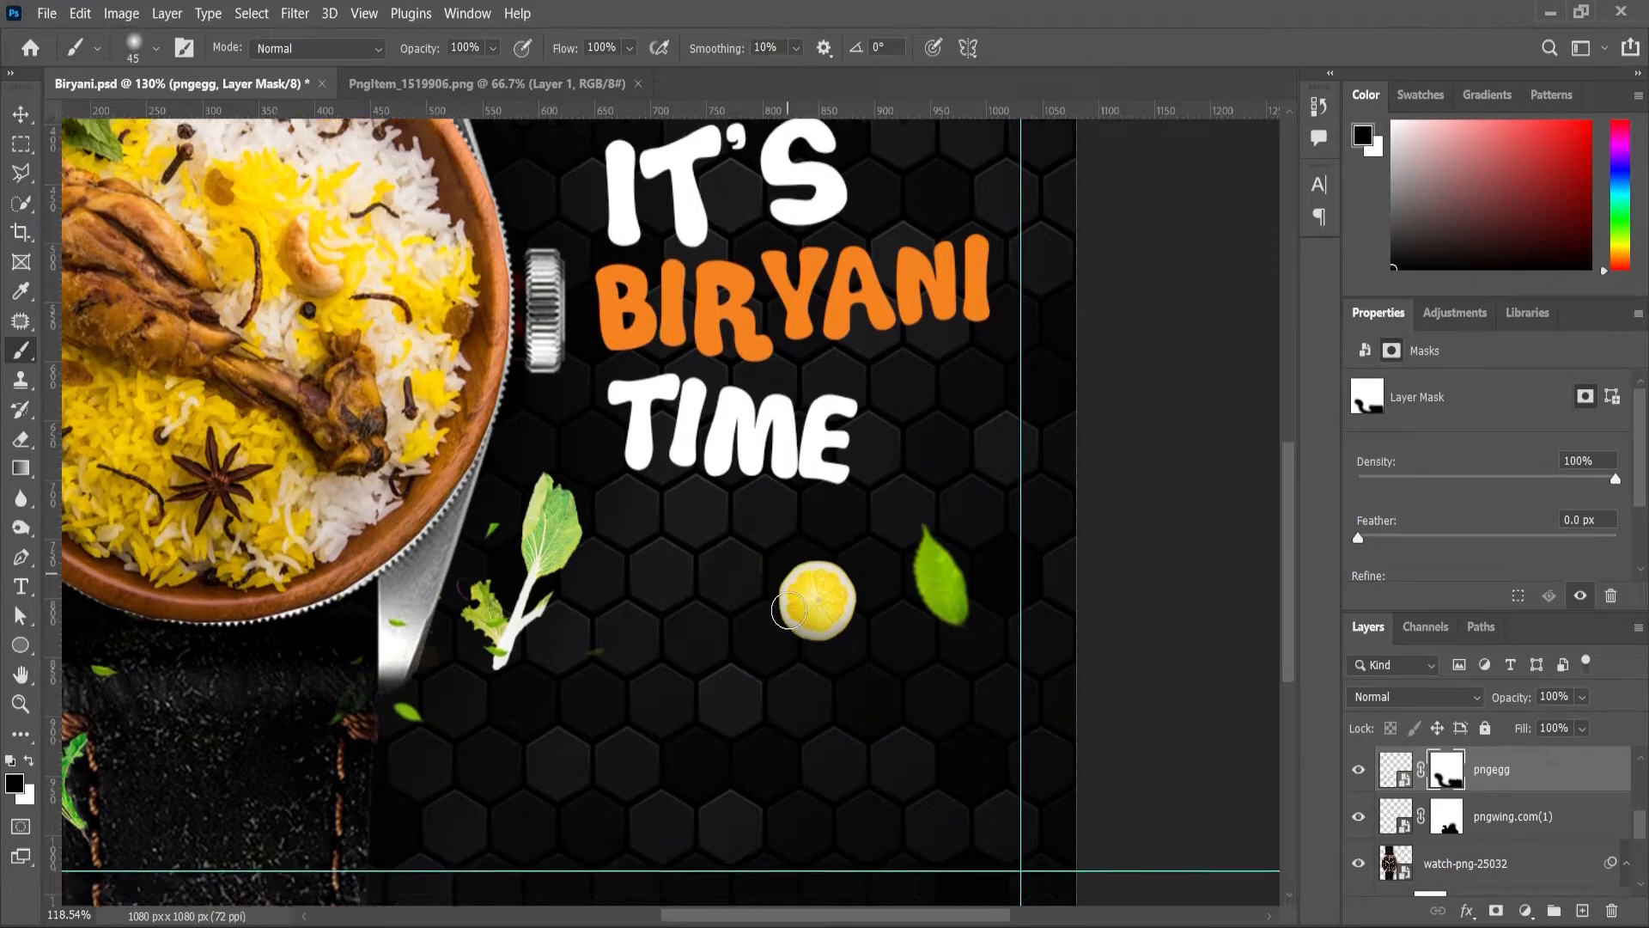
scroll(835, 745, "up", 8)
scroll(946, 507, "down", 3)
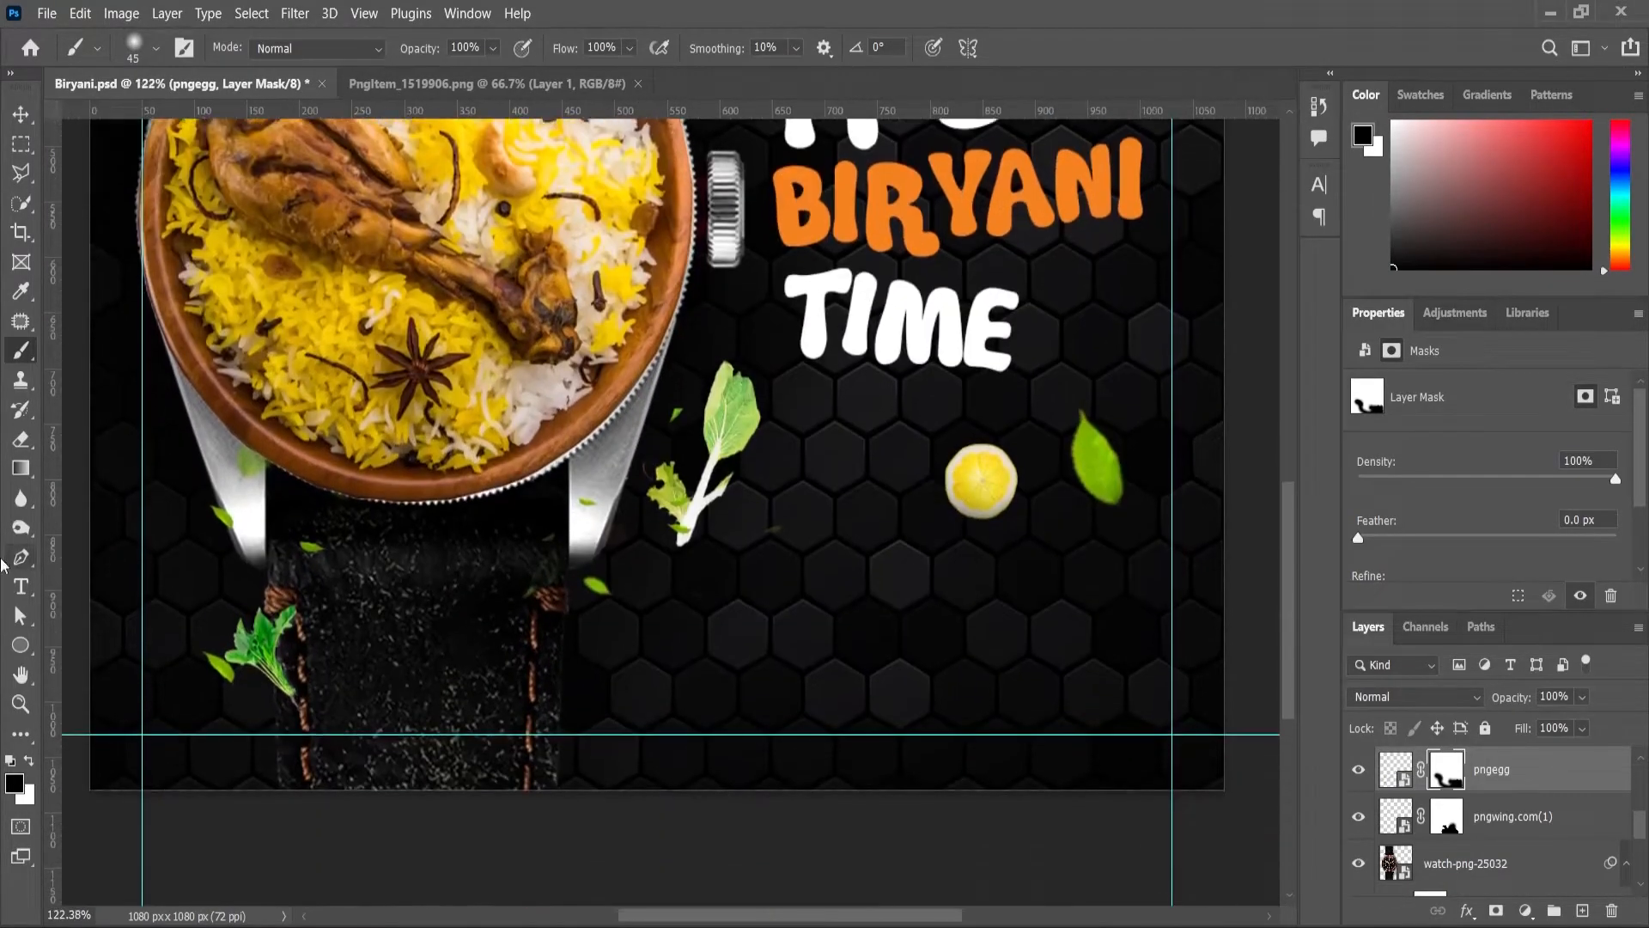
Step: Draw a 218×55 px fully rounded pill with no fill and 3 px white stroke, then start a text layer
right_click(24, 642)
left_click(103, 646)
left_click_drag(869, 630, 1054, 653)
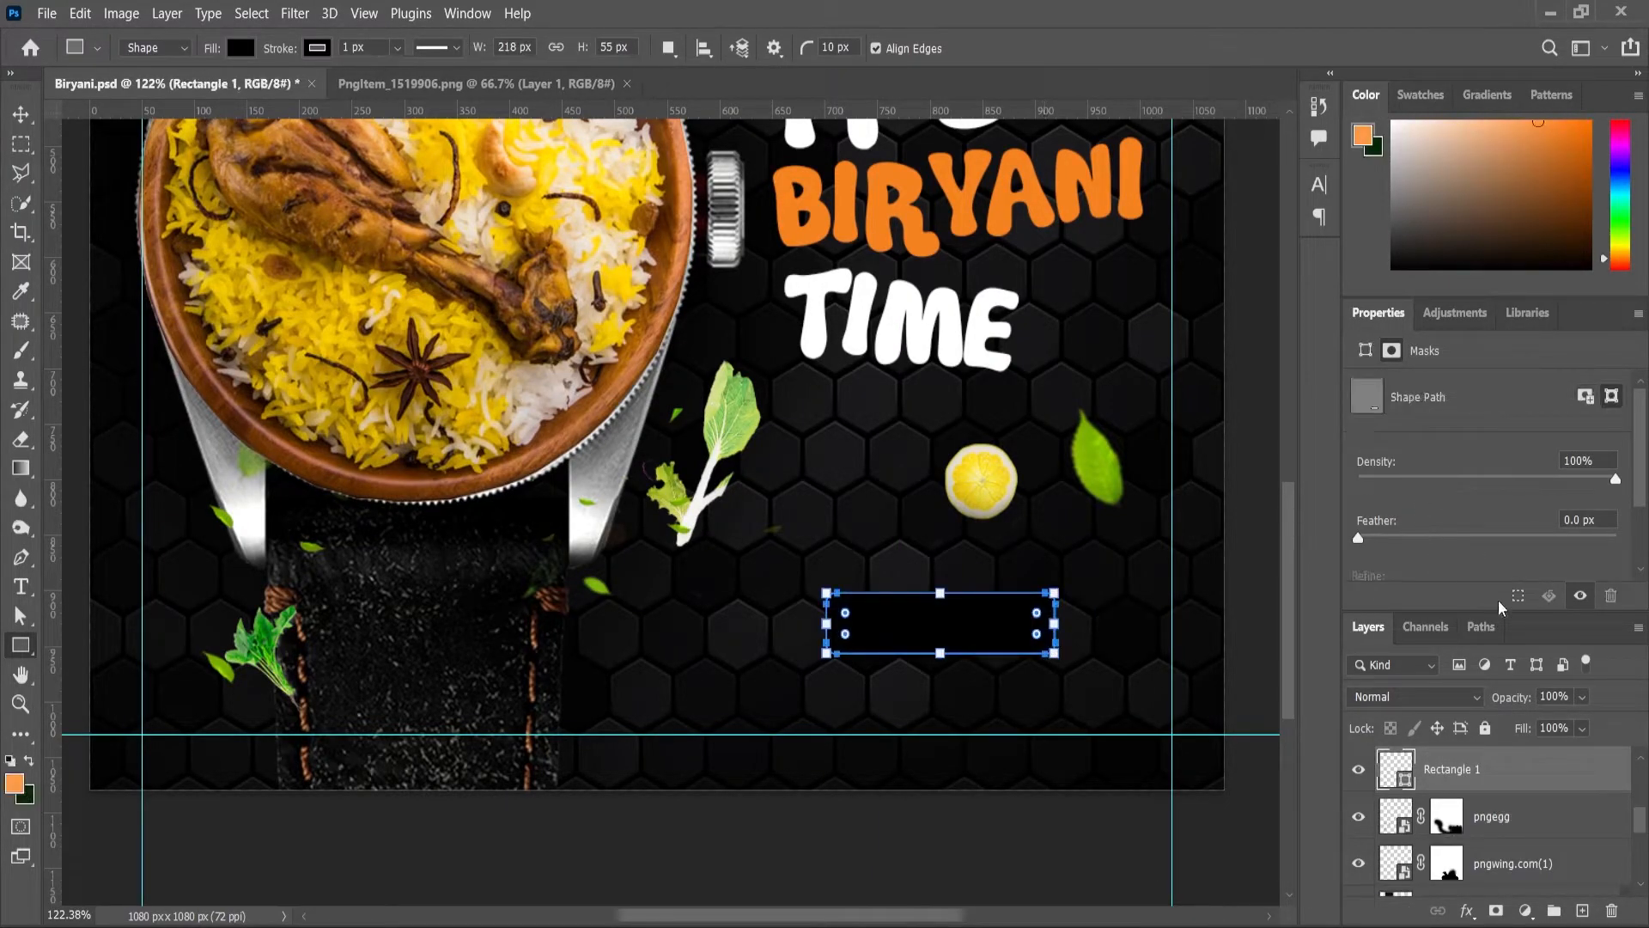
scroll(1447, 540, "down", 1)
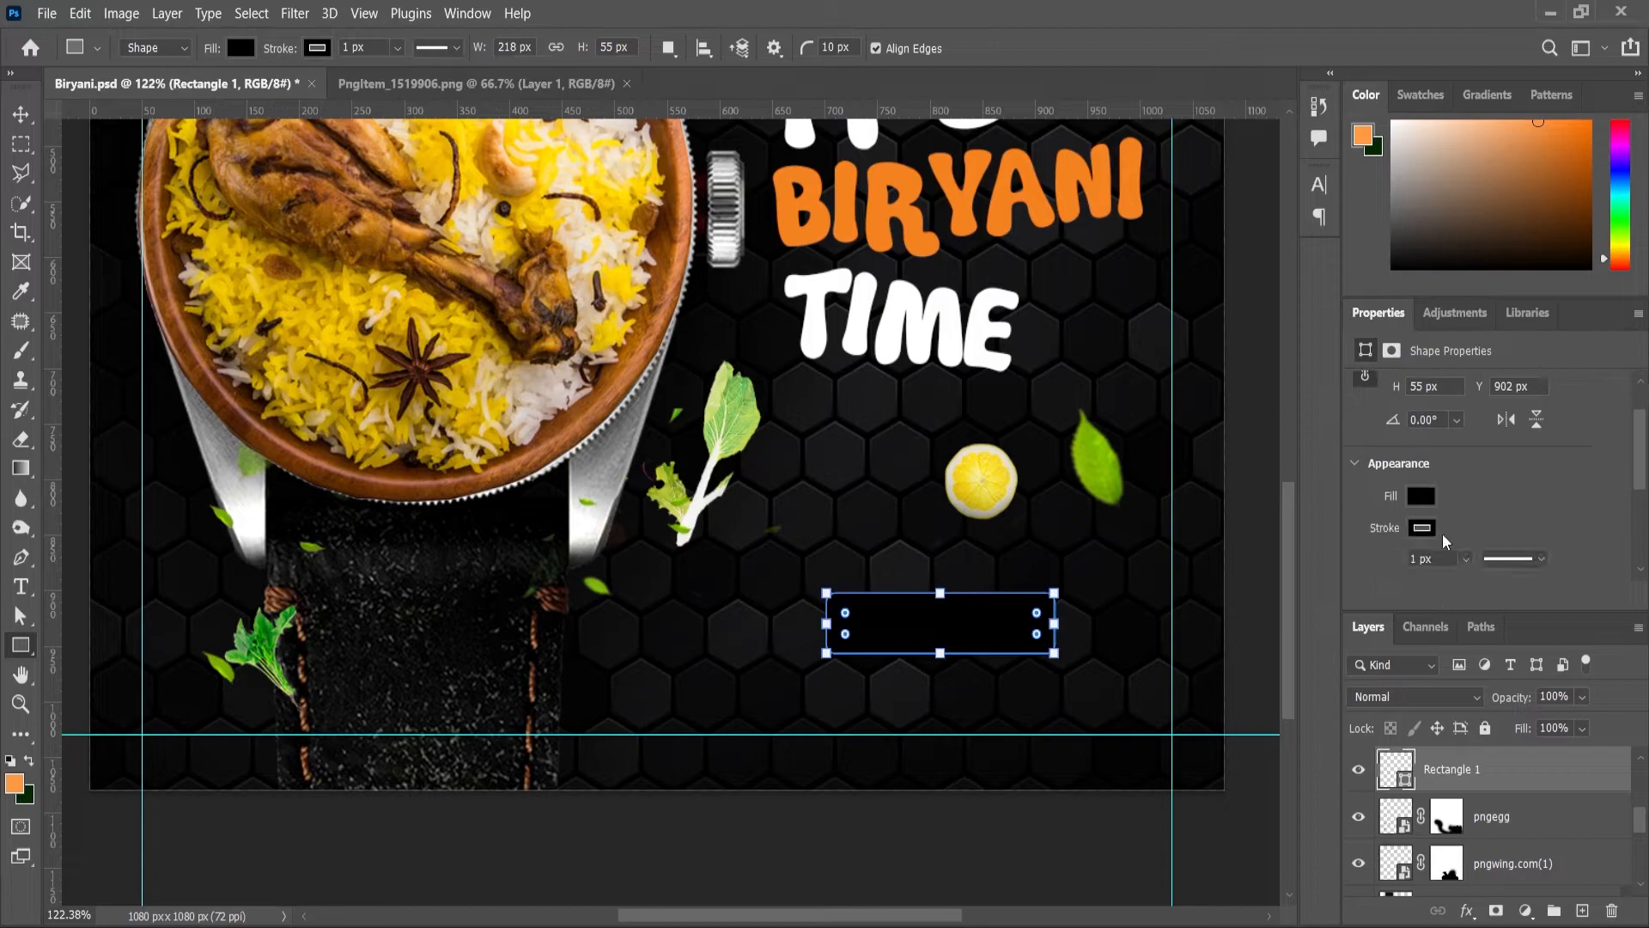
left_click(1425, 533)
left_click(1430, 633)
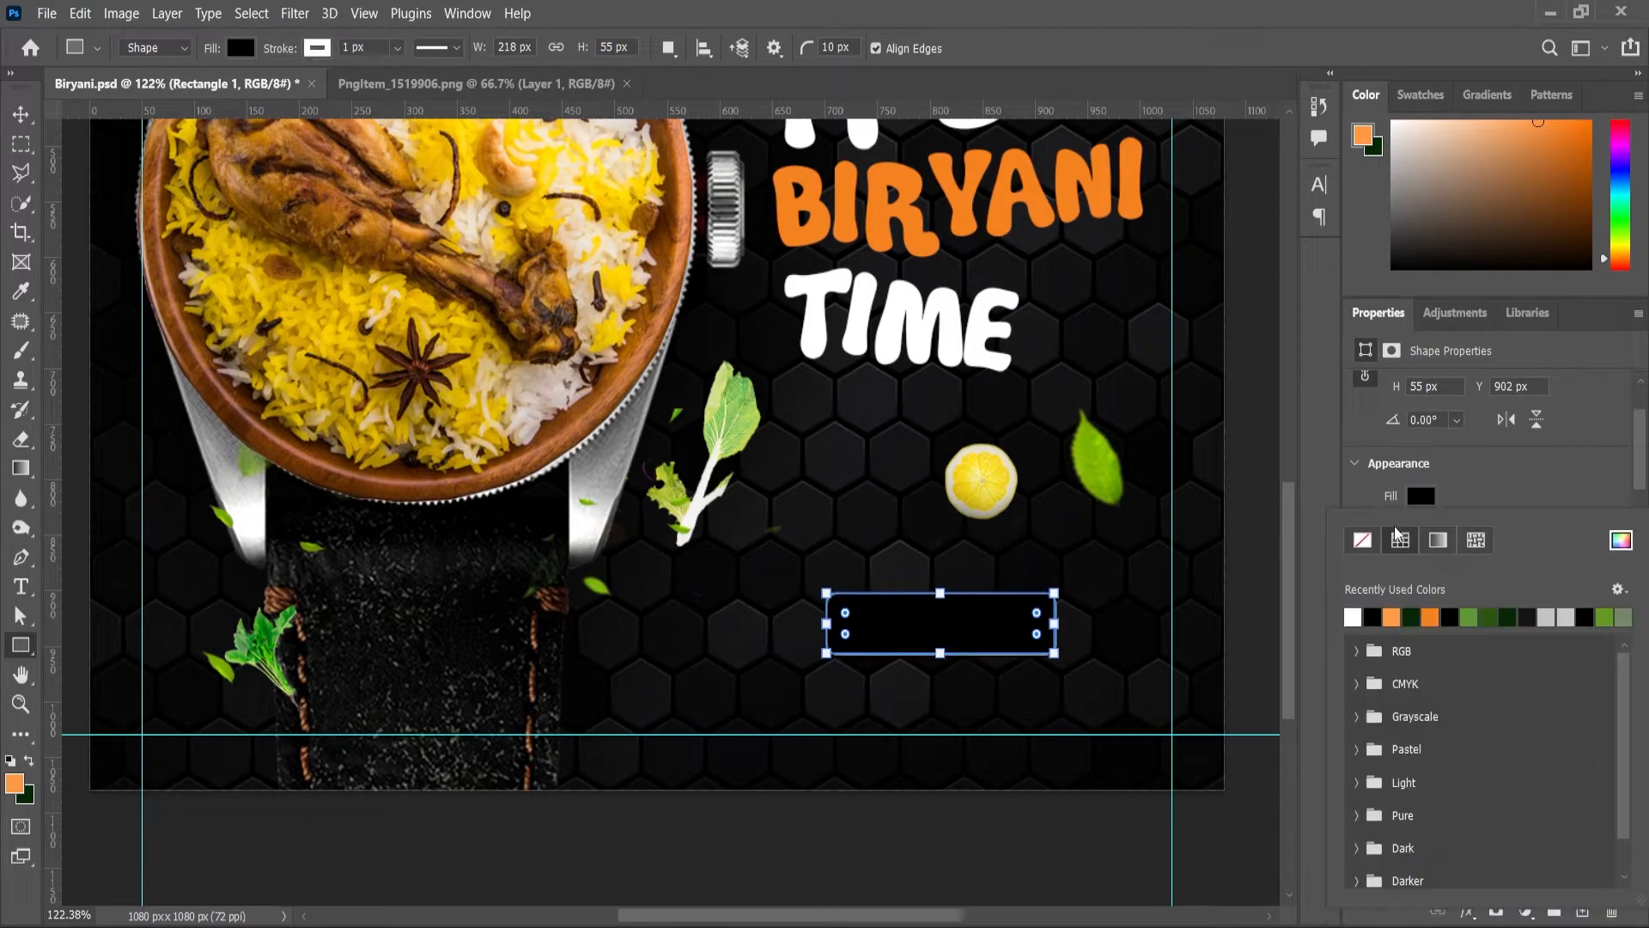
left_click(1362, 539)
left_click_drag(1041, 618, 1029, 622)
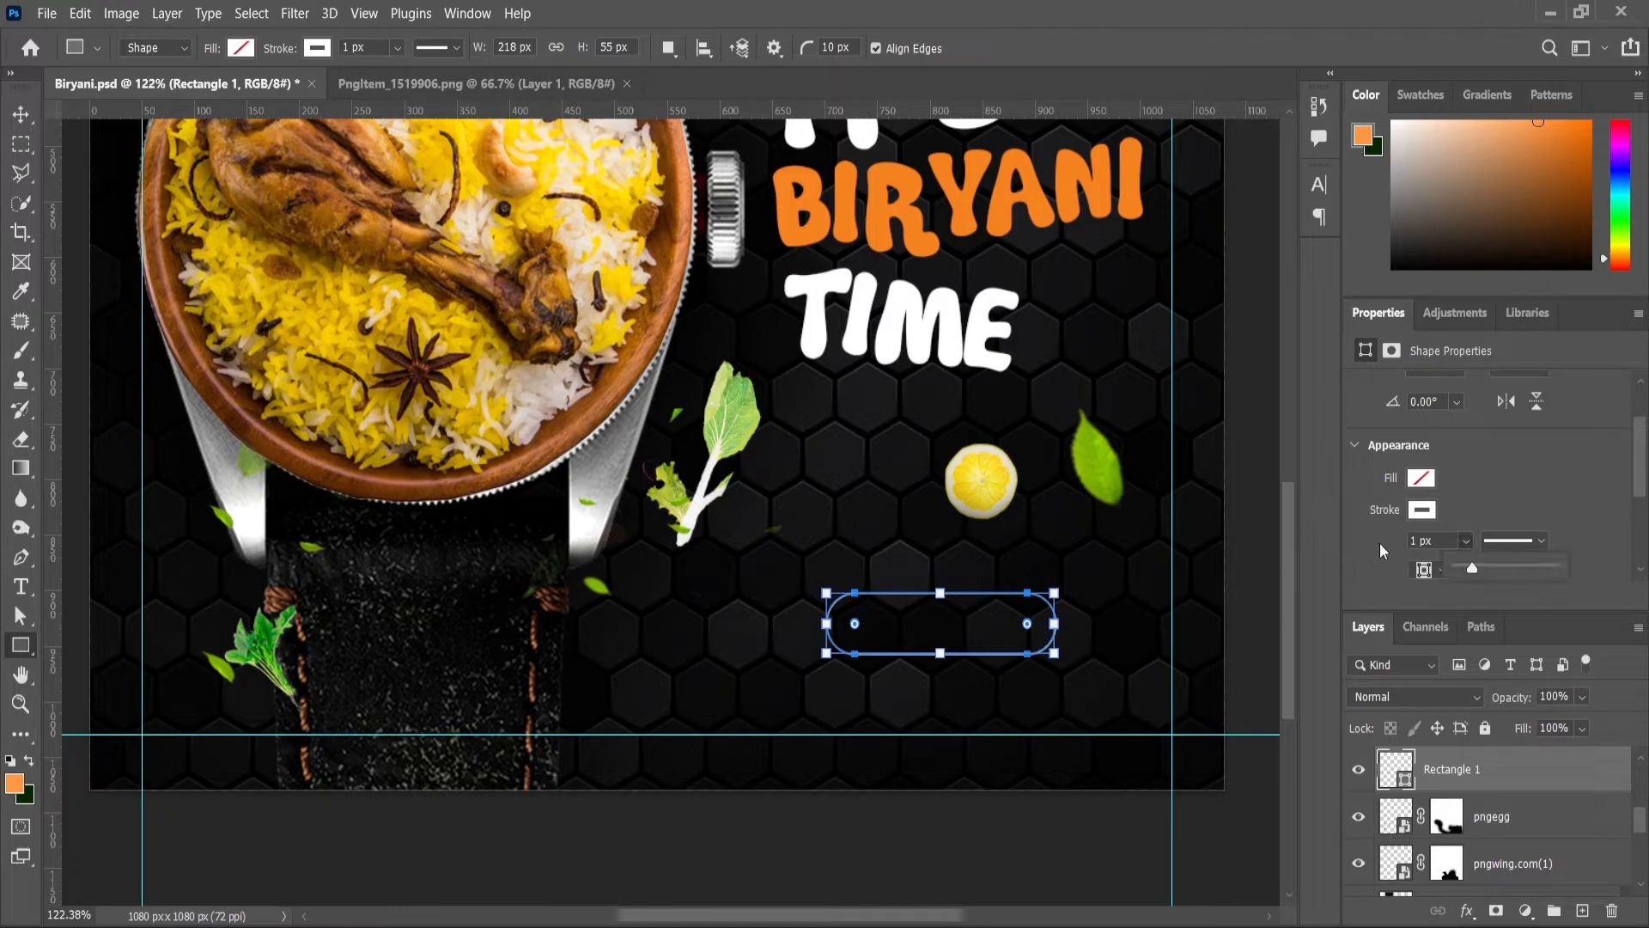
key("Return")
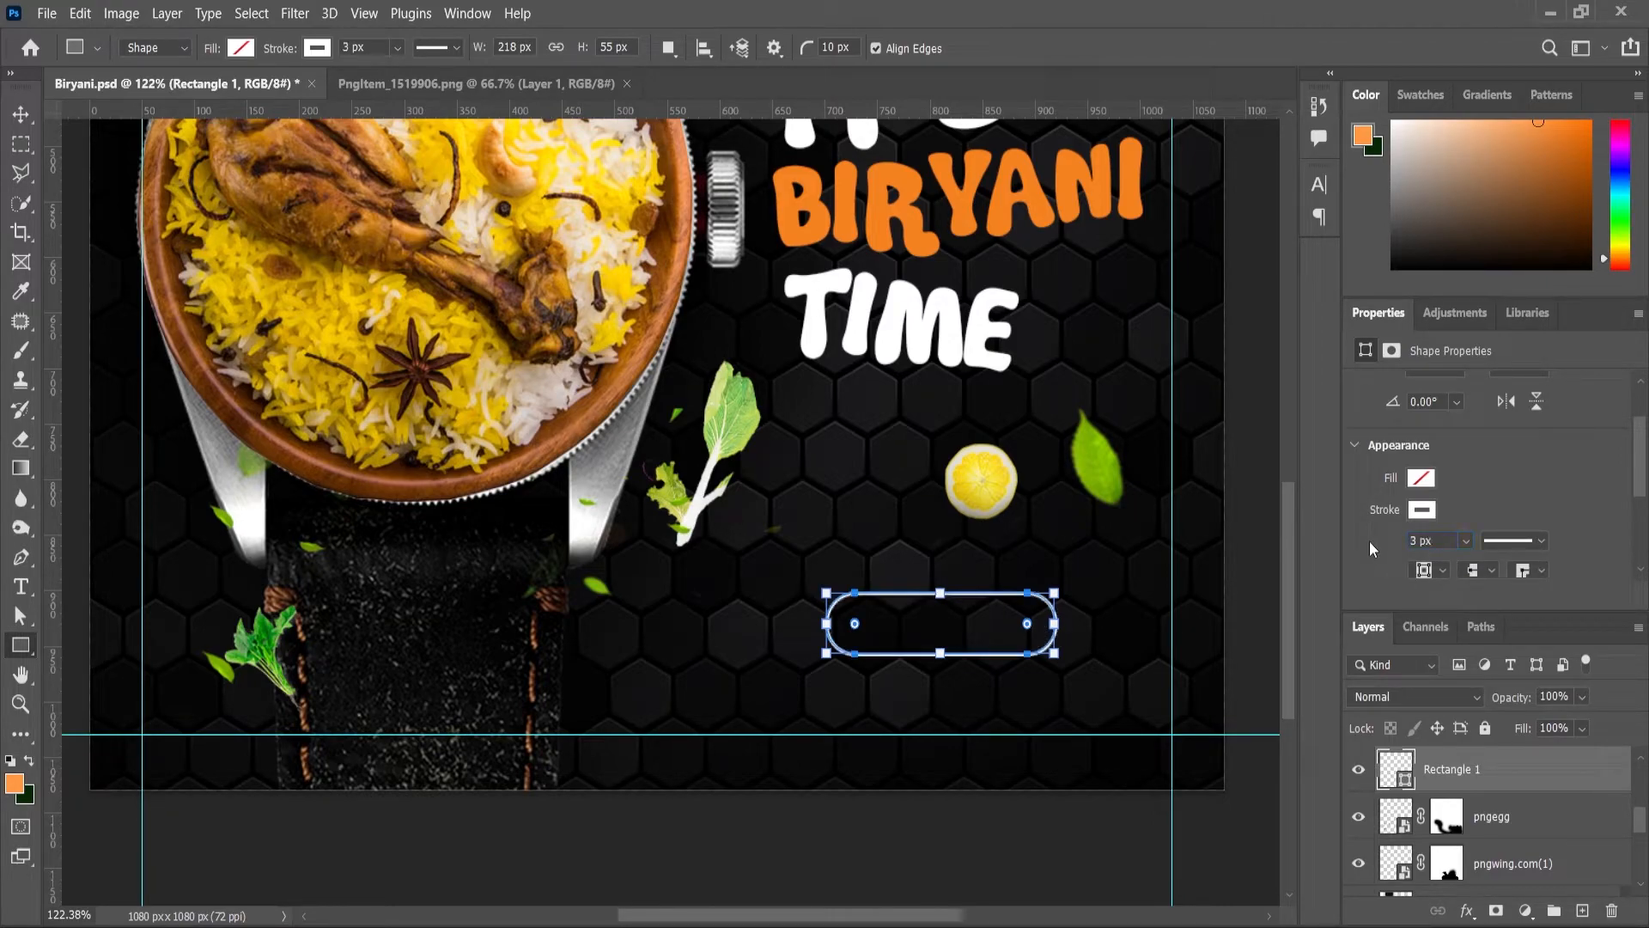
left_click(22, 587)
left_click(740, 671)
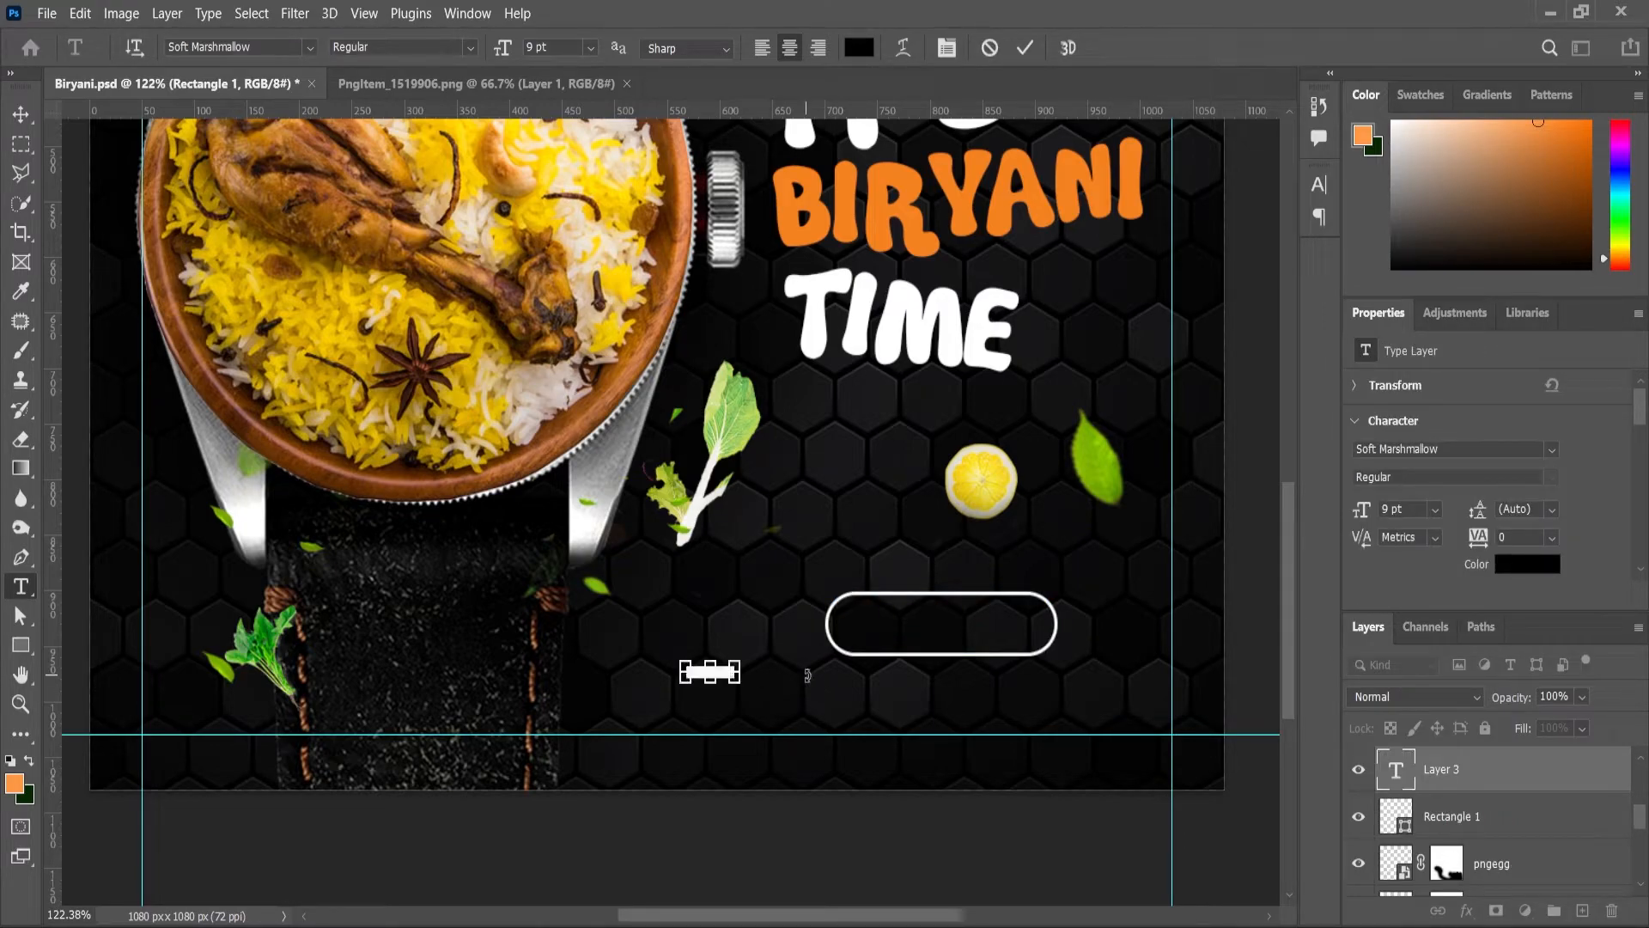
Step: Set the text to Poppins SemiBold in white #ffffff and commit it
type("POPP")
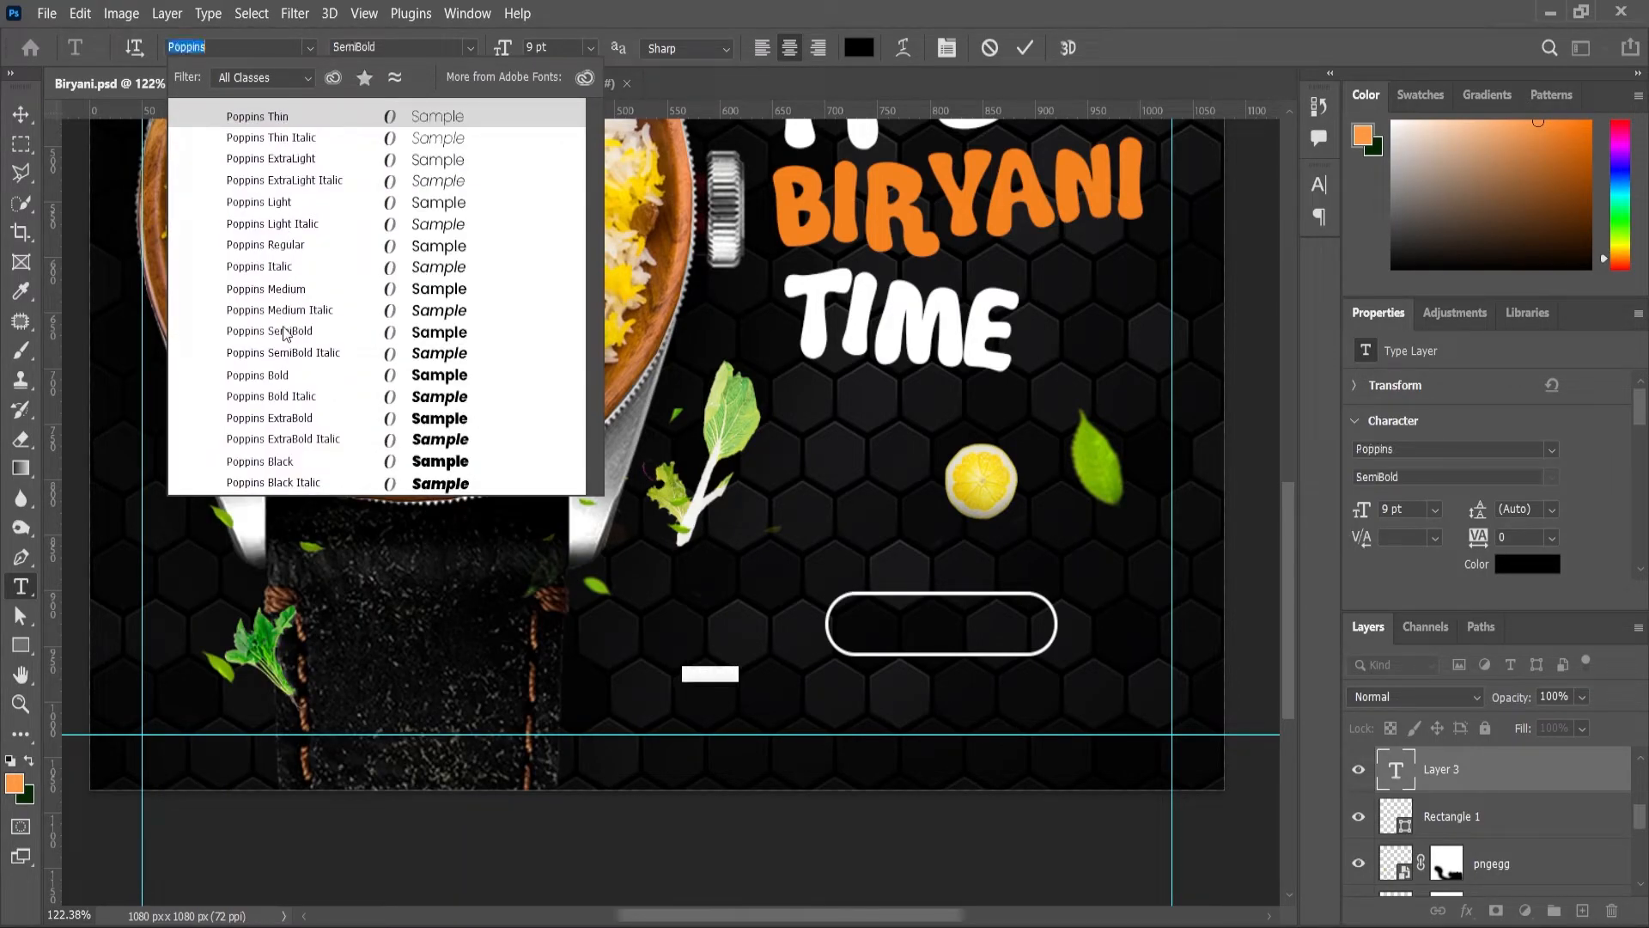
left_click(286, 332)
left_click(14, 783)
type("ffffff")
key("Return")
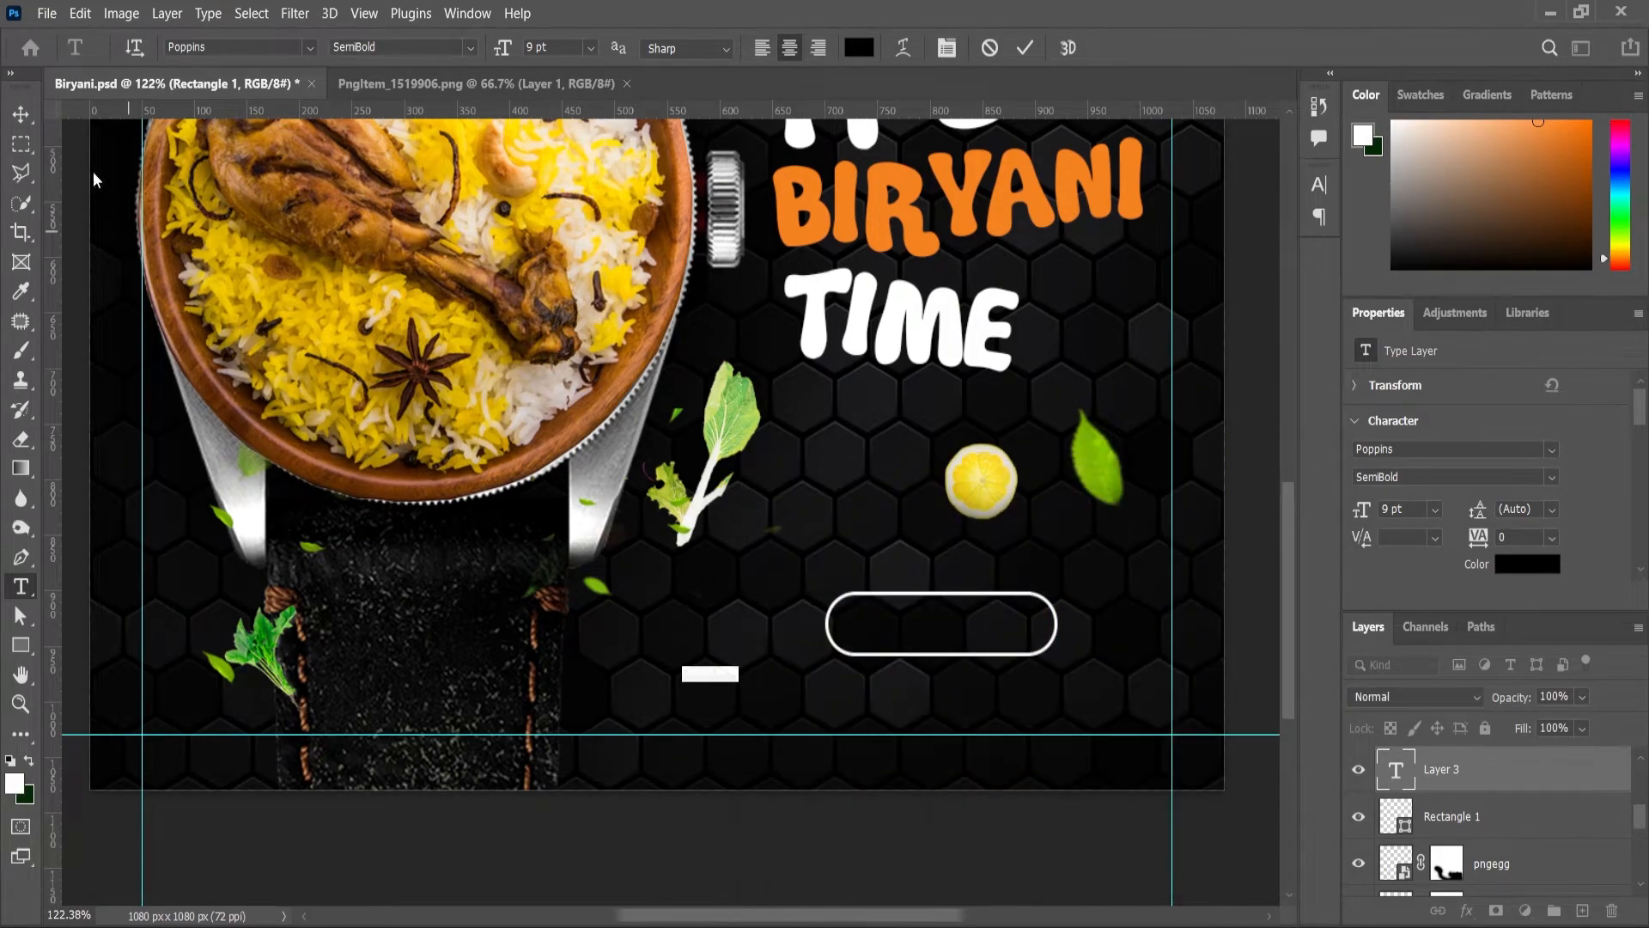
left_click(21, 115)
Step: Enlarge the text, correct 'NPW' to 'NOW', and move ORDER NOW into the pill outline
mouse_move(739, 670)
left_mouse_down()
mouse_move(806, 650)
mouse_move(770, 663)
left_mouse_up()
left_click(24, 587)
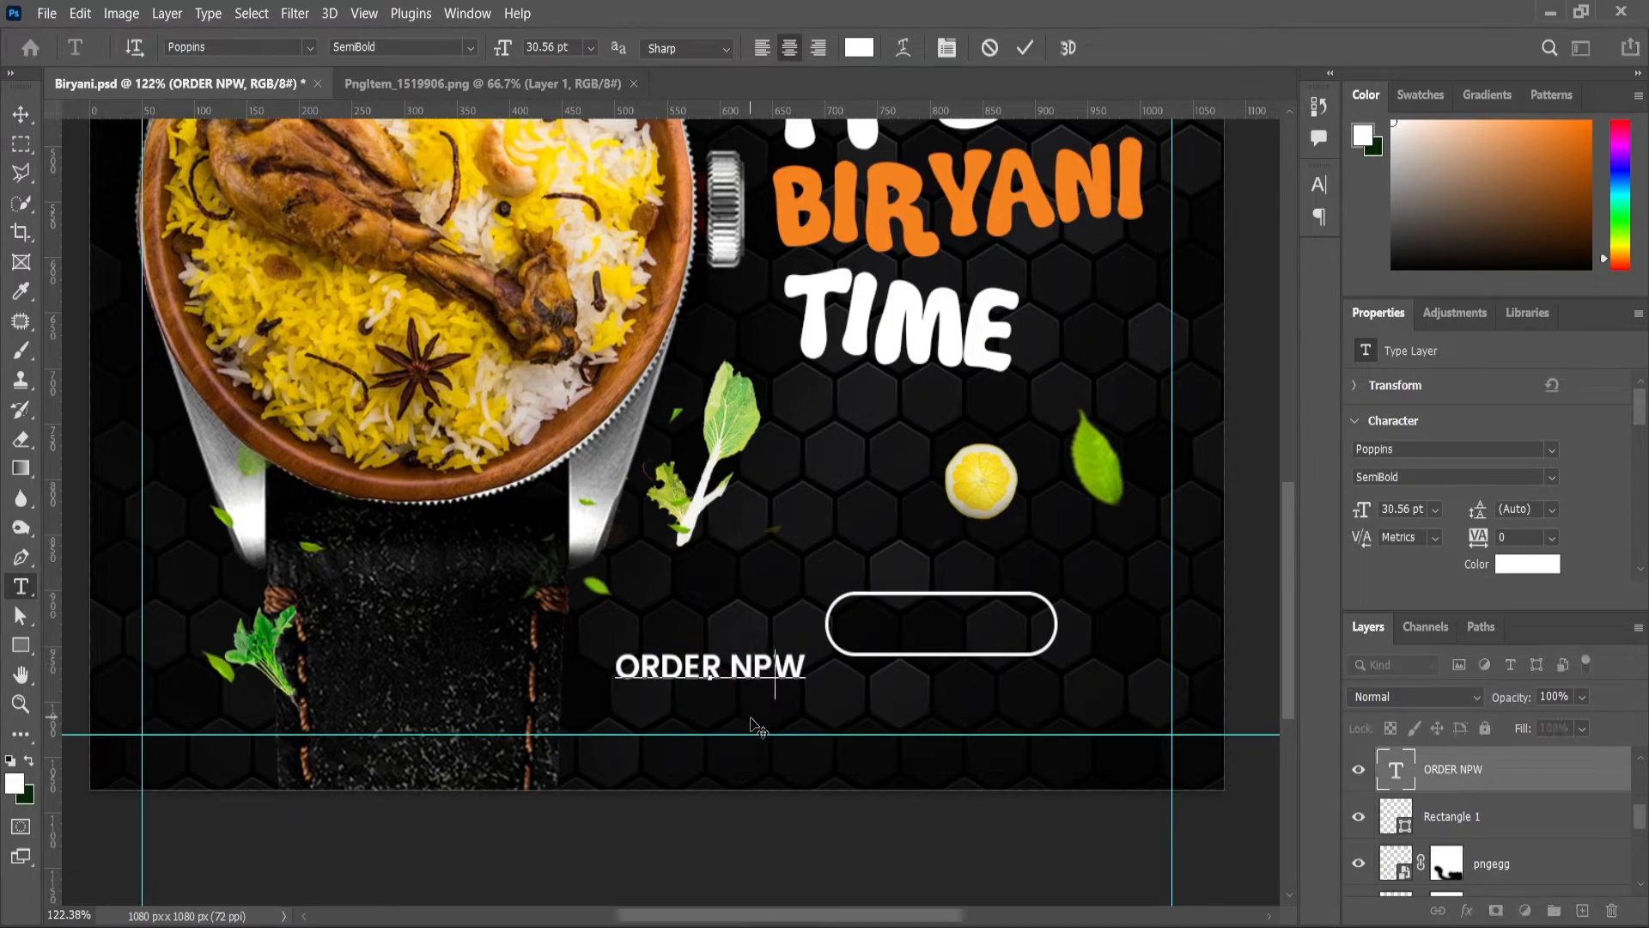
type("O")
left_click(21, 114)
left_click_drag(713, 673, 937, 629)
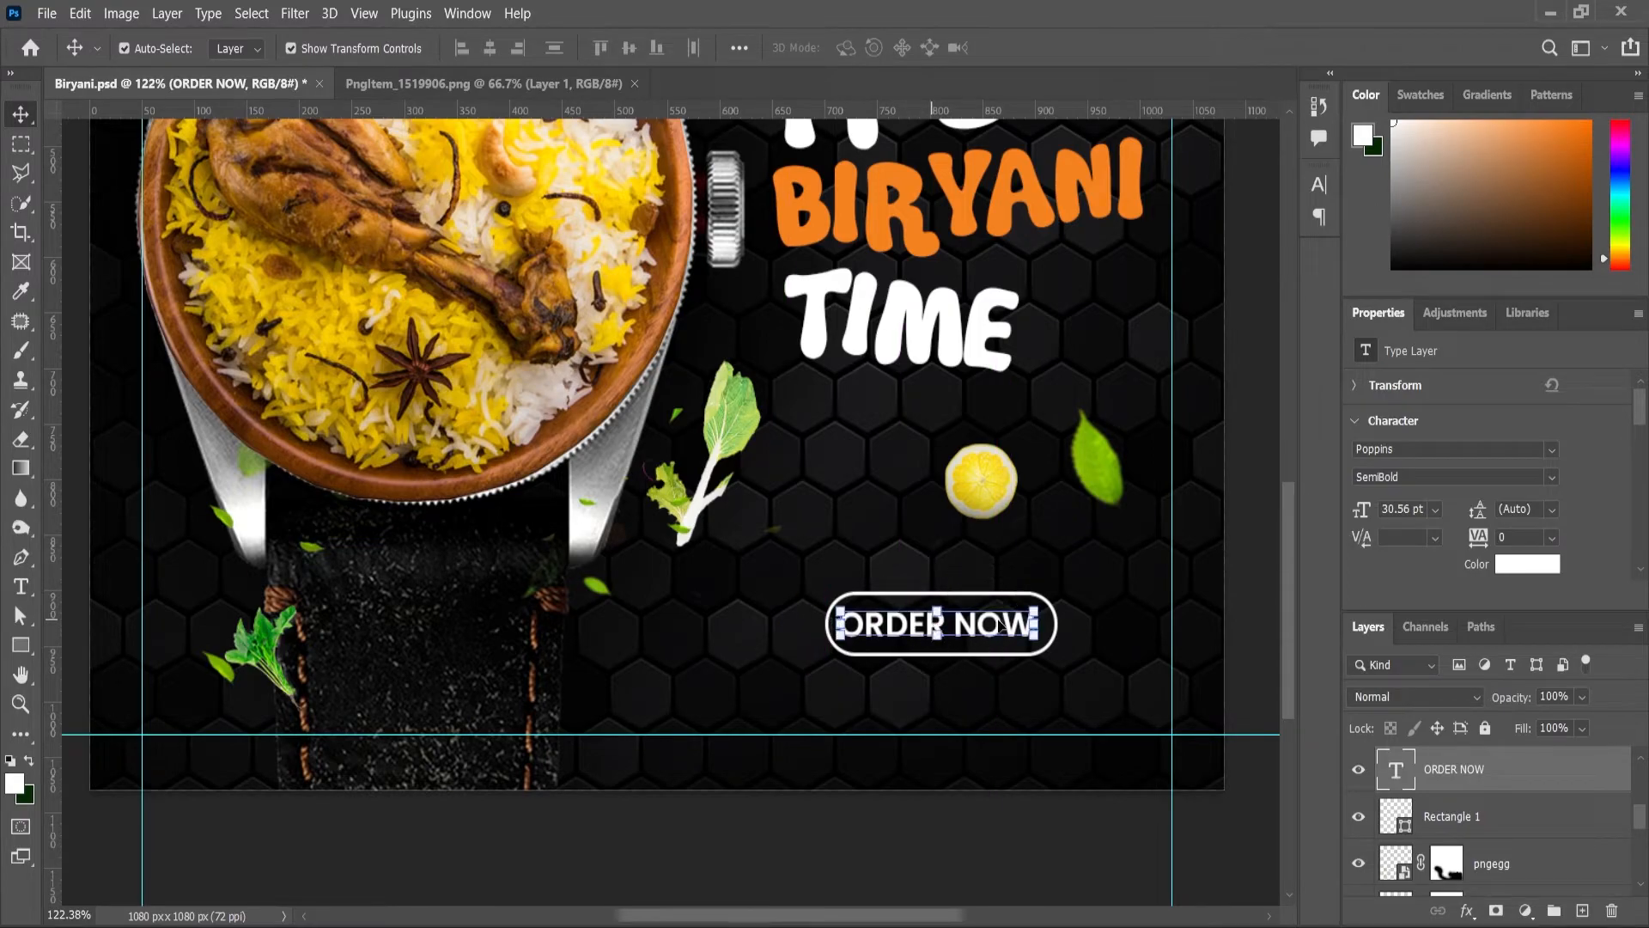
Step: Centre the ORDER NOW text within the rounded rectangle and nudge the button down slightly
scroll(994, 625, "up", 5)
left_click(1051, 638, "shift")
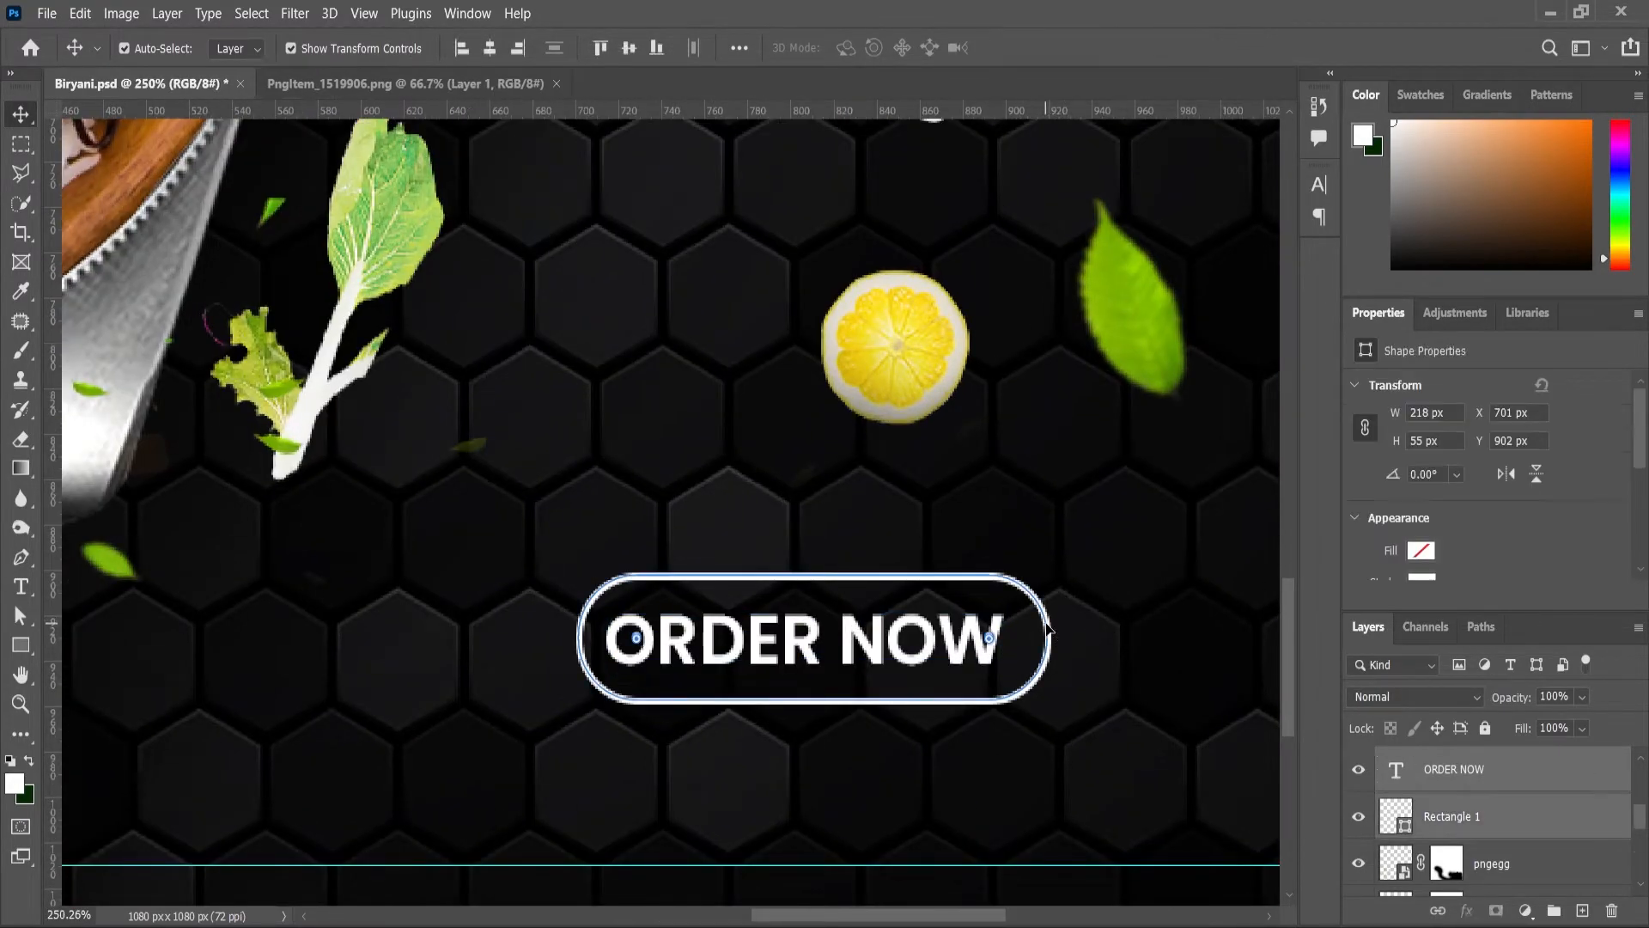
left_click(489, 48)
key("ctrl+z")
scroll(736, 404, "down", 5)
scroll(767, 489, "up", 4)
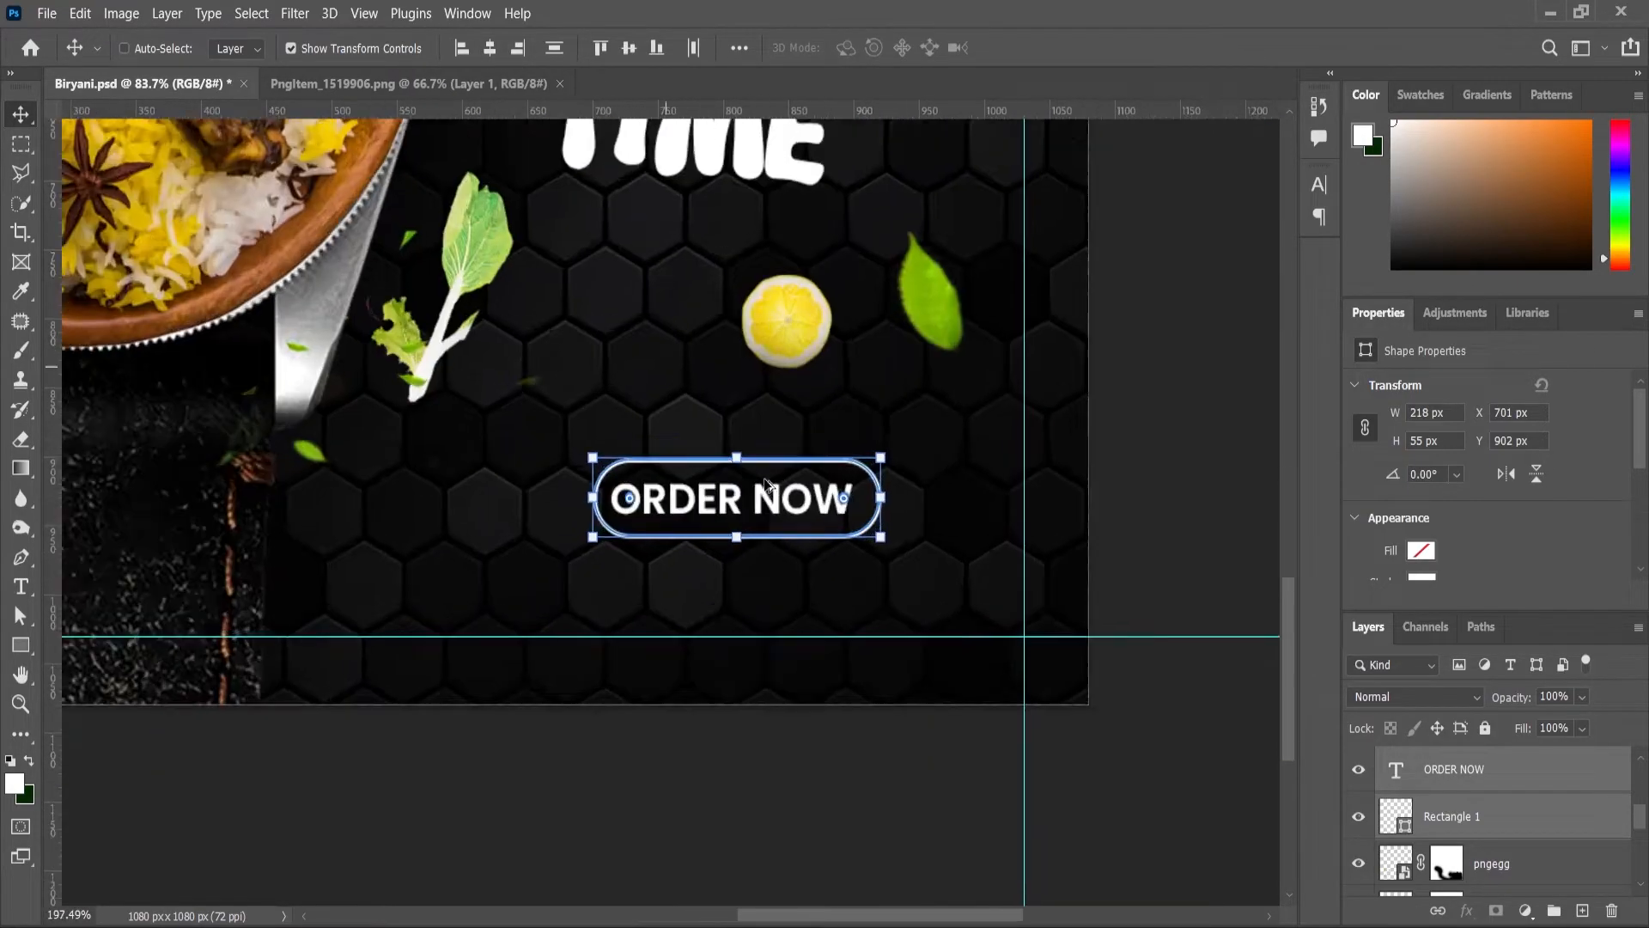
left_click(499, 50)
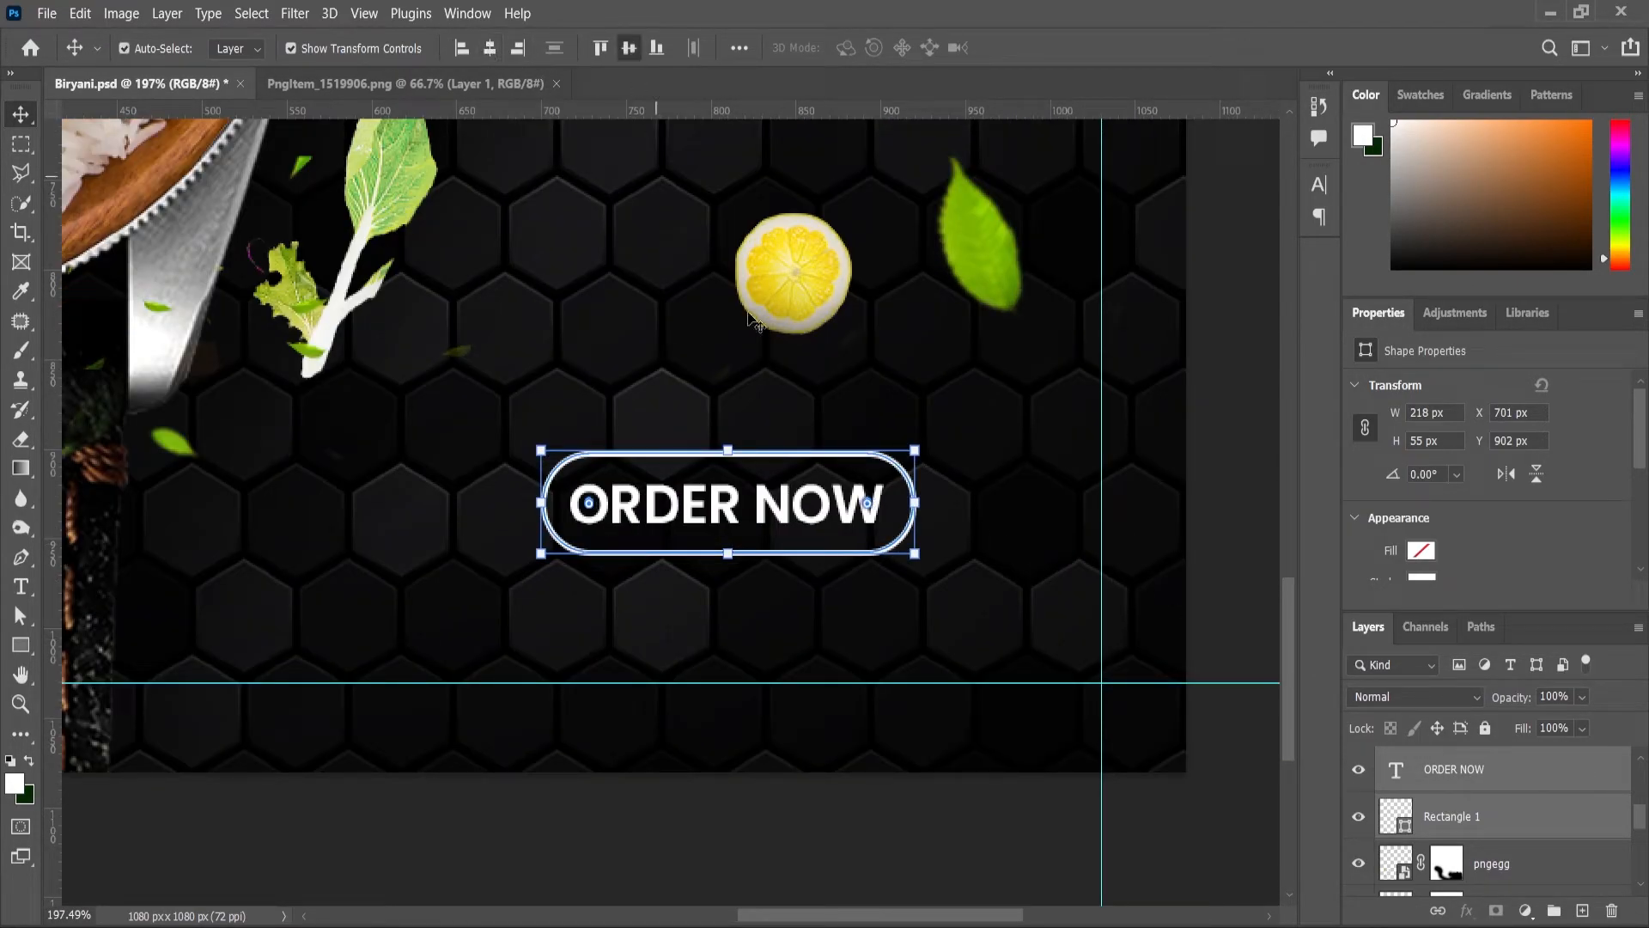
left_click_drag(831, 455, 832, 462)
Step: Add a Drop Shadow effect to the button outline layer
scroll(893, 443, "down", 1)
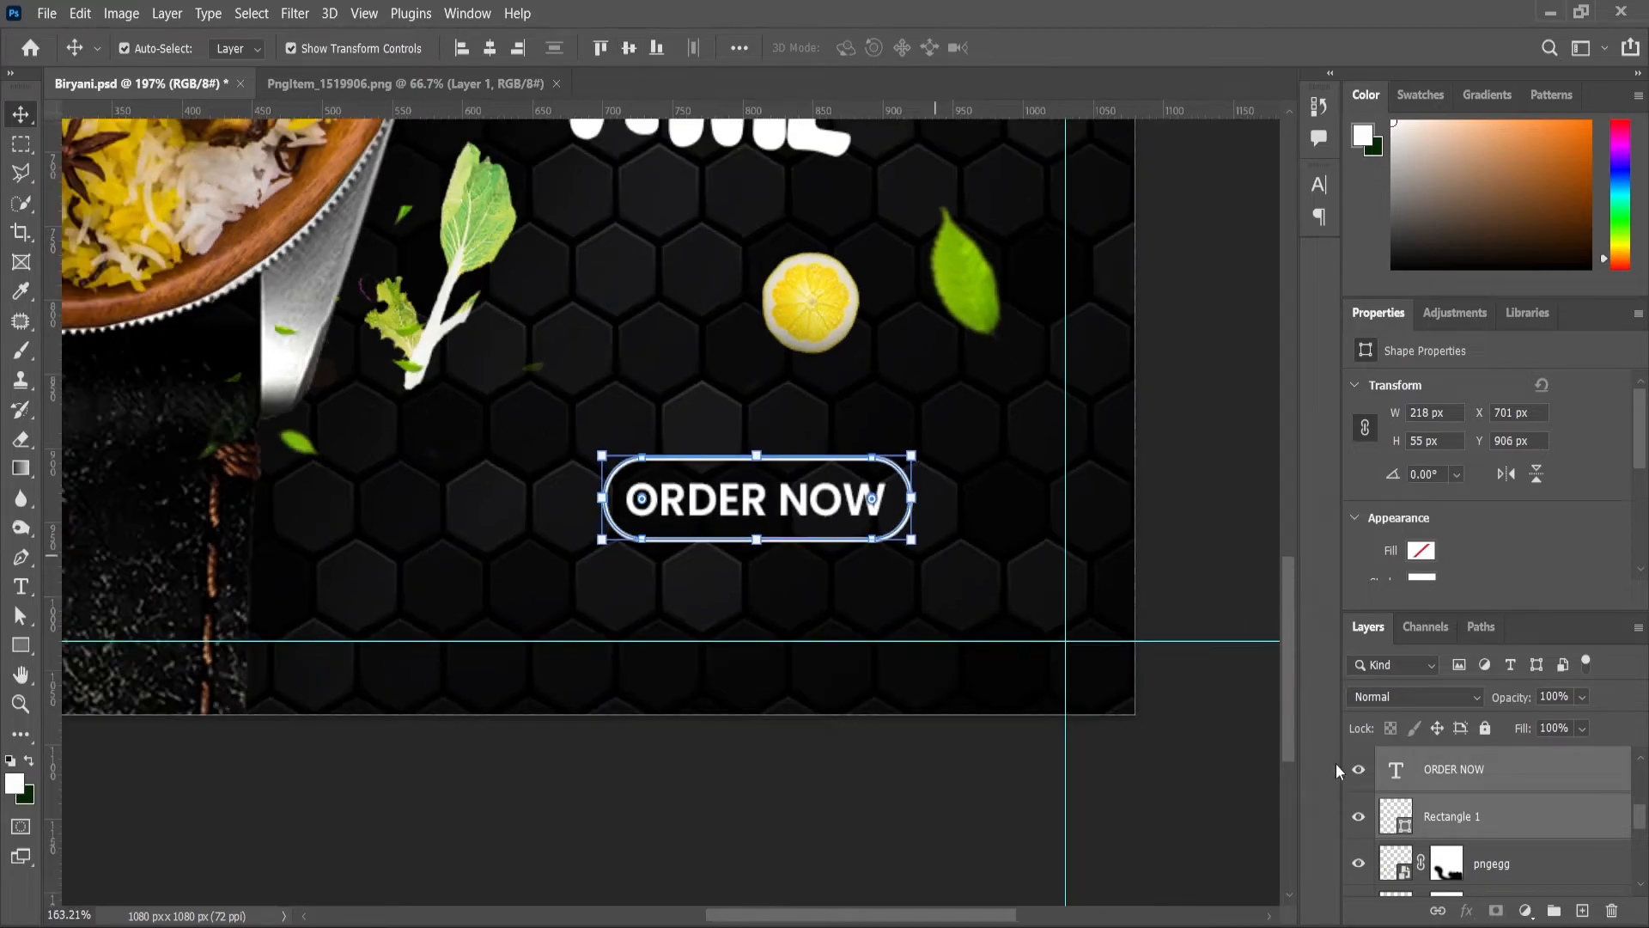
left_click(1454, 825)
left_click(1468, 912)
left_click(1467, 900)
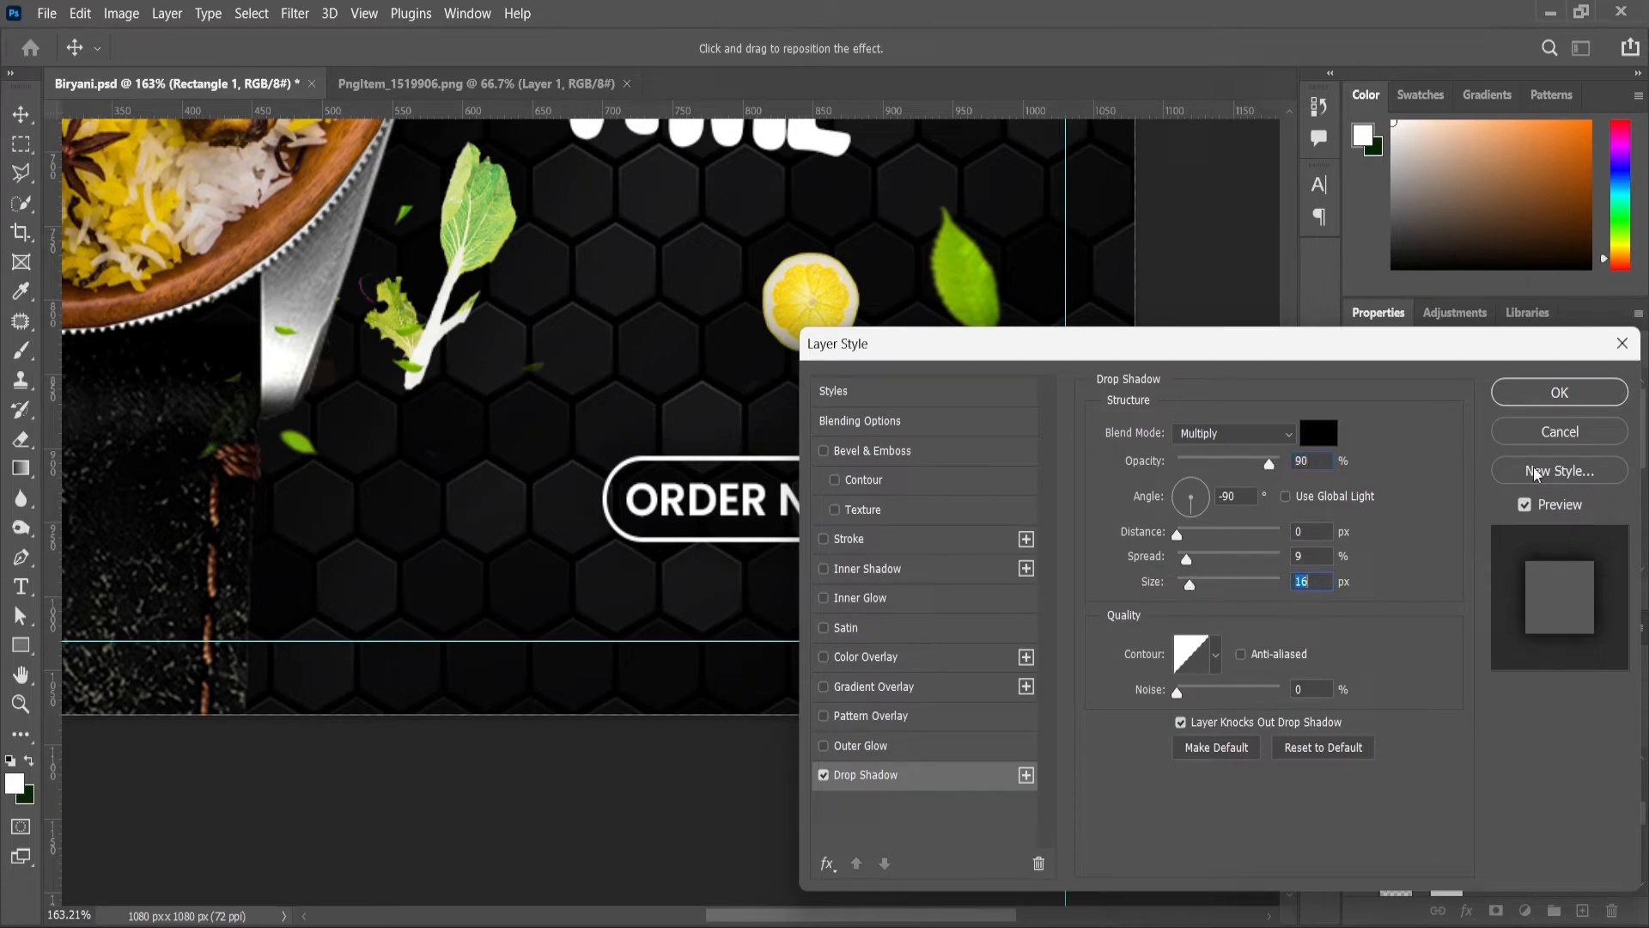
left_click(1559, 392)
scroll(1079, 523, "down", 2)
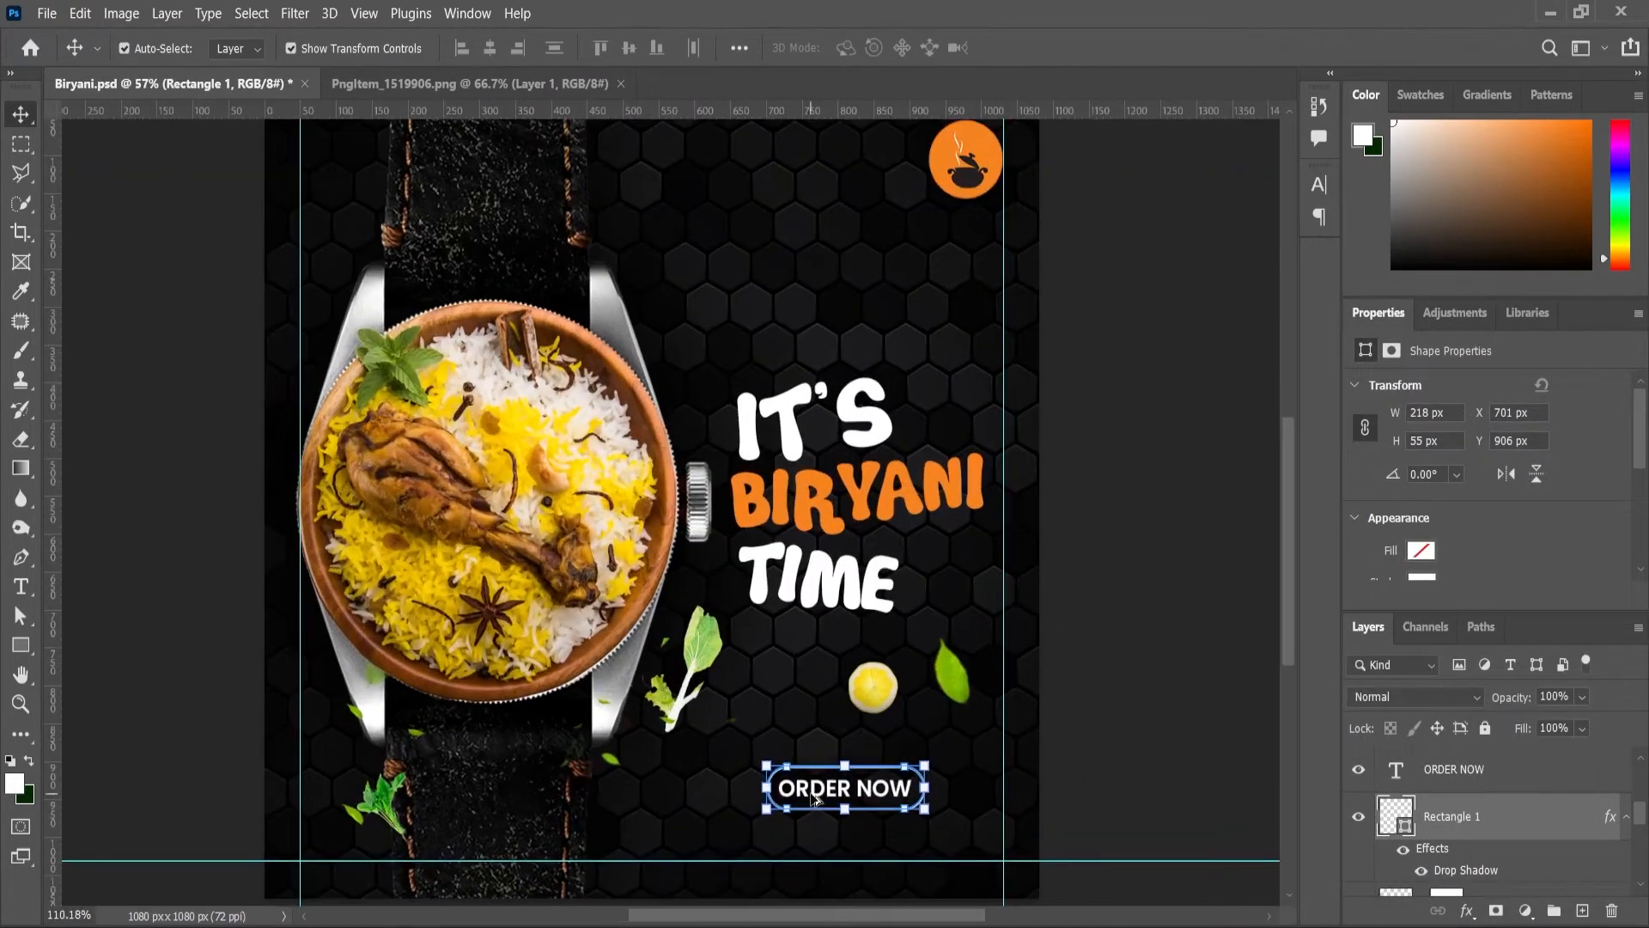
scroll(815, 800, "up", 2)
left_click(927, 795)
key("ctrl+z")
key("ctrl+z")
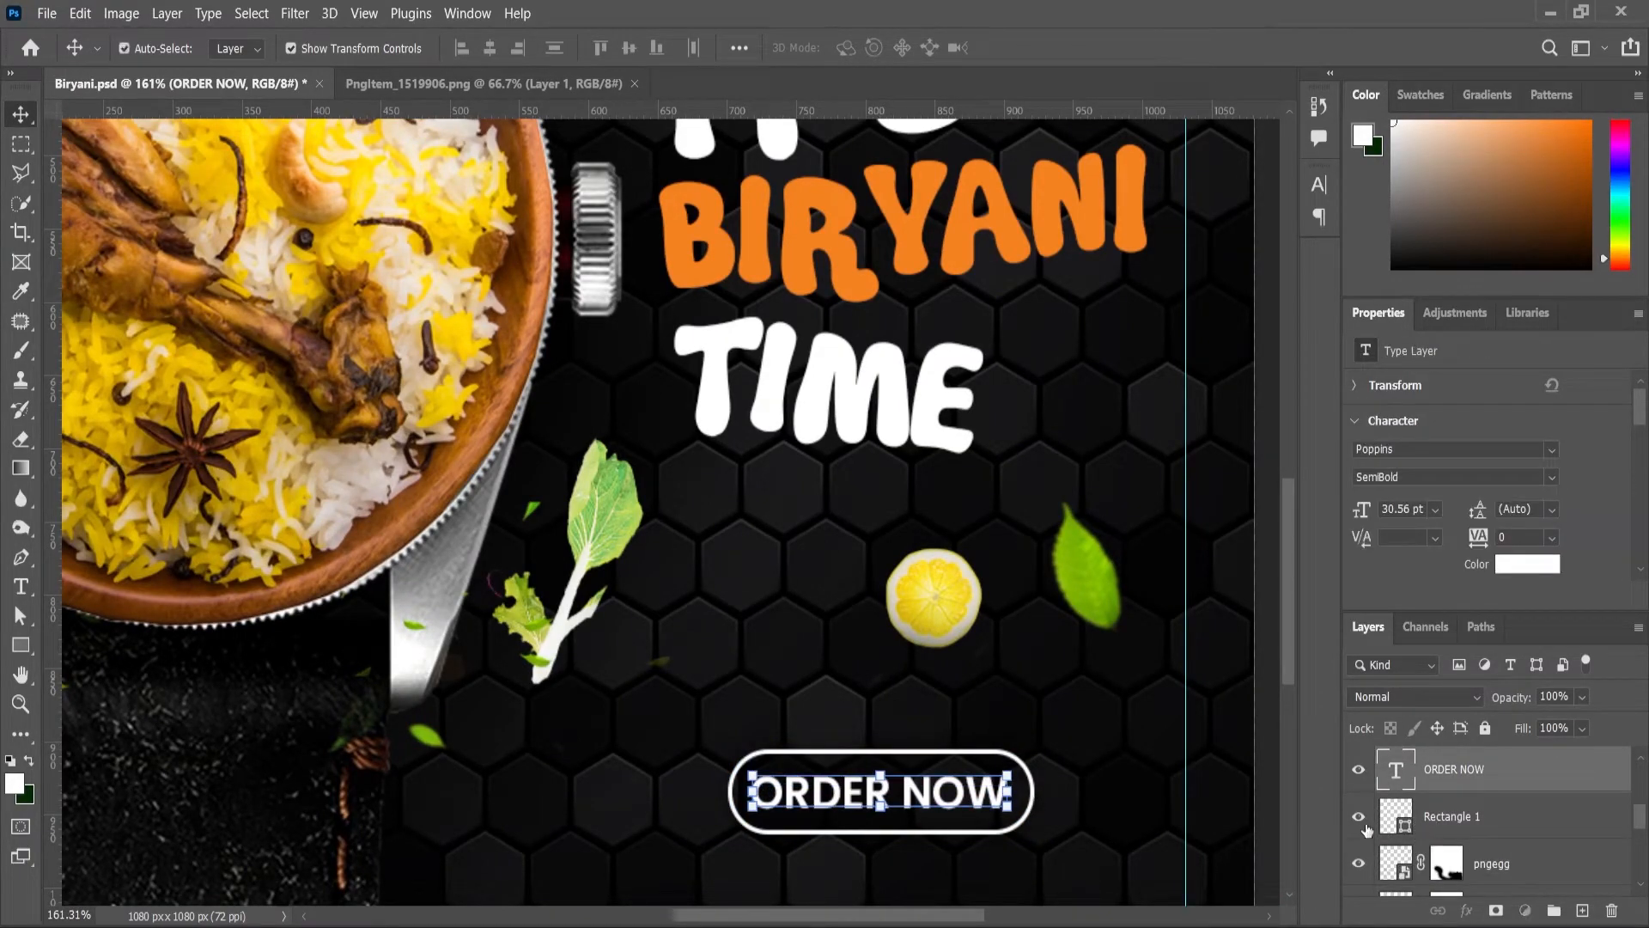
left_click(1000, 763)
left_click(999, 762)
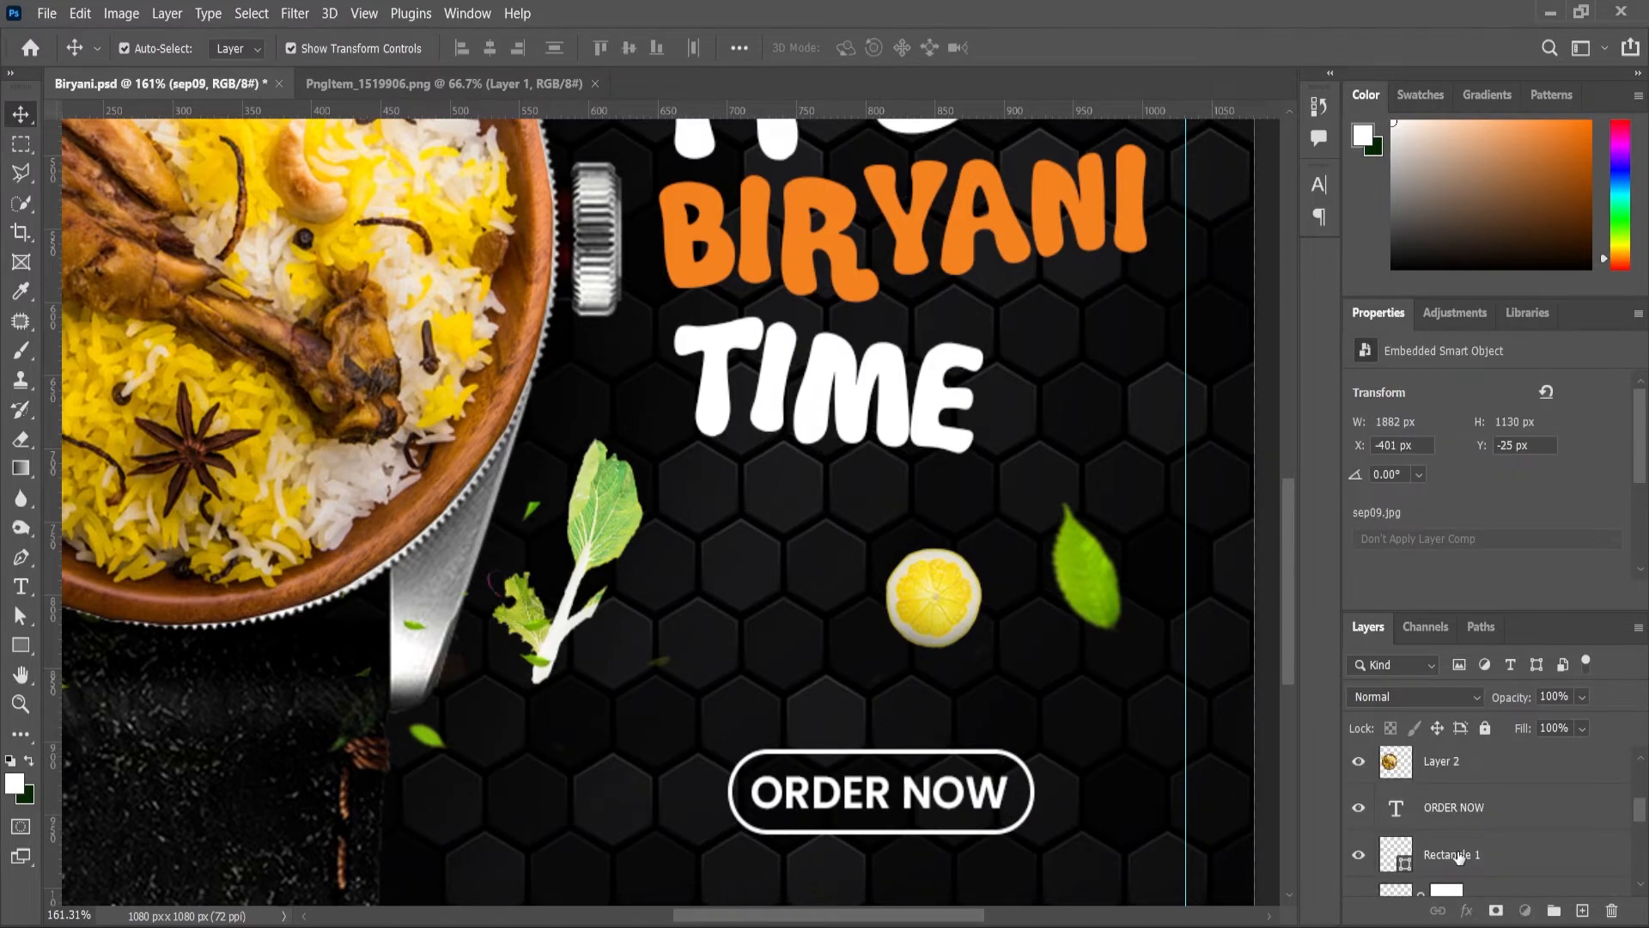
Step: Move the ORDER NOW text and button outline up slightly together
left_click(1457, 812)
left_click(1459, 856, "ctrl")
scroll(998, 761, "up", 4)
left_click_drag(993, 756, 991, 703)
scroll(991, 703, "down", 5)
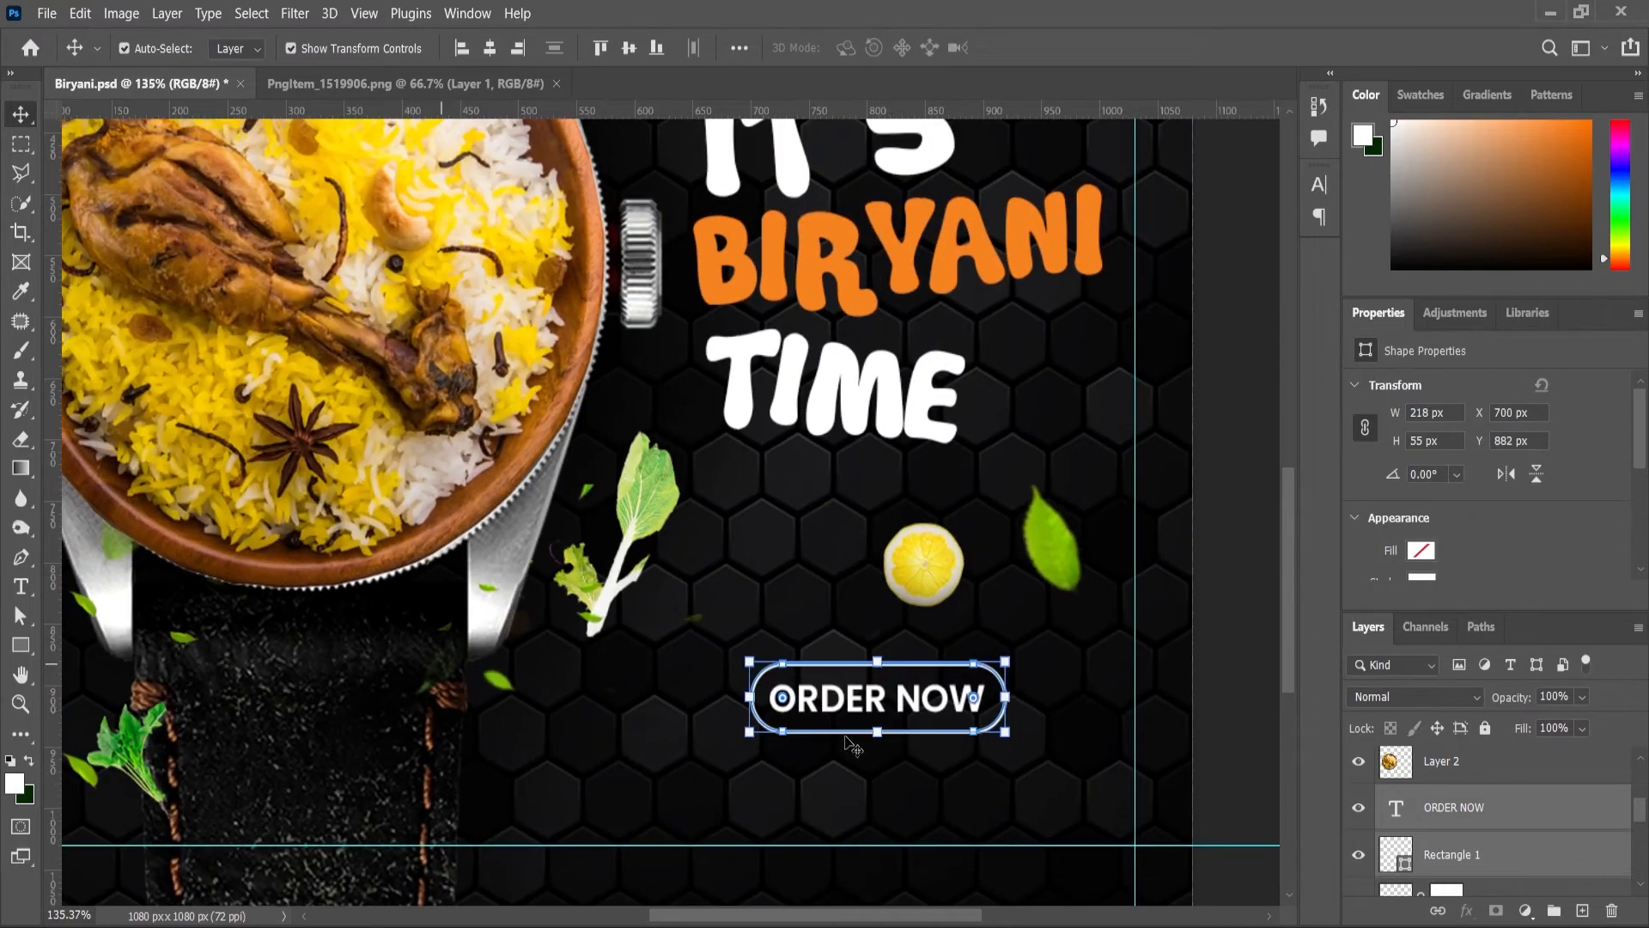
left_click(1228, 715)
Step: Duplicate ORDER NOW below the button and retype it as the contact phone number
left_click(938, 703)
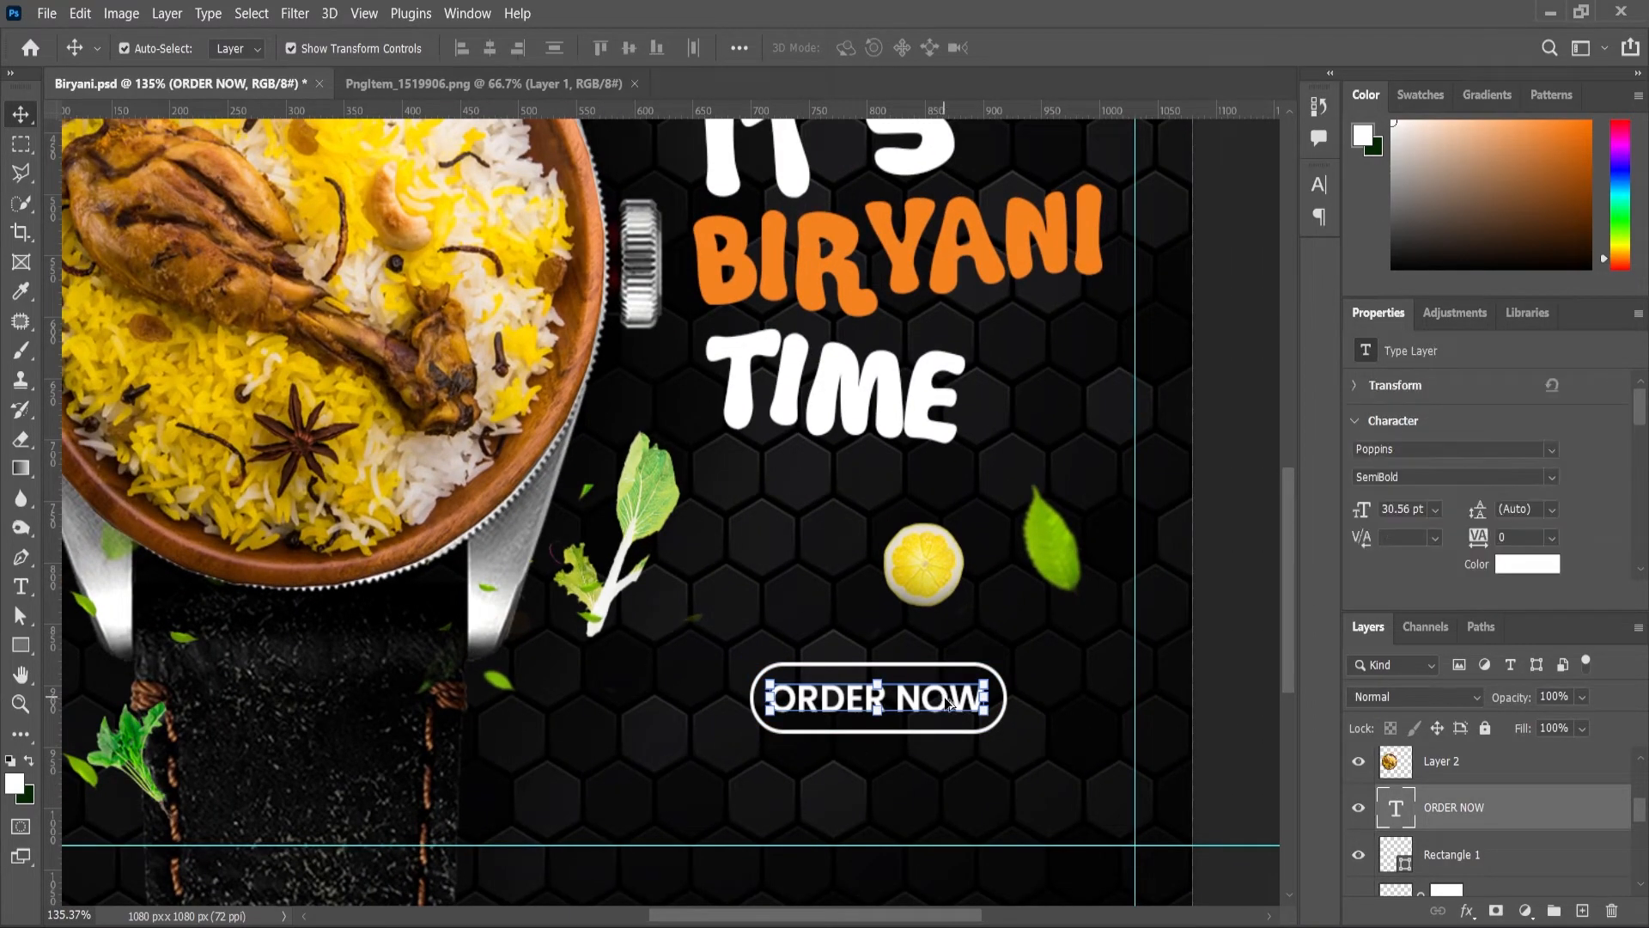
left_click_drag(944, 703, 940, 777)
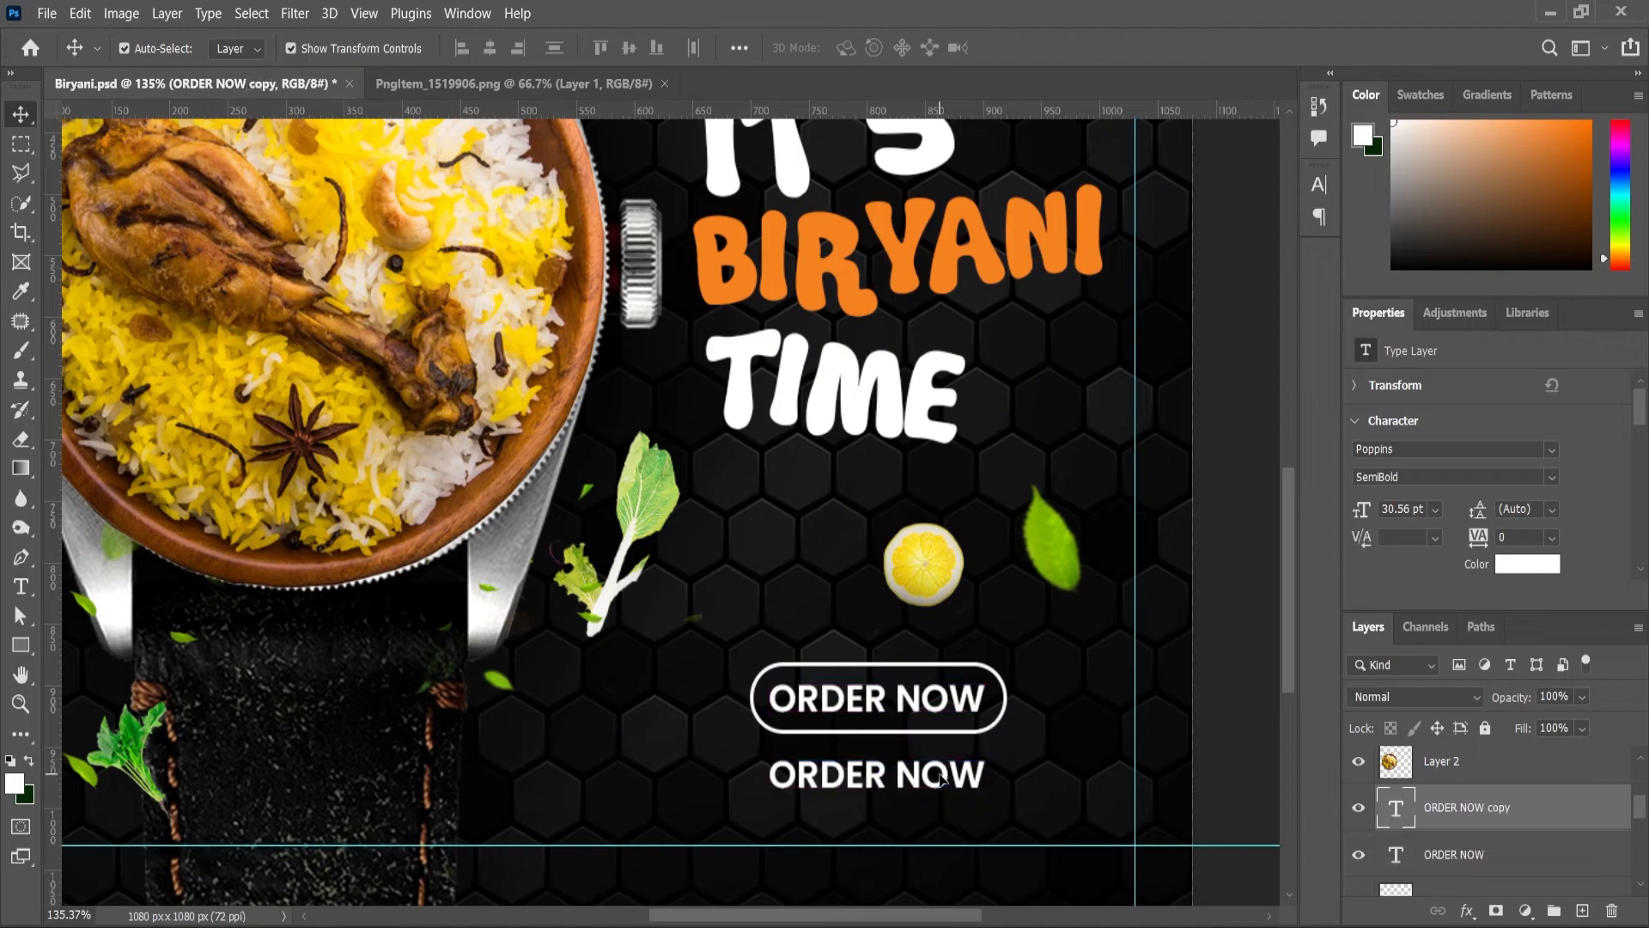
double_click(941, 778)
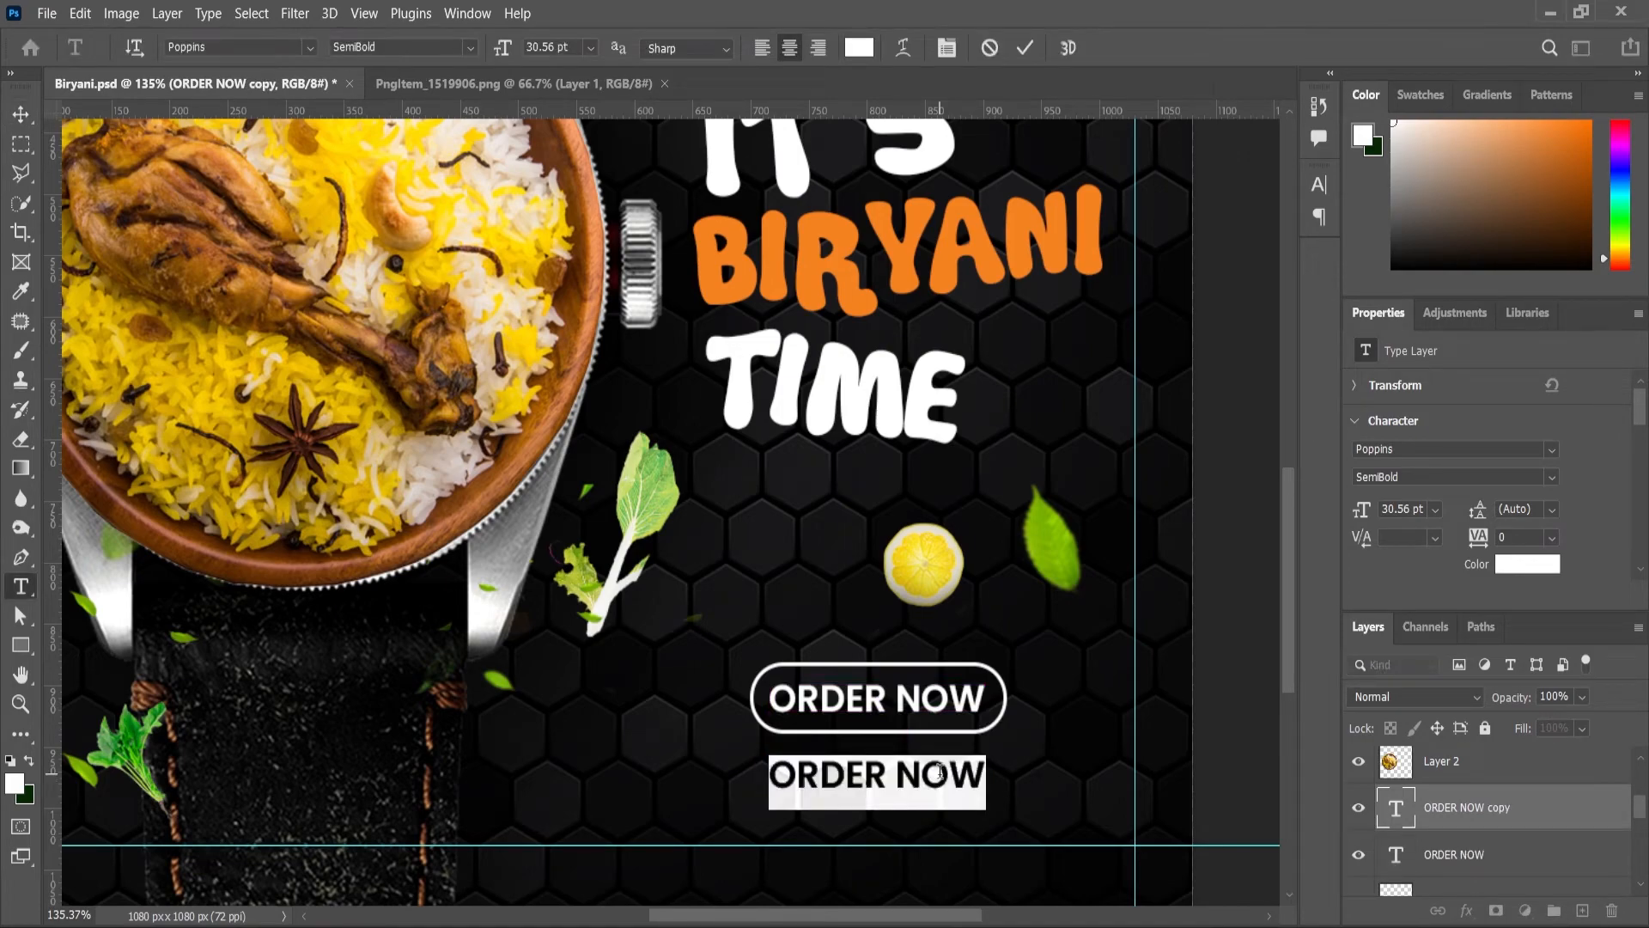
key("BackSpace")
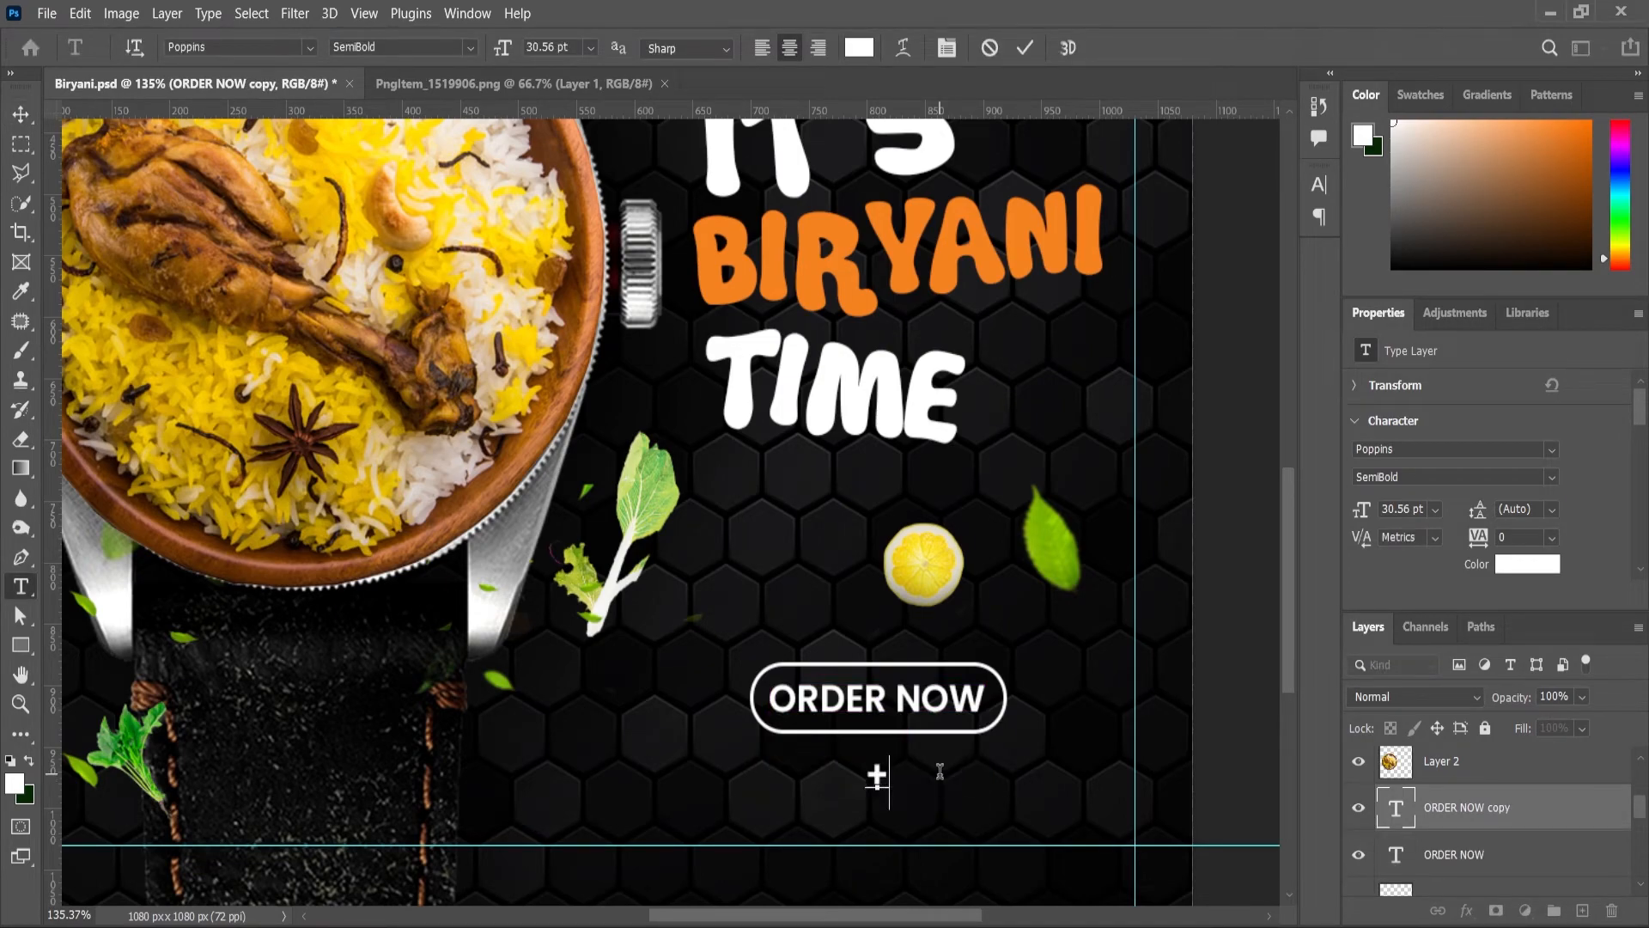
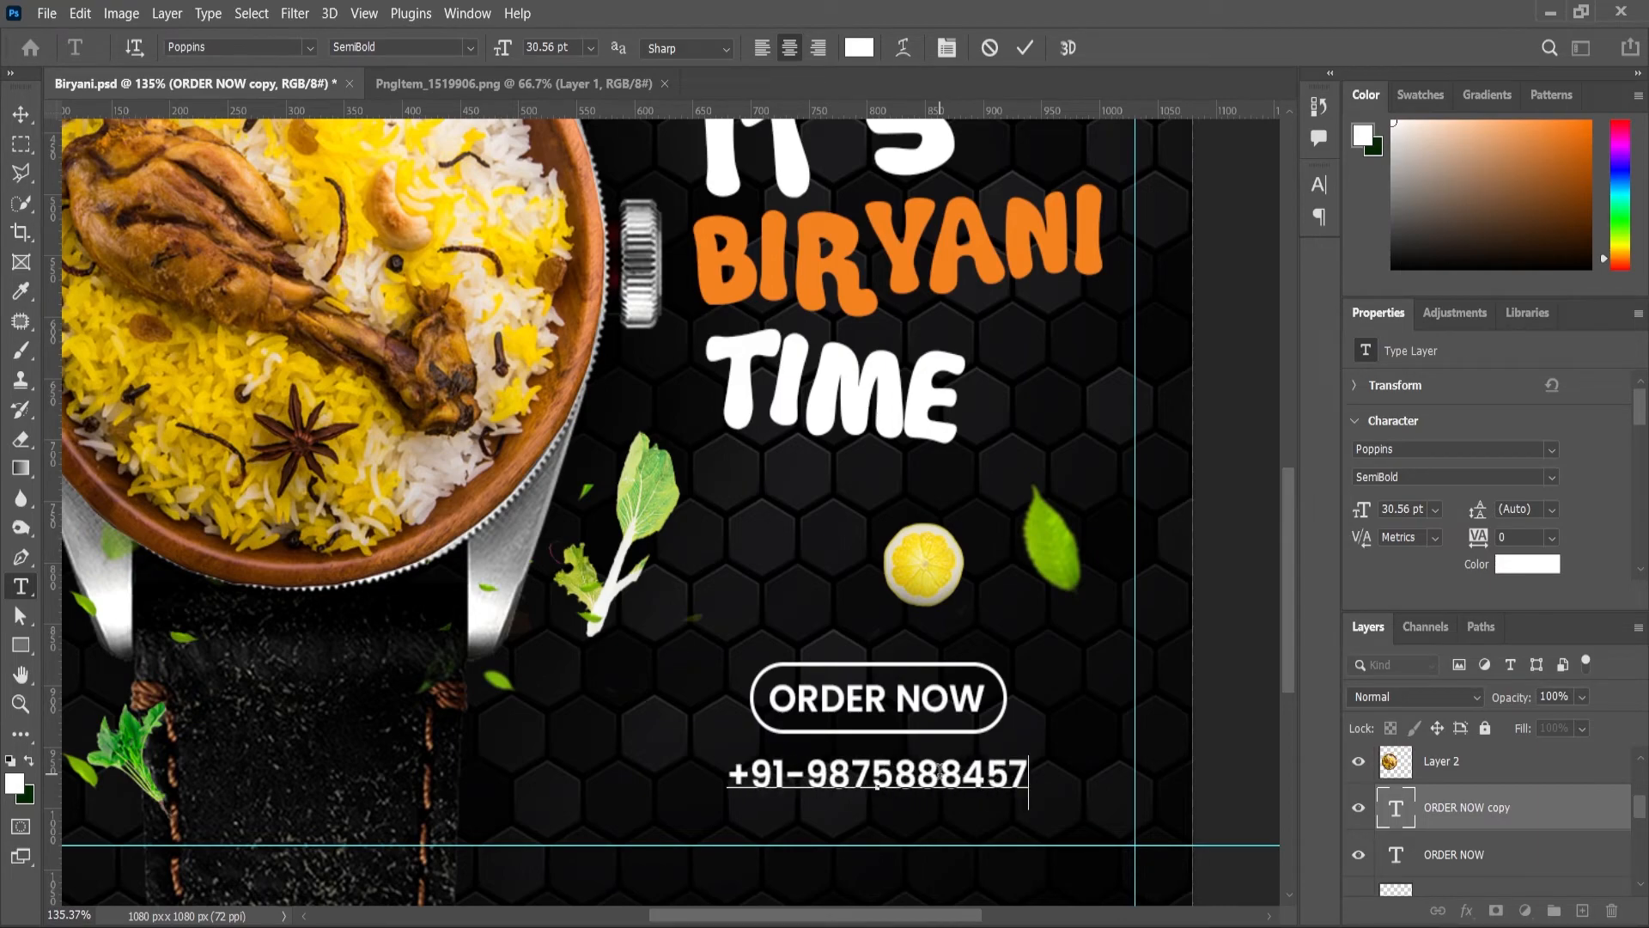
left_click(14, 116)
Step: Scale the phone number up to about 106% and nudge it up slightly
scroll(921, 684, "up", 1)
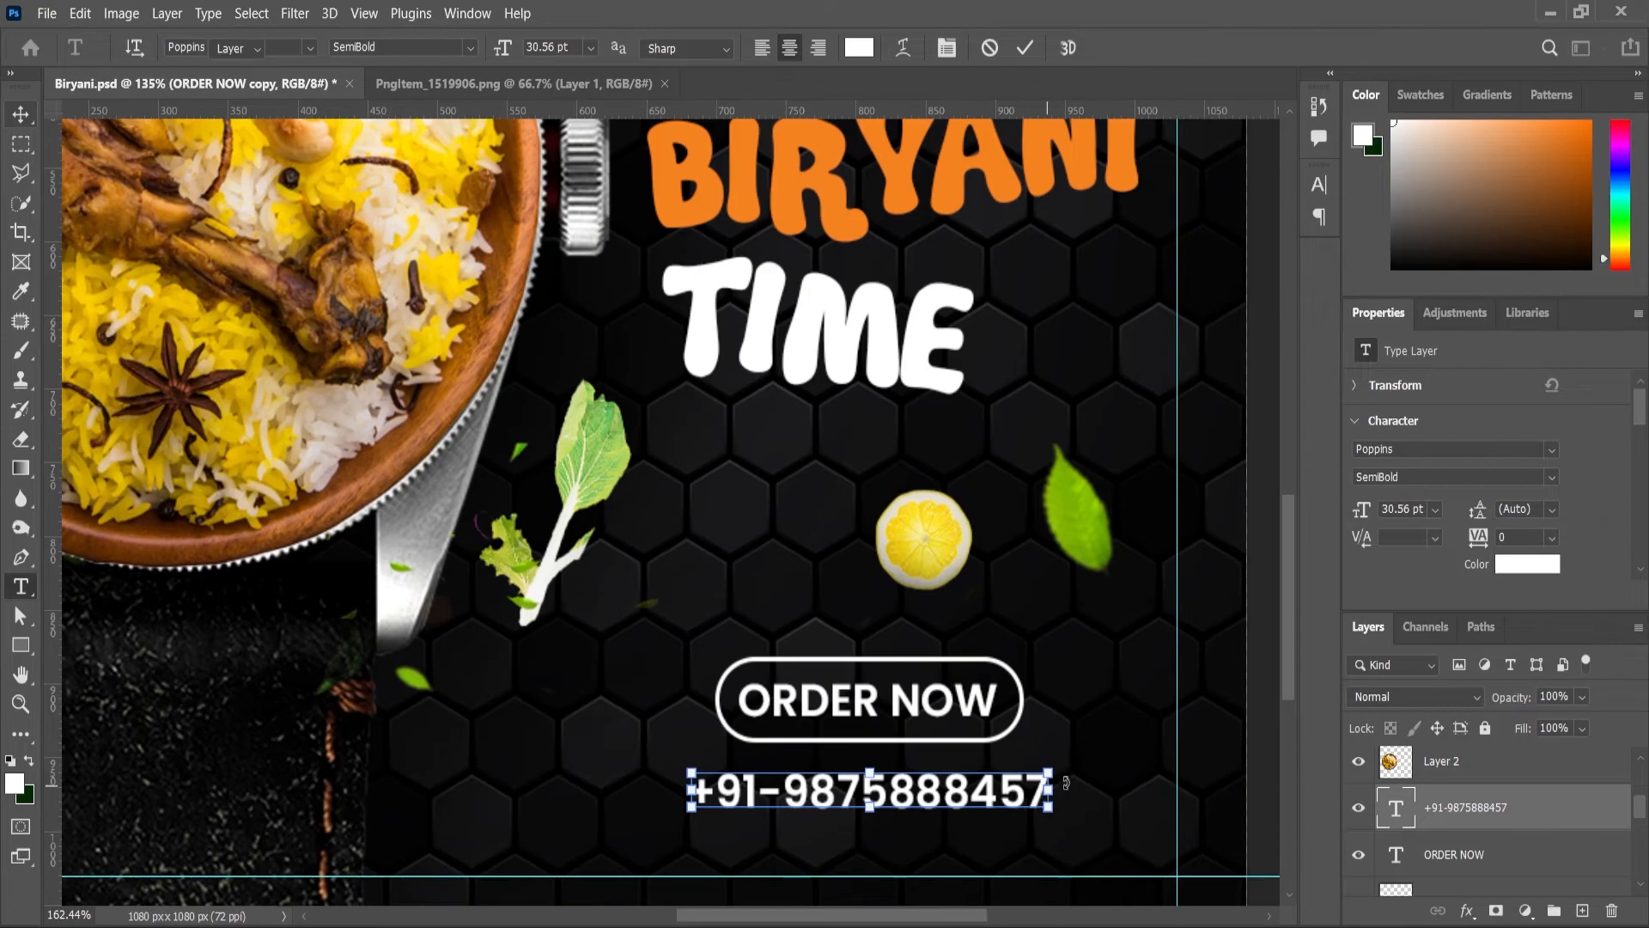
key("ctrl+t")
left_click_drag(1040, 770, 1063, 762)
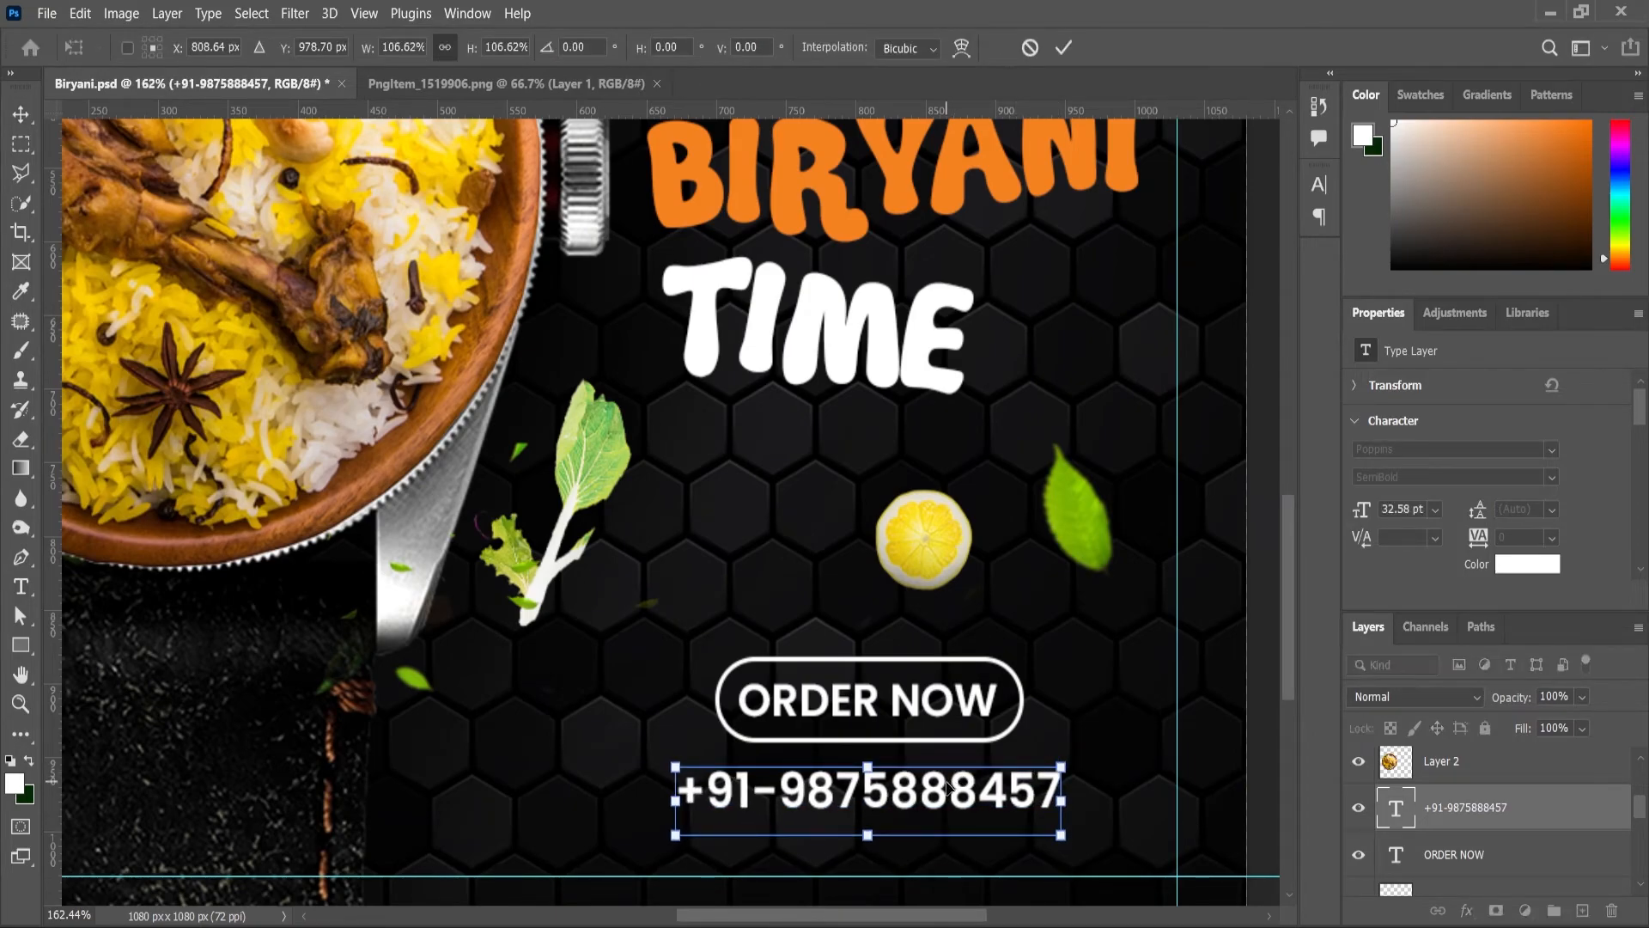
left_click_drag(947, 784, 948, 781)
left_click(21, 705)
Step: Enlarge the round orange logo slightly and shift it down-left
scroll(722, 627, "down", 11)
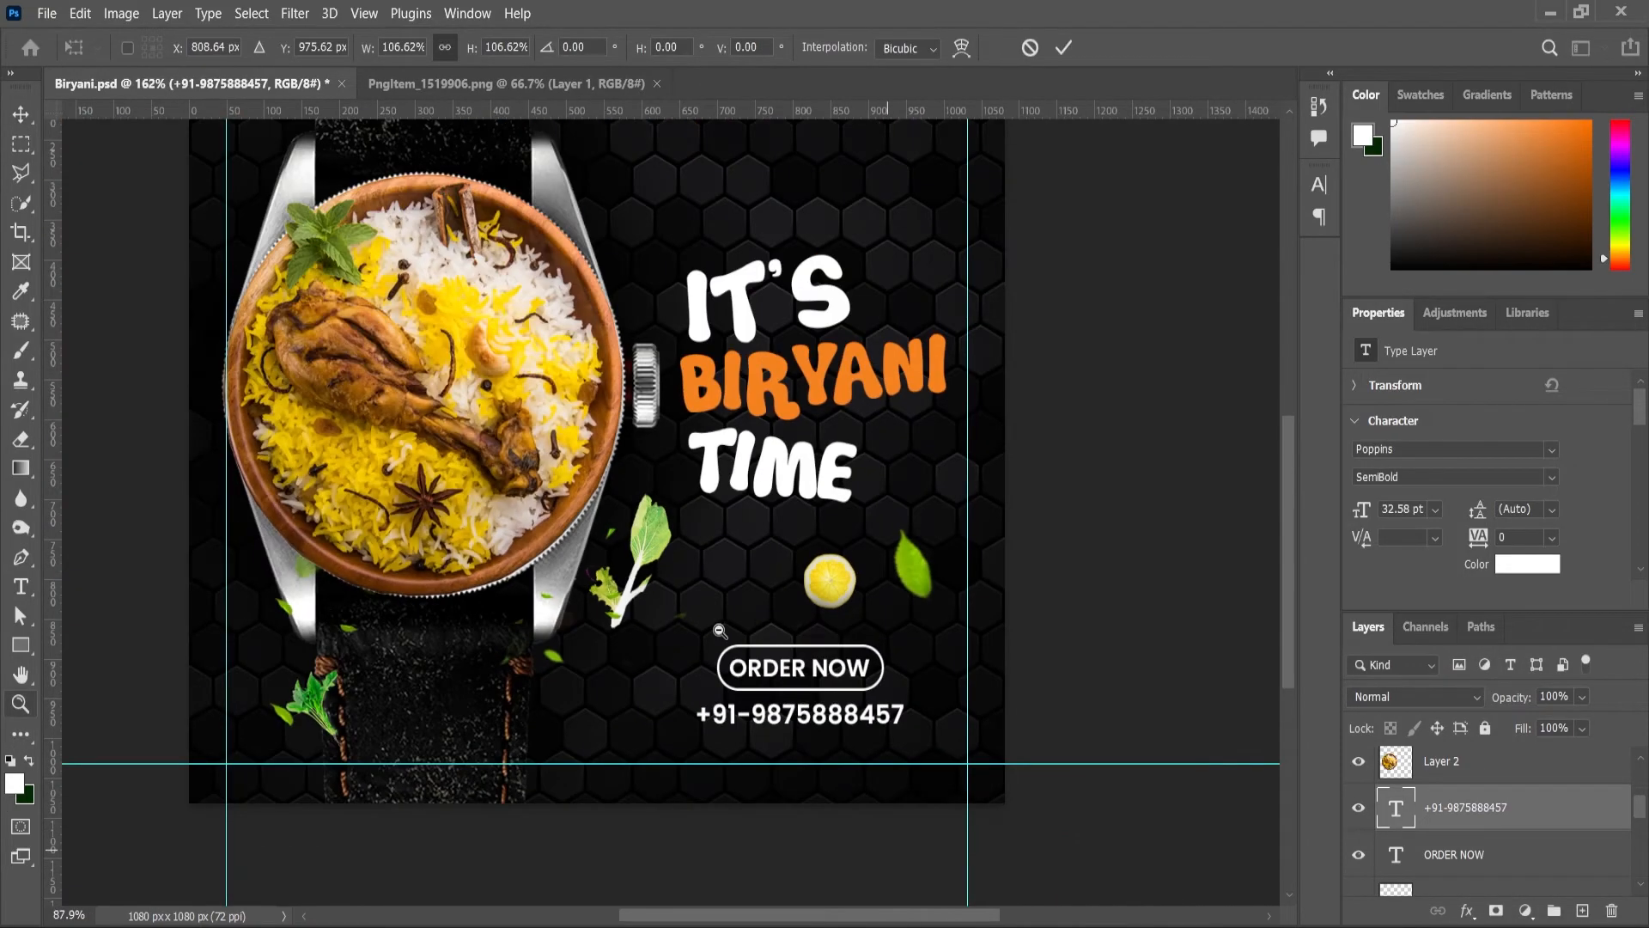
scroll(803, 667, "up", 1)
scroll(871, 696, "up", 2)
scroll(871, 695, "down", 1)
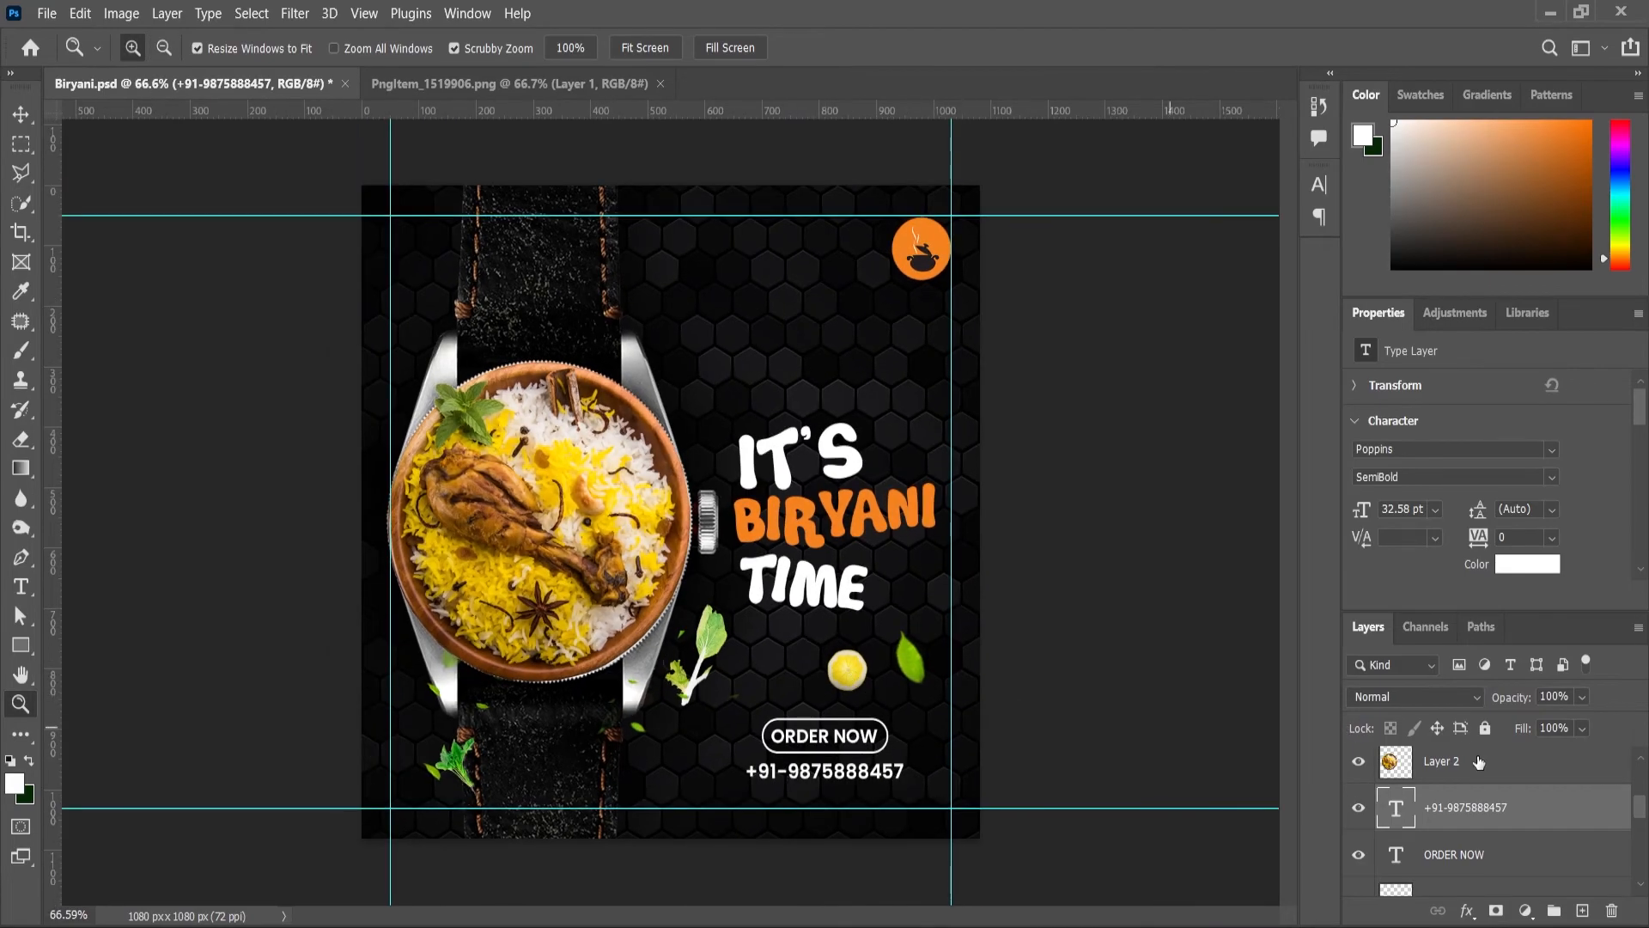
scroll(752, 446, "up", 3)
left_click(20, 114)
scroll(944, 199, "up", 3)
left_click(949, 203)
key("ctrl+t")
left_click_drag(949, 206, 963, 242)
scroll(852, 416, "down", 2)
scroll(961, 251, "up", 3)
key("Return")
scroll(687, 532, "down", 1)
Step: Scale the IT'S, BIRYANI and TIME words together to about 112% and tilt them roughly 2.6 degrees
left_click(662, 570)
scroll(666, 584, "up", 1)
left_click(725, 694, "shift")
scroll(763, 773, "down", 2)
scroll(762, 771, "up", 1)
scroll(762, 772, "down", 1)
left_click(747, 747, "shift")
key("ctrl+t")
left_click_drag(977, 379, 1004, 354)
left_click_drag(945, 527, 953, 497)
scroll(893, 404, "down", 2)
mouse_move(1005, 376)
left_mouse_down()
mouse_move(1020, 318)
mouse_move(981, 385)
left_mouse_up()
key("Return")
scroll(837, 515, "down", 3)
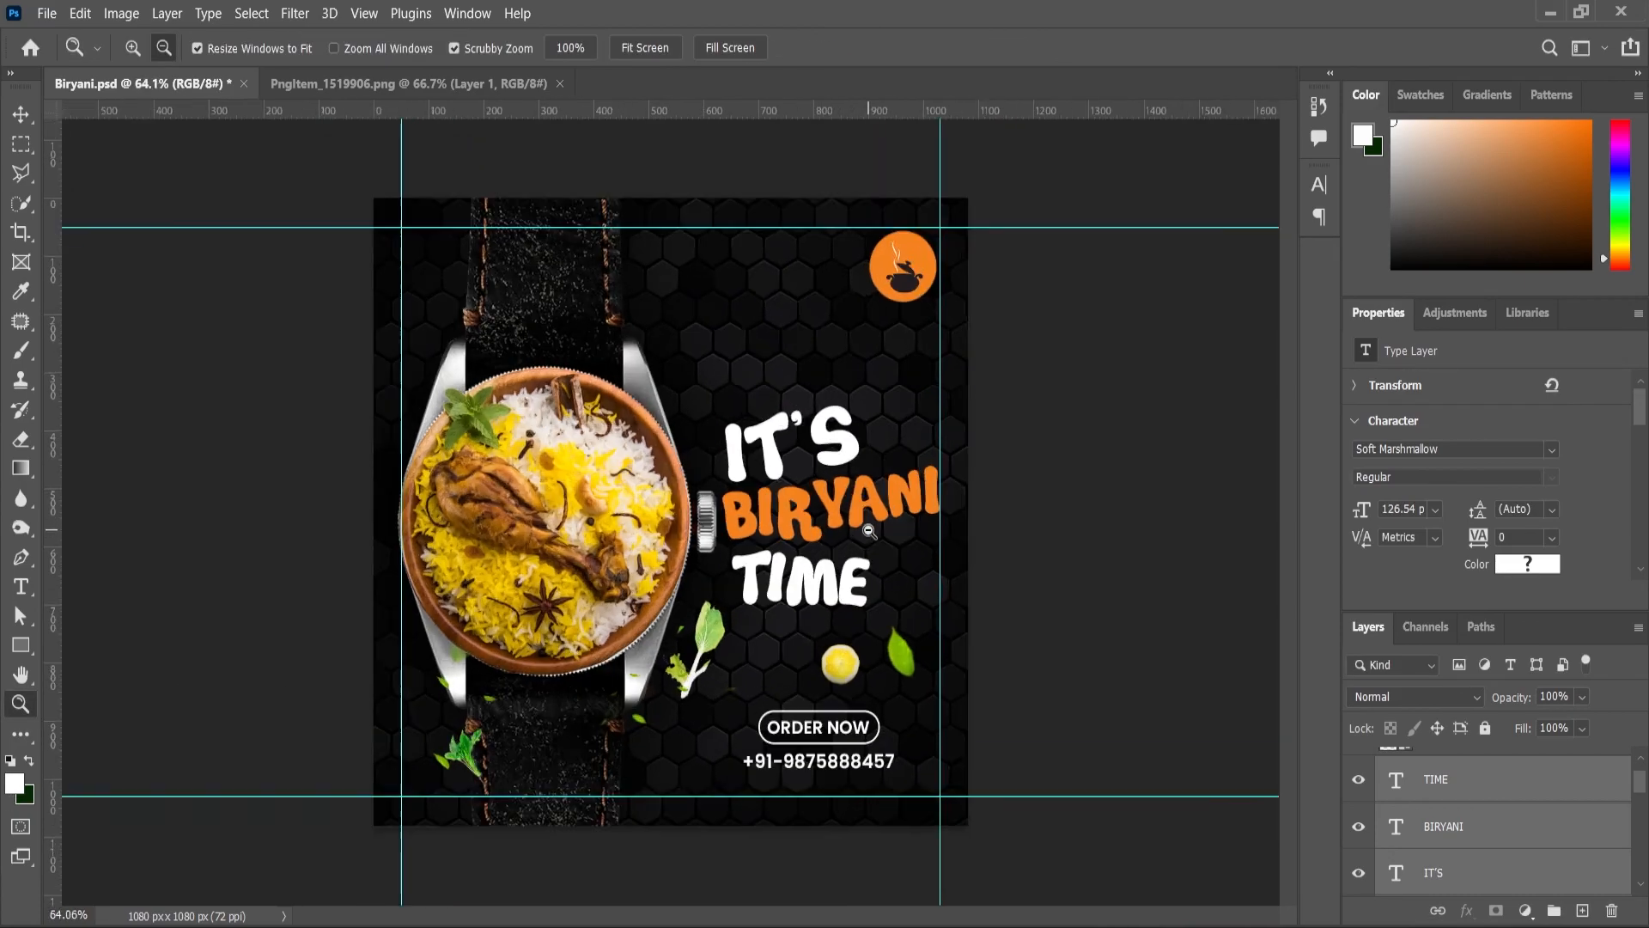